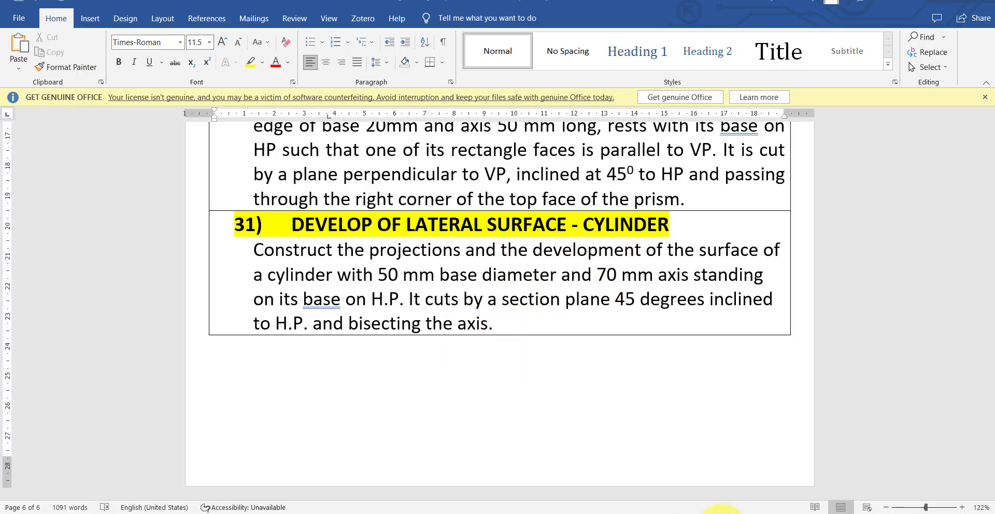
Review the cylinder development reference image and the Word problem statement, highlighting that the base rests on H.P.
{"action": "left_click", "coordinate": [728, 512]}
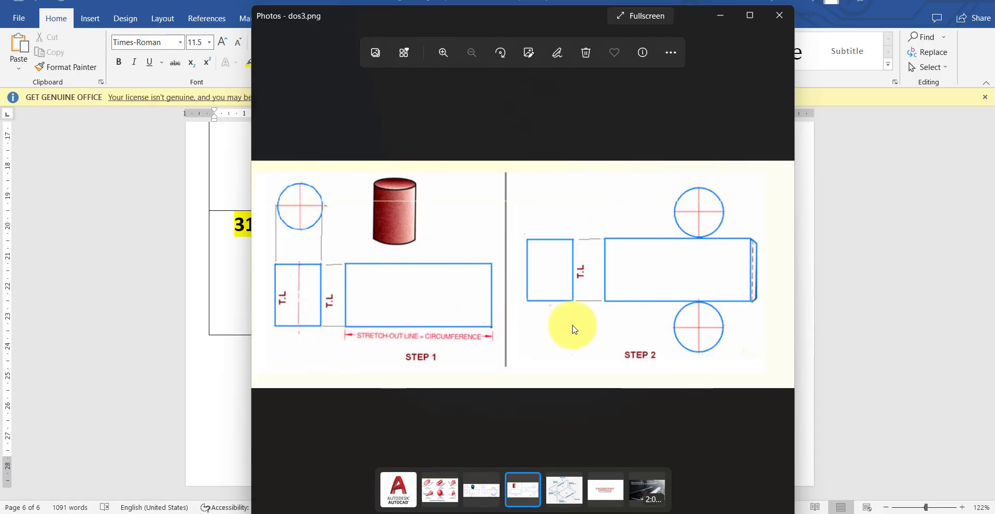
{"action": "left_click", "coordinate": [583, 513]}
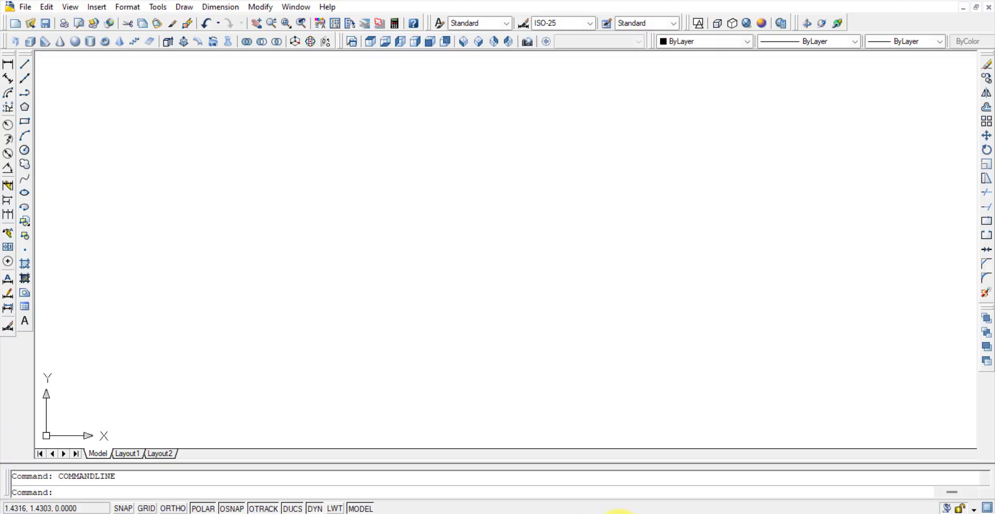
{"action": "left_click", "coordinate": [619, 513]}
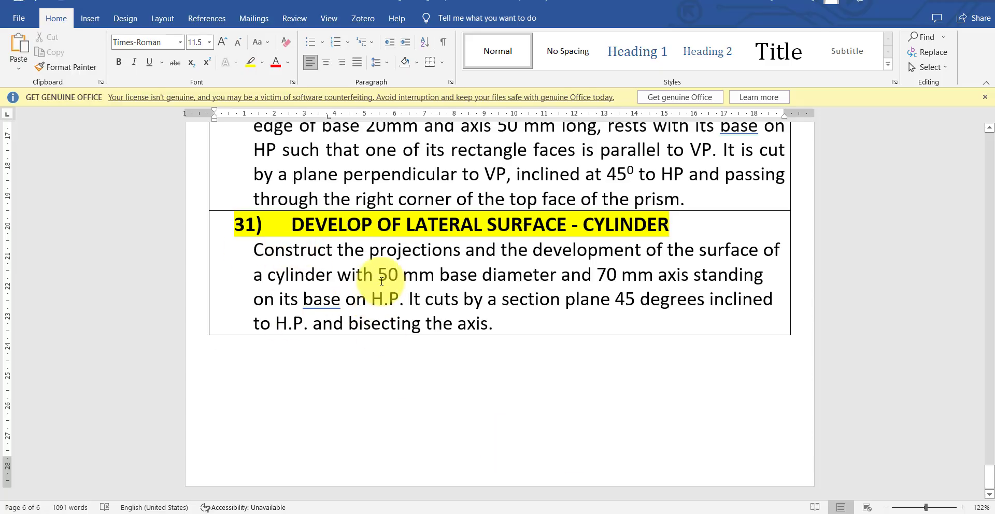
{"action": "left_click_drag", "start_coordinate": [362, 297], "coordinate": [364, 298]}
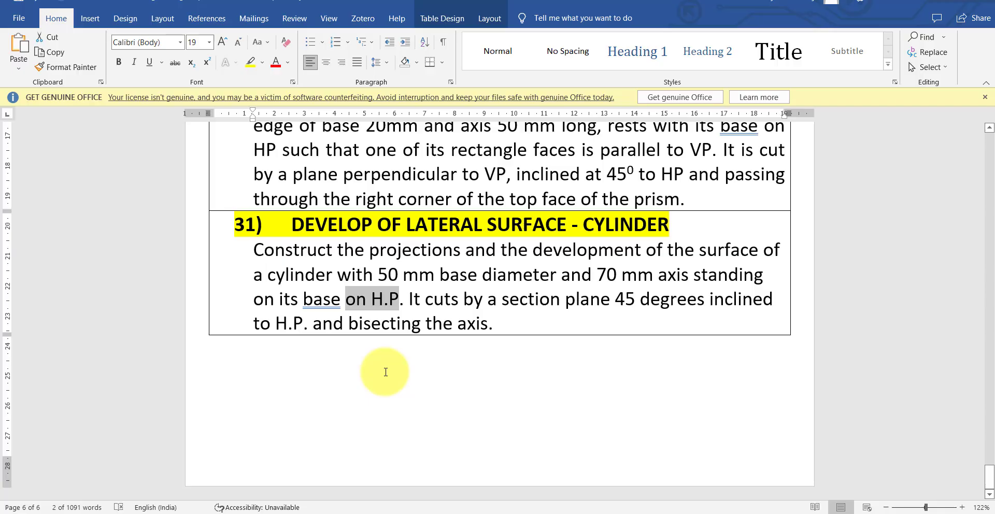
Switch to AutoCAD and draw a 100 mm horizontal reference line with Ortho turned on.
{"action": "left_click", "coordinate": [584, 513]}
{"action": "left_click", "coordinate": [25, 63]}
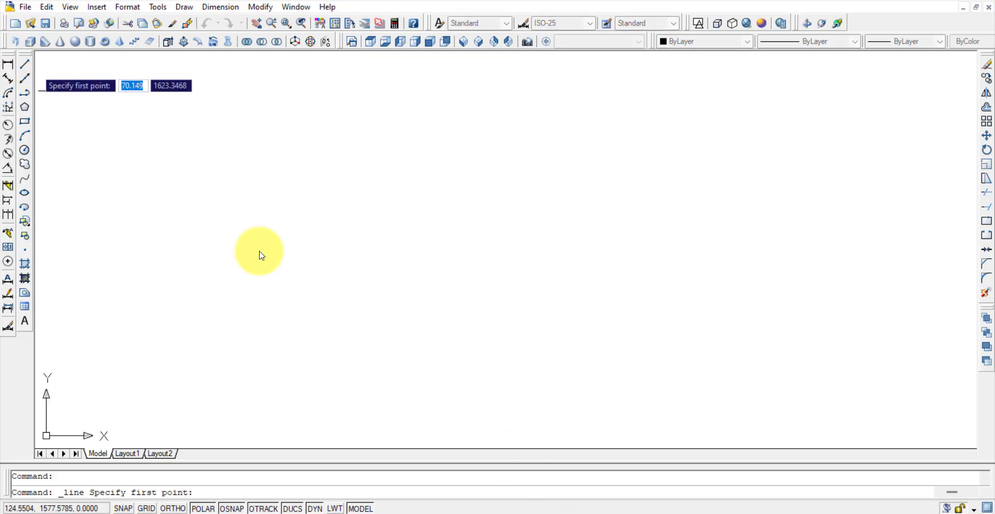
{"action": "left_click", "coordinate": [302, 261]}
{"action": "left_click", "coordinate": [173, 509]}
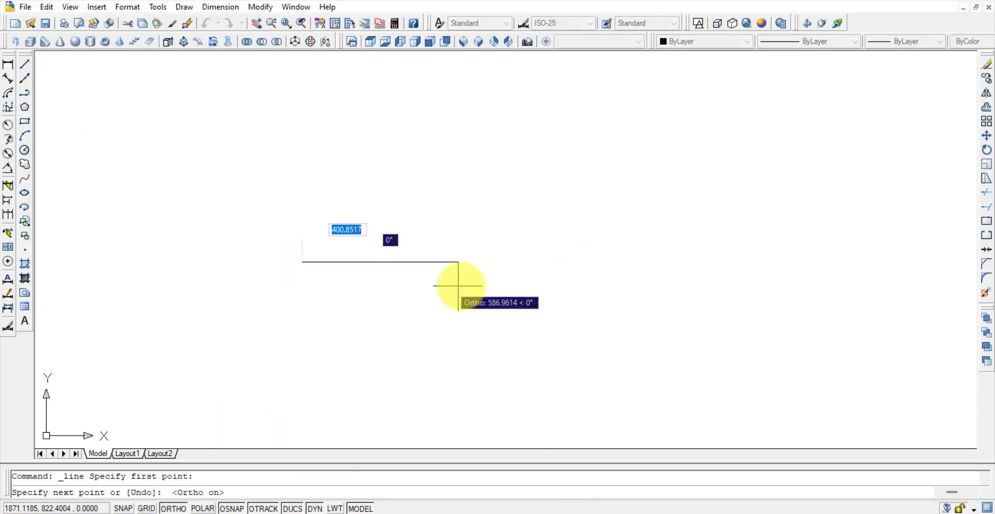
{"action": "type", "text": "100"}
{"action": "key", "text": "Return"}
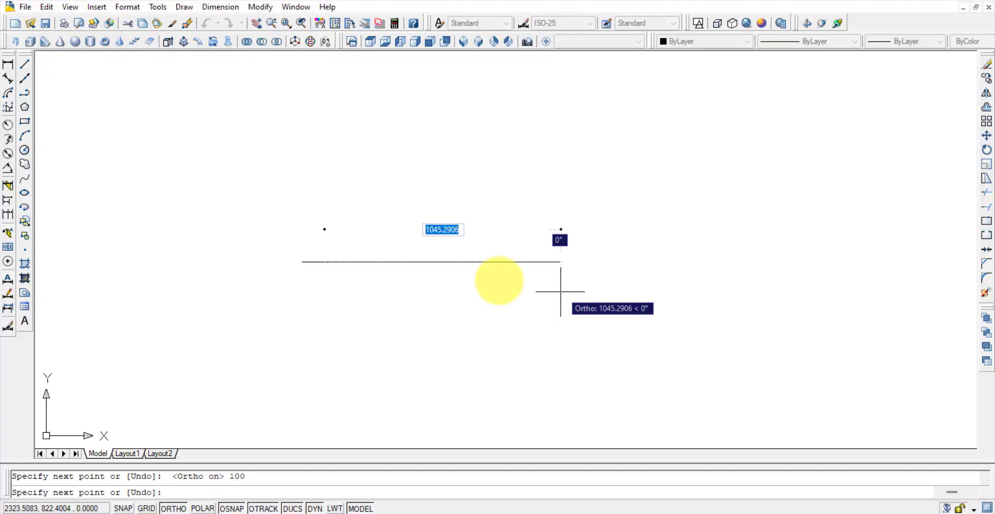
{"action": "key", "text": "Escape"}
{"action": "scroll", "coordinate": [334, 238], "scroll_direction": "up", "scroll_amount": 7}
{"action": "scroll", "coordinate": [332, 312], "scroll_direction": "up", "scroll_amount": 3}
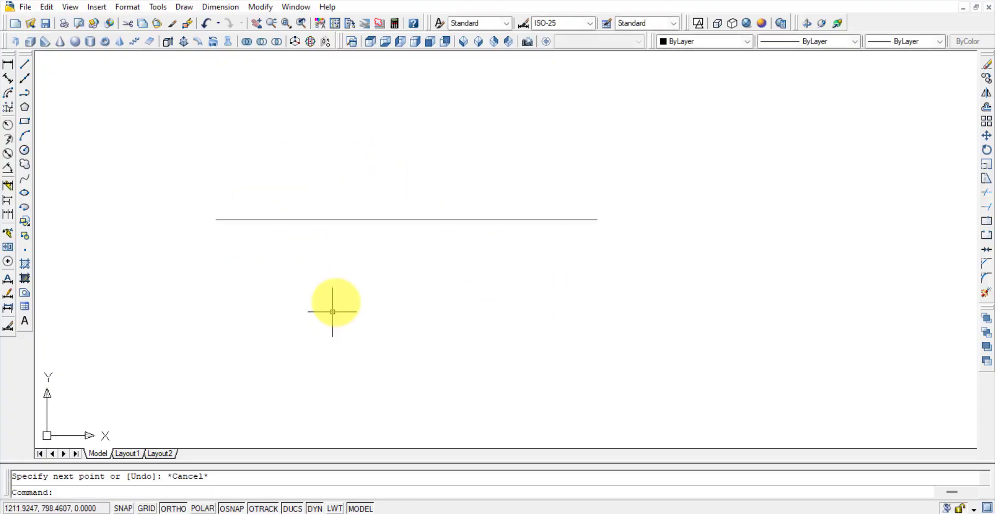
Draw a circle of radius 25 mm below the reference line, checking the base diameter in the Word problem statement.
{"action": "left_click", "coordinate": [24, 150]}
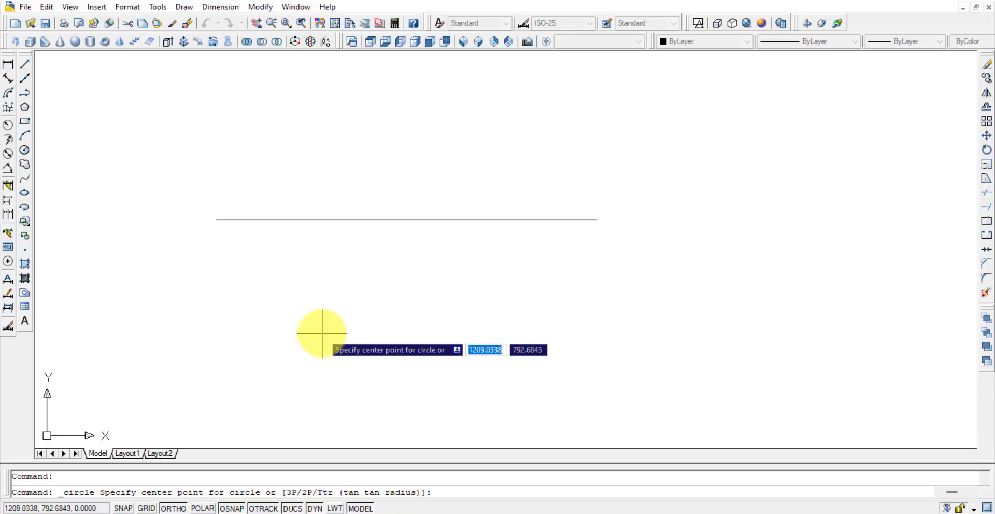
{"action": "left_click", "coordinate": [322, 333]}
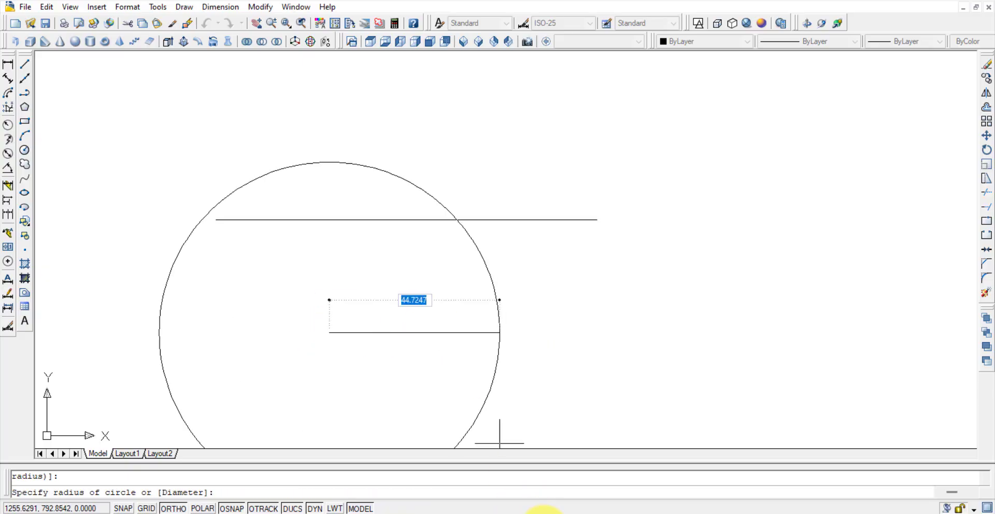
{"action": "left_click", "coordinate": [613, 513]}
{"action": "left_click_drag", "start_coordinate": [378, 275], "coordinate": [559, 274]}
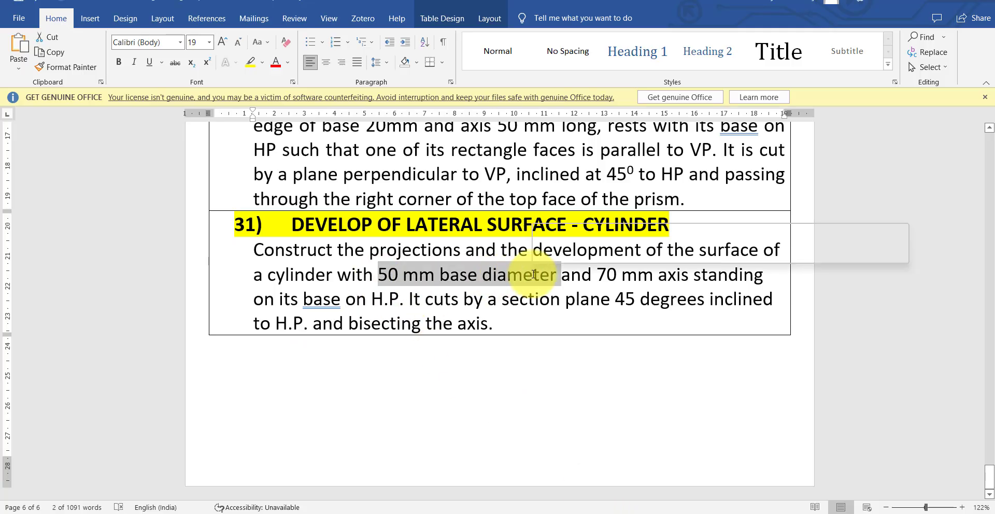
{"action": "left_click", "coordinate": [578, 513]}
{"action": "type", "text": "25"}
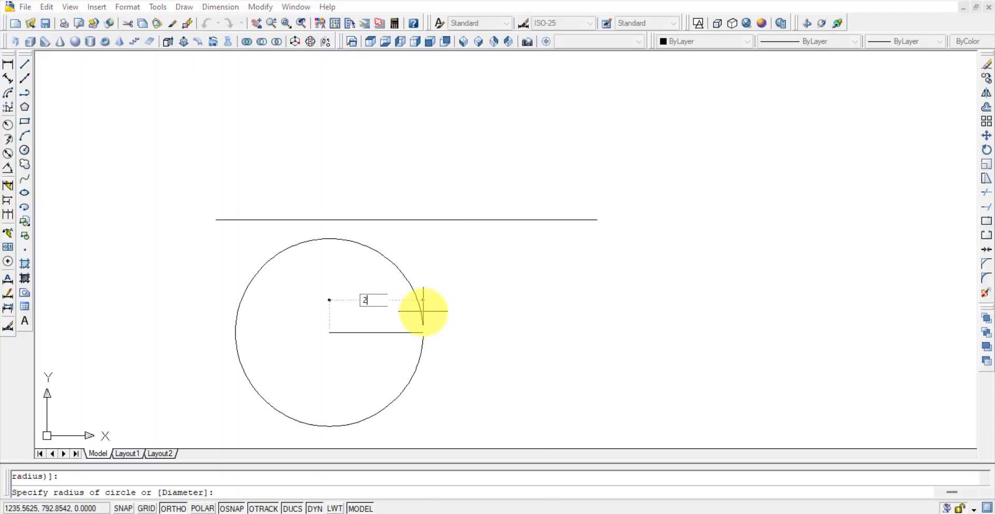
{"action": "key", "text": "Return"}
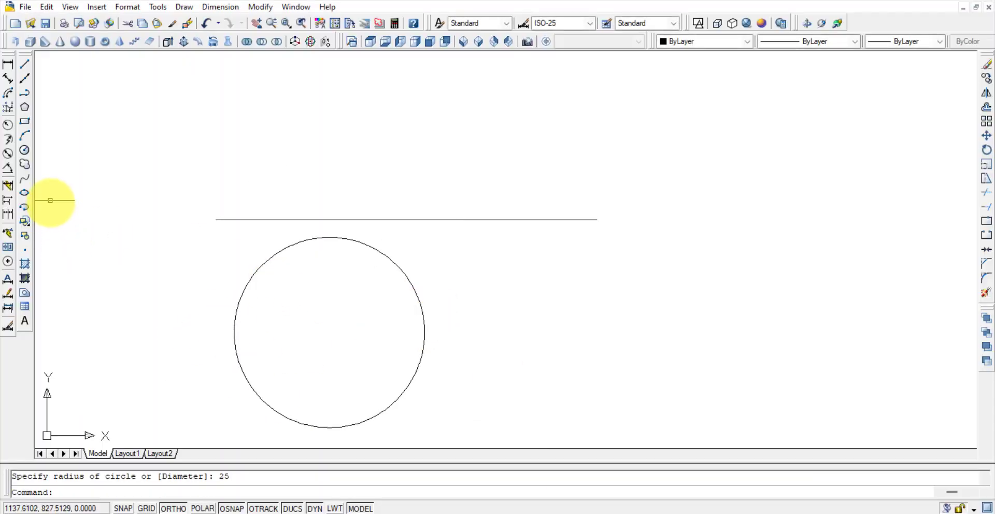
Set the circle's lineweight to 0.30 mm and turn on lineweight display.
{"action": "left_click", "coordinate": [357, 241]}
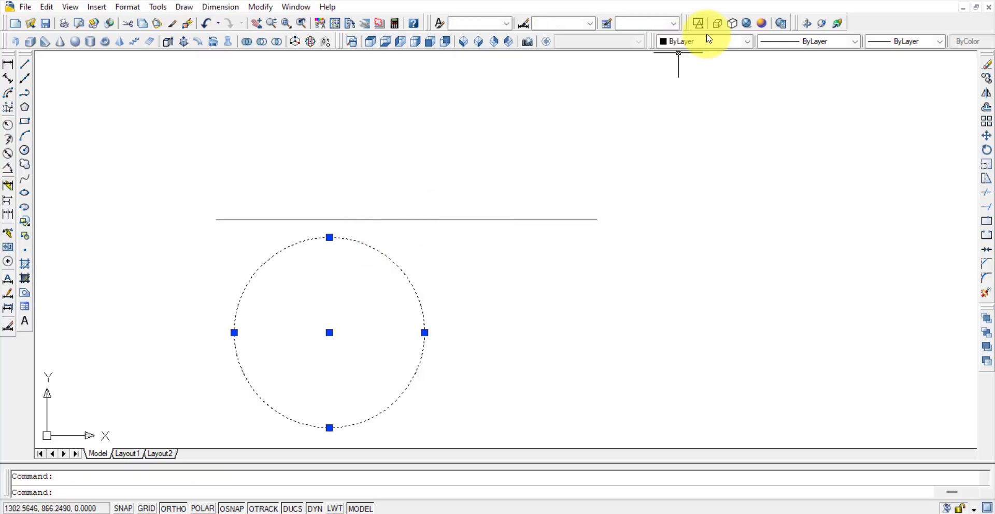
{"action": "left_click", "coordinate": [904, 45]}
{"action": "left_click", "coordinate": [895, 168]}
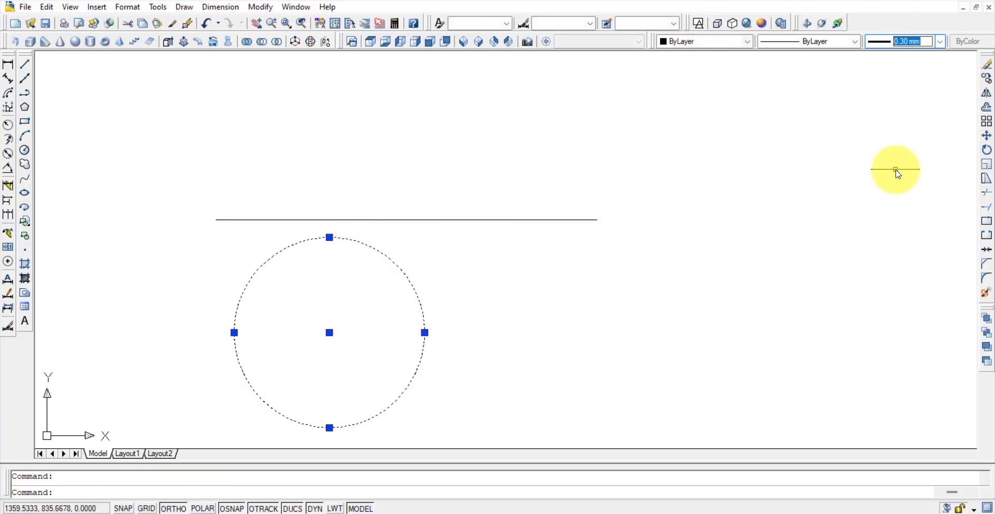
{"action": "left_click", "coordinate": [332, 508]}
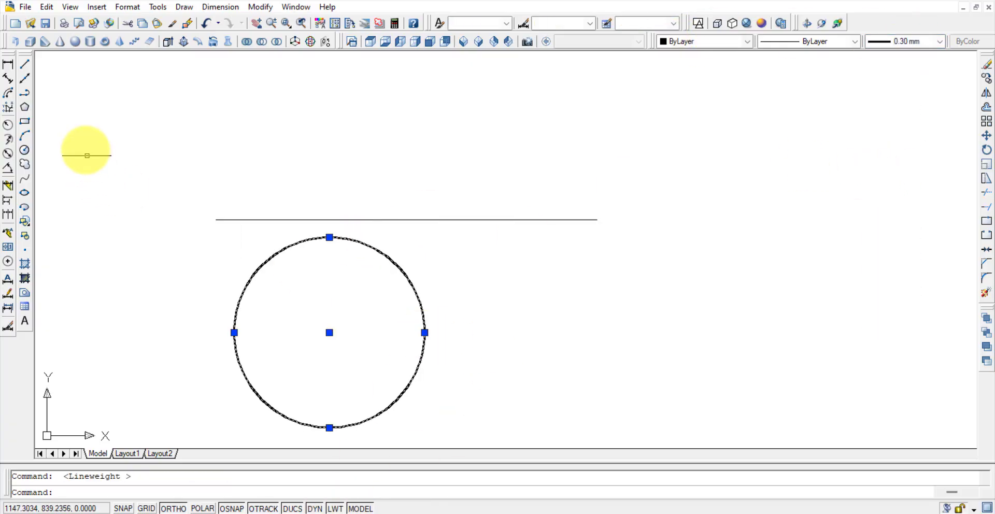
Draw a horizontal radius line from the circle's center to its right quadrant.
{"action": "left_click", "coordinate": [25, 64]}
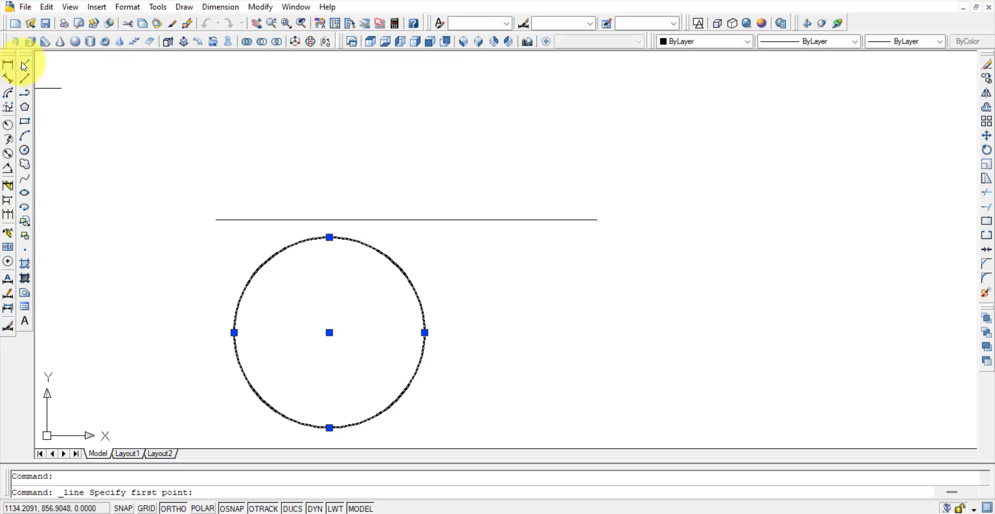
{"action": "left_click", "coordinate": [329, 332]}
{"action": "left_click", "coordinate": [424, 332]}
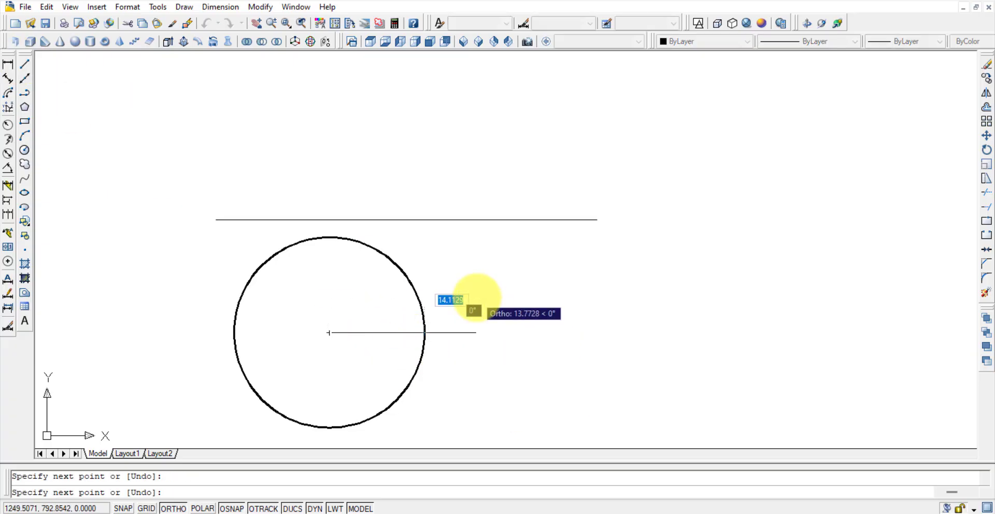
{"action": "key", "text": "Escape"}
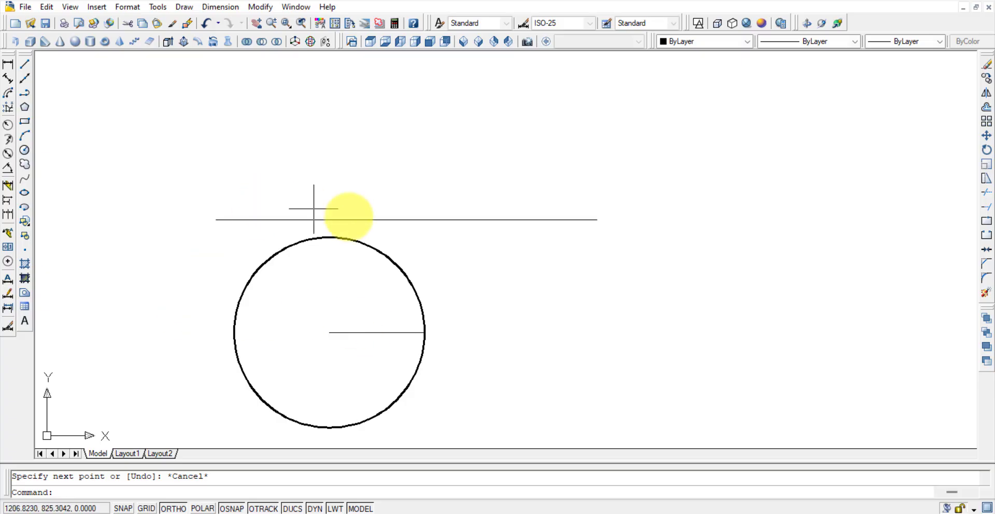
{"action": "left_click", "coordinate": [414, 250]}
{"action": "left_click", "coordinate": [384, 272]}
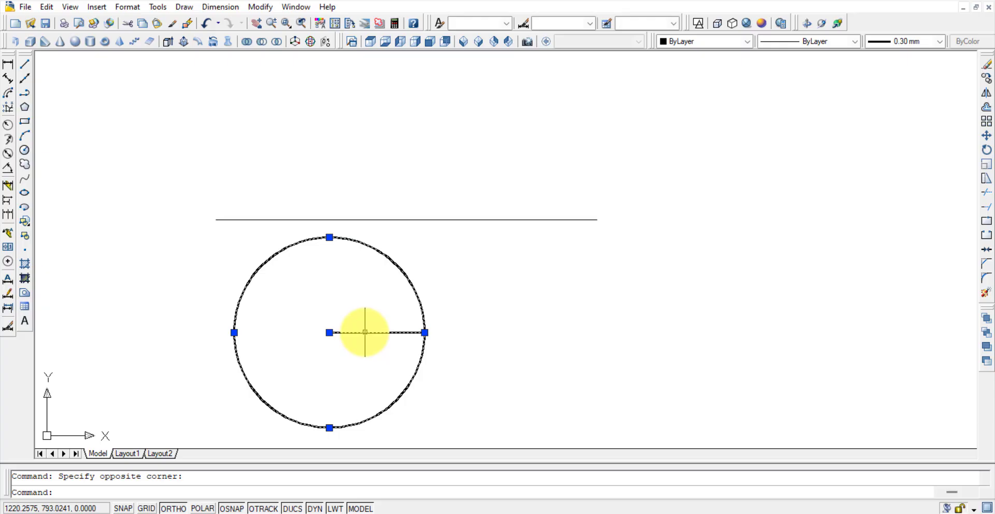
{"action": "key", "text": "Escape"}
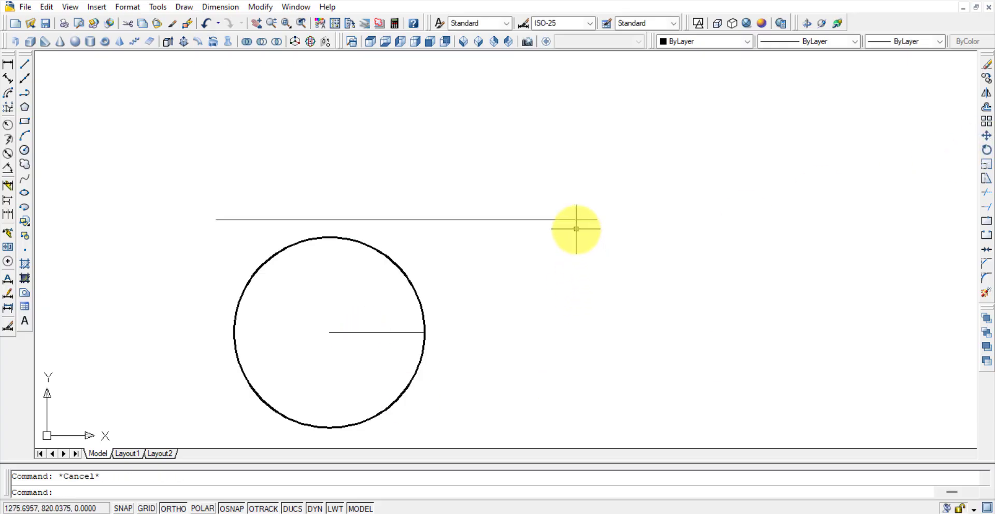
Create a polar array of the radius line about the circle's center with 8 items over 360 degrees.
{"action": "left_click", "coordinate": [986, 123]}
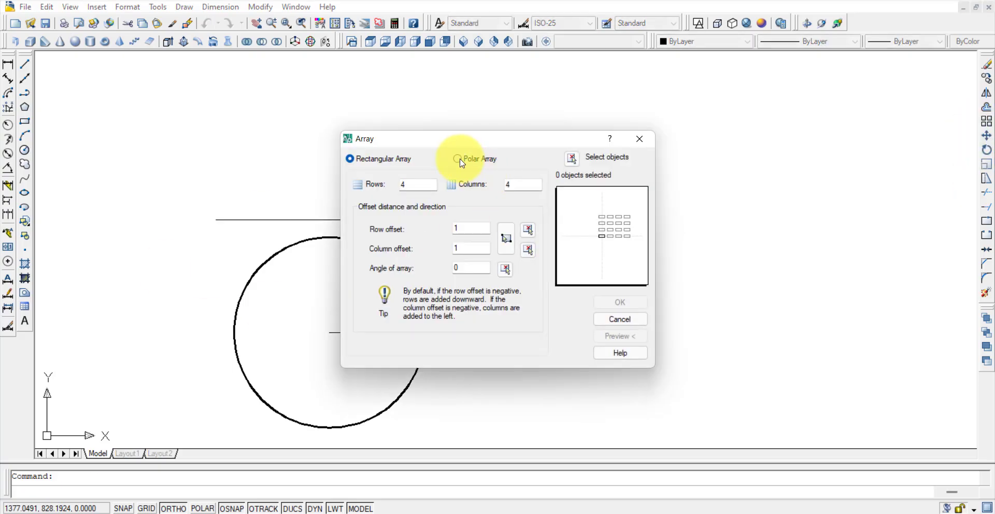
{"action": "left_click", "coordinate": [457, 159]}
{"action": "left_click", "coordinate": [571, 158]}
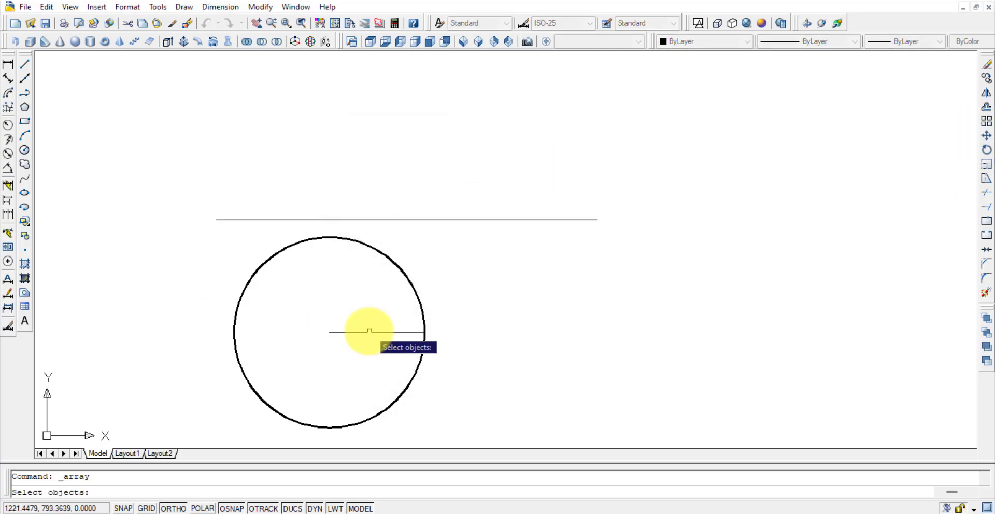
{"action": "key", "text": "Return"}
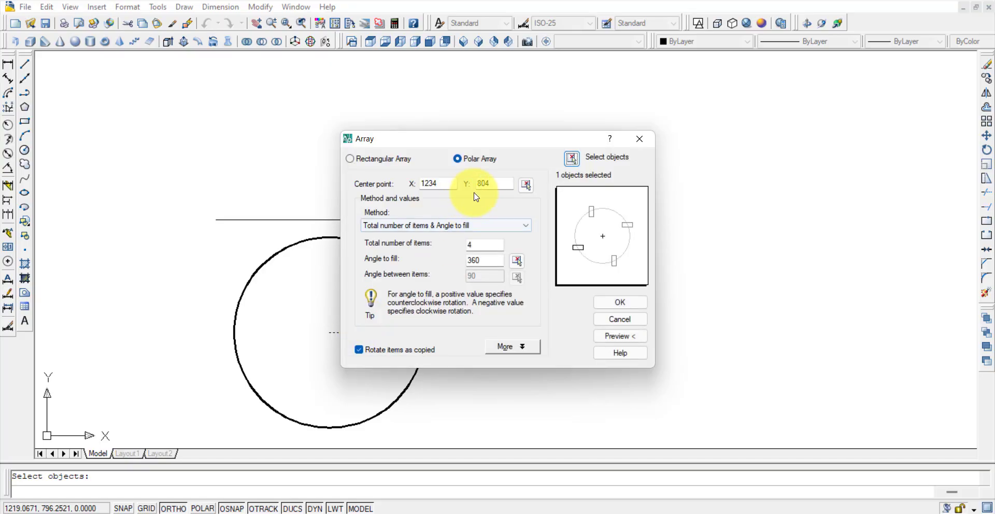
{"action": "left_click", "coordinate": [526, 185]}
{"action": "left_click", "coordinate": [331, 332]}
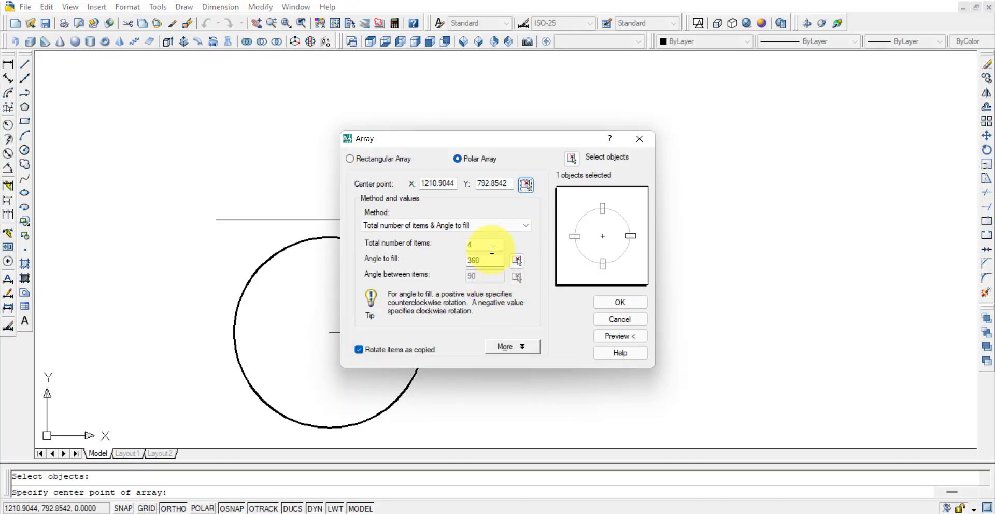
{"action": "left_click", "coordinate": [622, 336]}
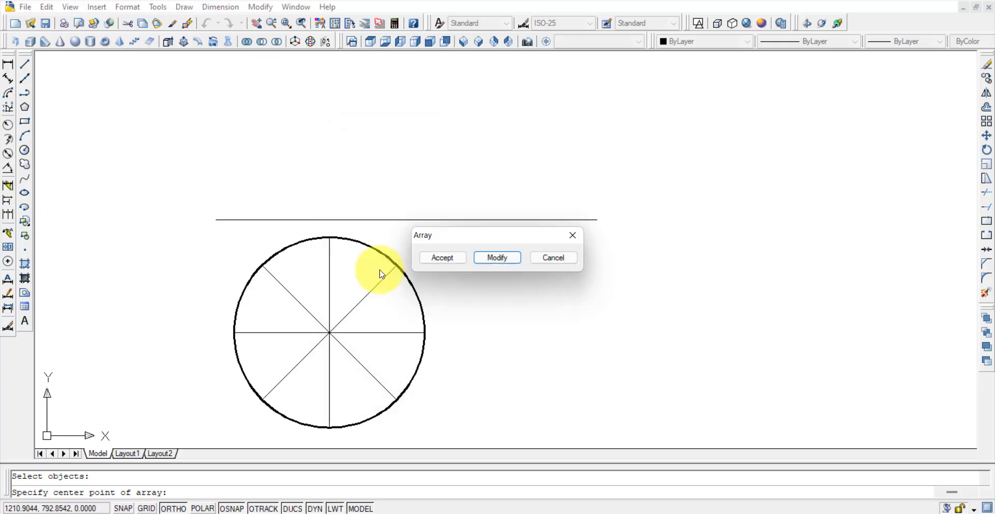
{"action": "left_click", "coordinate": [442, 257]}
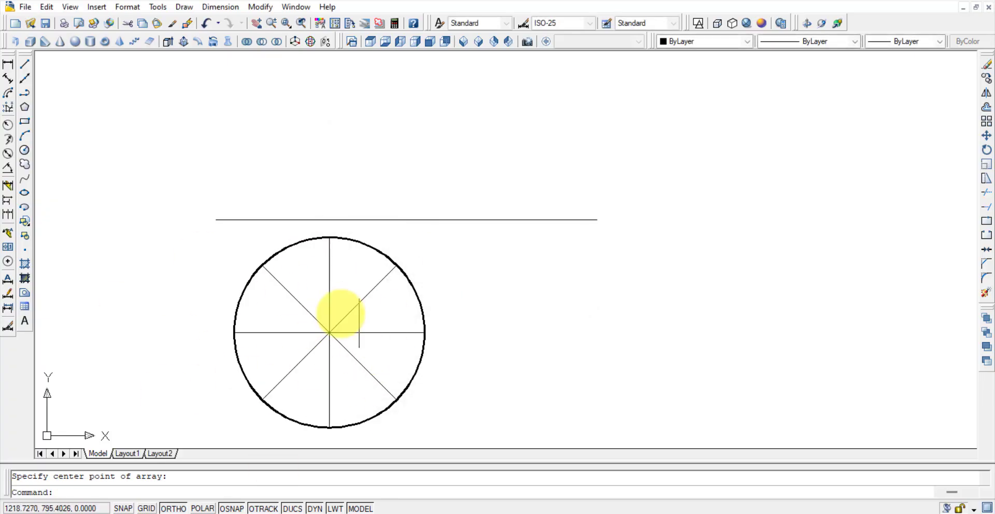
Draw vertical projectors from the circle's left and right quadrants up to the reference line.
{"action": "left_click", "coordinate": [25, 63]}
{"action": "left_click", "coordinate": [234, 332]}
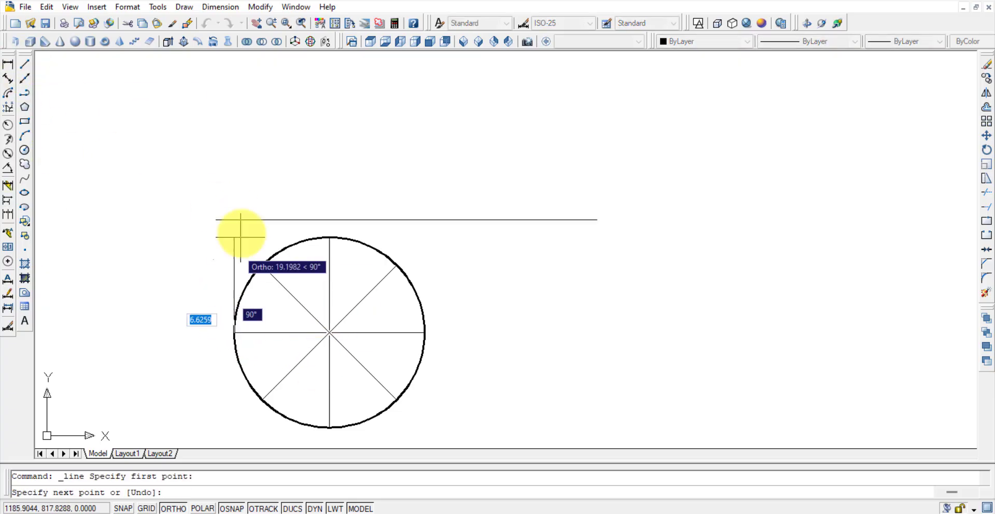
{"action": "left_click", "coordinate": [234, 220]}
{"action": "key", "text": "Return"}
{"action": "key", "text": "Return"}
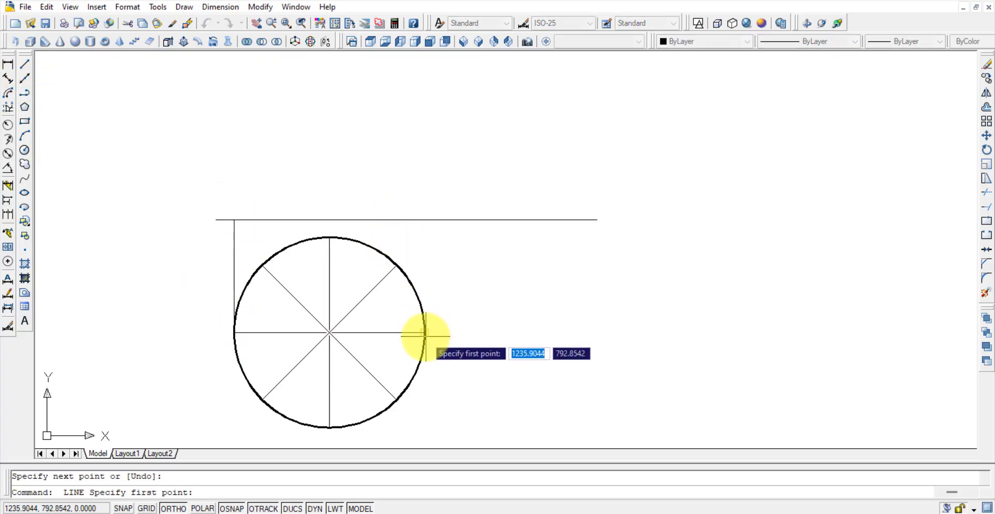
{"action": "left_click", "coordinate": [424, 333]}
{"action": "left_click", "coordinate": [425, 220]}
{"action": "key", "text": "Return"}
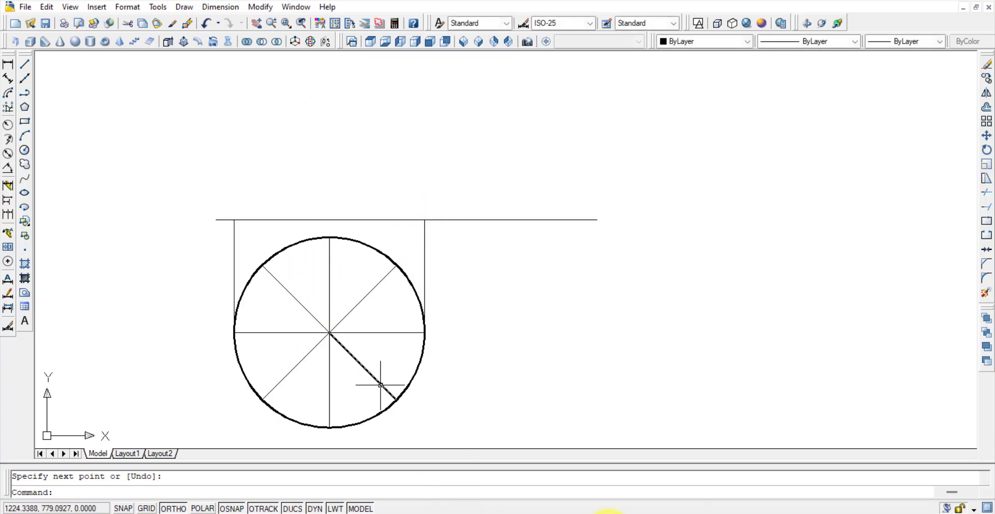
Look up the cylinder's axis length in the Word problem statement, highlight it and return to AutoCAD.
{"action": "mouse_move", "coordinate": [601, 512]}
{"action": "left_click", "coordinate": [595, 484]}
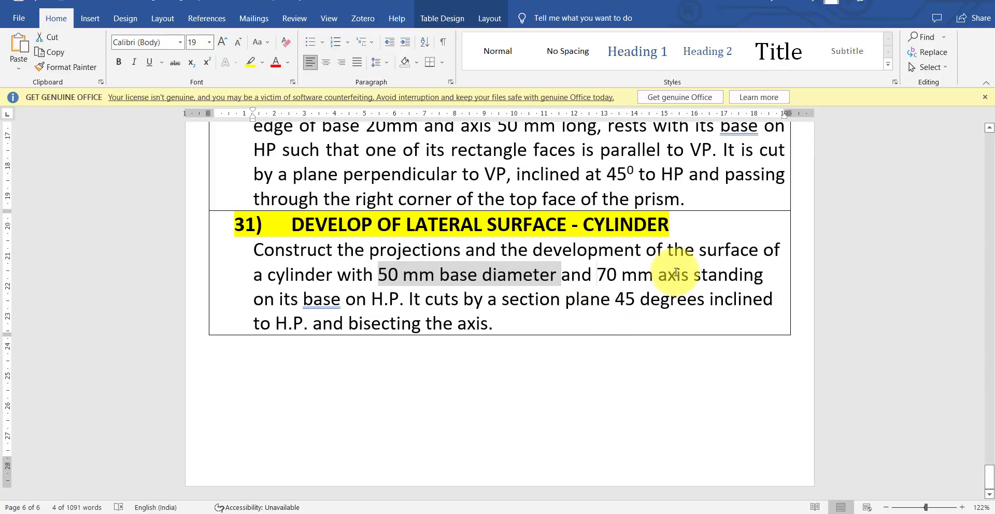
{"action": "left_click_drag", "start_coordinate": [597, 275], "coordinate": [676, 271]}
{"action": "left_click", "coordinate": [583, 513]}
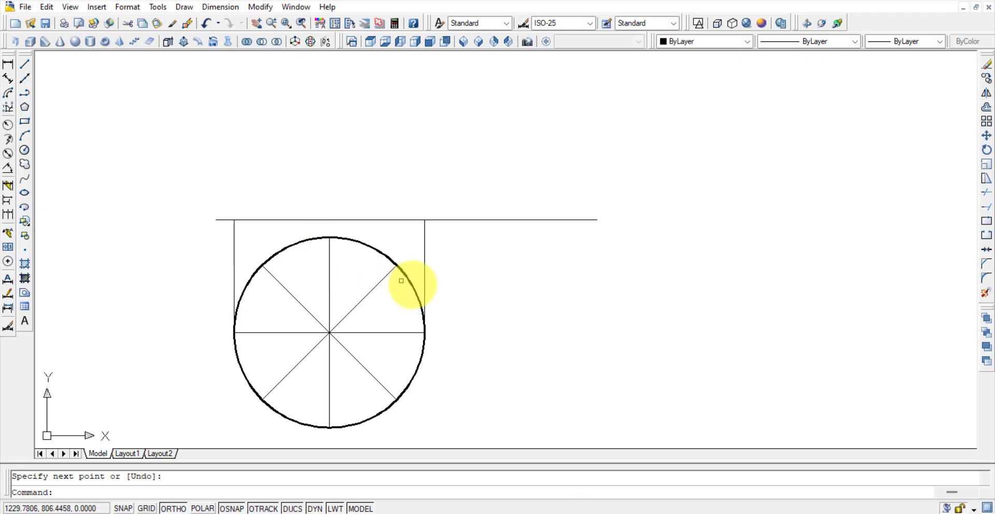
Draw a vertical projector from the circle's top quadrant to the reference line, and a 70 mm axis line upward from there.
{"action": "left_click", "coordinate": [24, 63]}
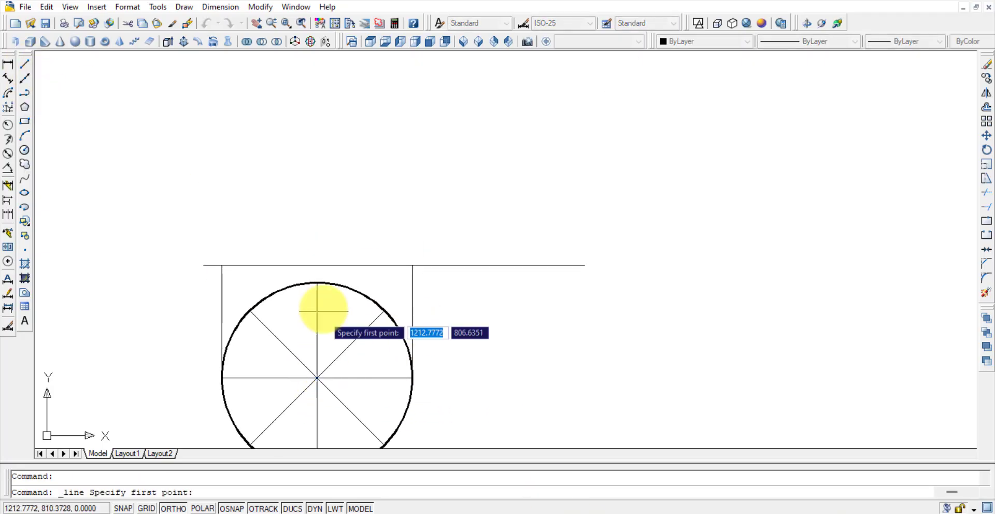
{"action": "left_click", "coordinate": [317, 277]}
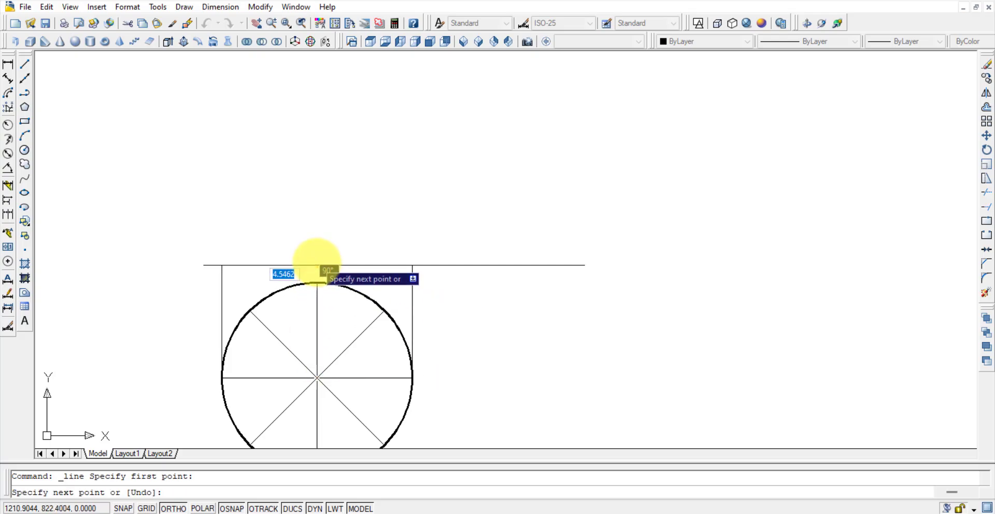
{"action": "key", "text": "Return"}
{"action": "key", "text": "Return"}
{"action": "left_click", "coordinate": [315, 262]}
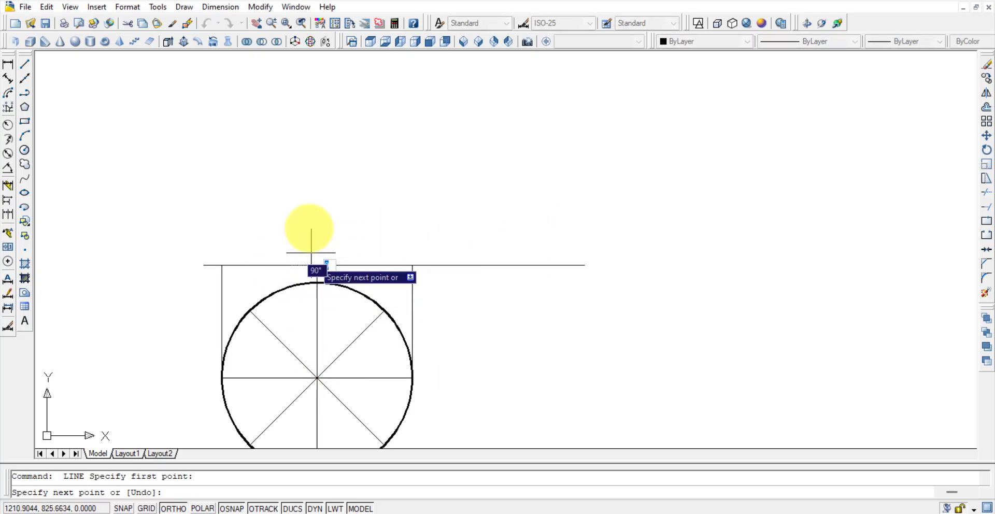
{"action": "type", "text": "70"}
{"action": "key", "text": "Return"}
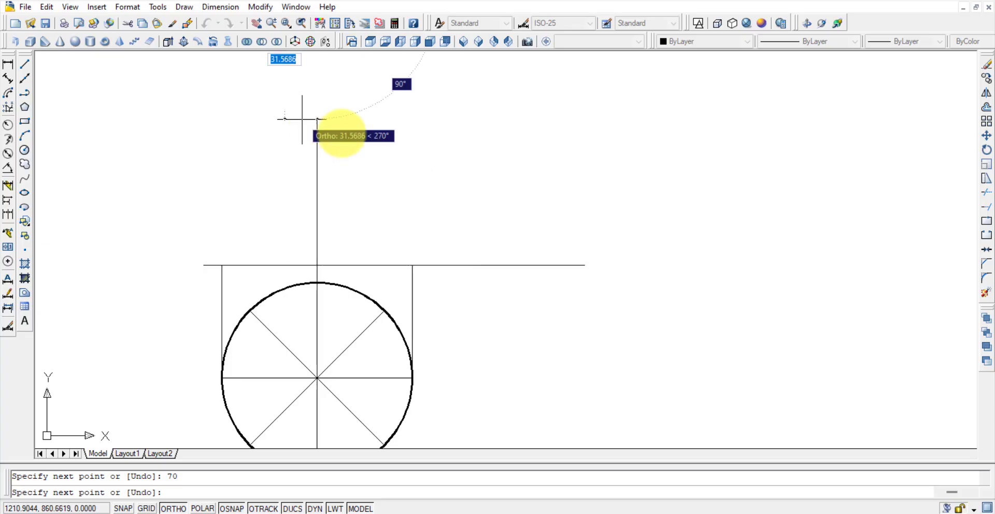
{"action": "key", "text": "Escape"}
{"action": "scroll", "coordinate": [452, 201], "scroll_direction": "down", "scroll_amount": 2}
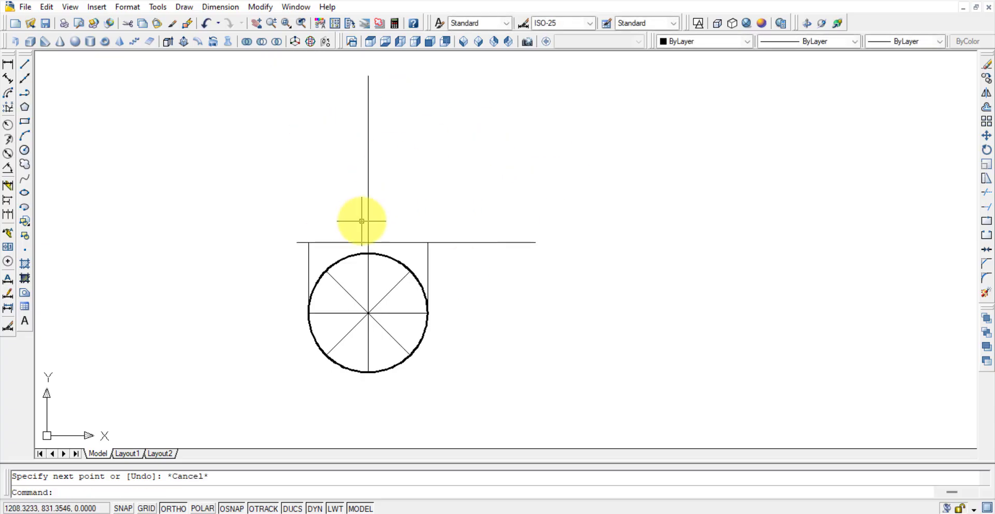
Draw the front view's left side 70 mm up, its top edge 50 mm across, and its right side down to the reference line.
{"action": "left_click", "coordinate": [24, 64]}
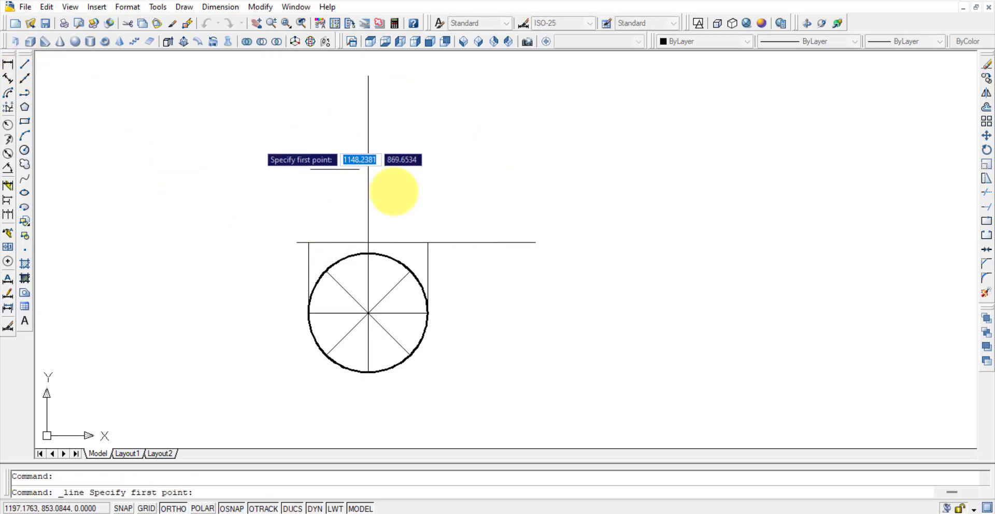
{"action": "left_click", "coordinate": [309, 242]}
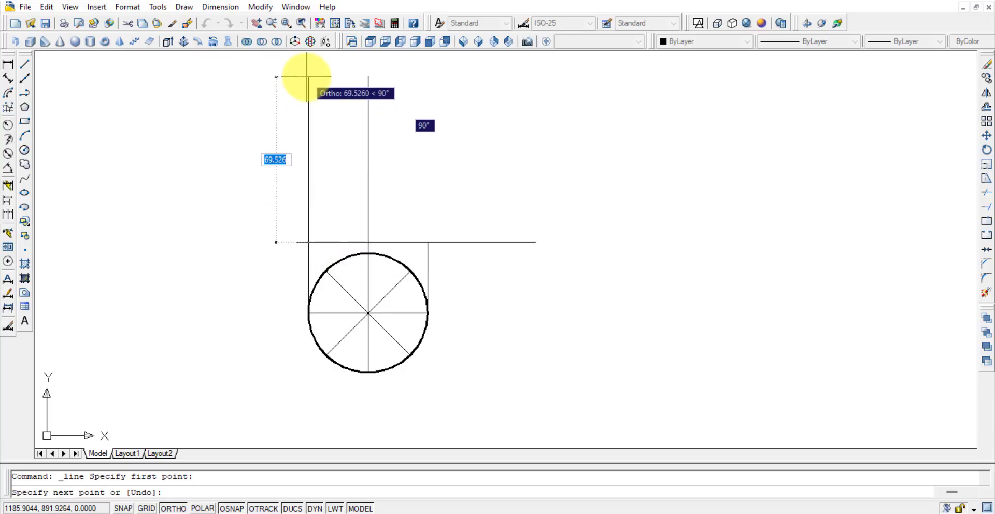
{"action": "type", "text": "70"}
{"action": "key", "text": "Return"}
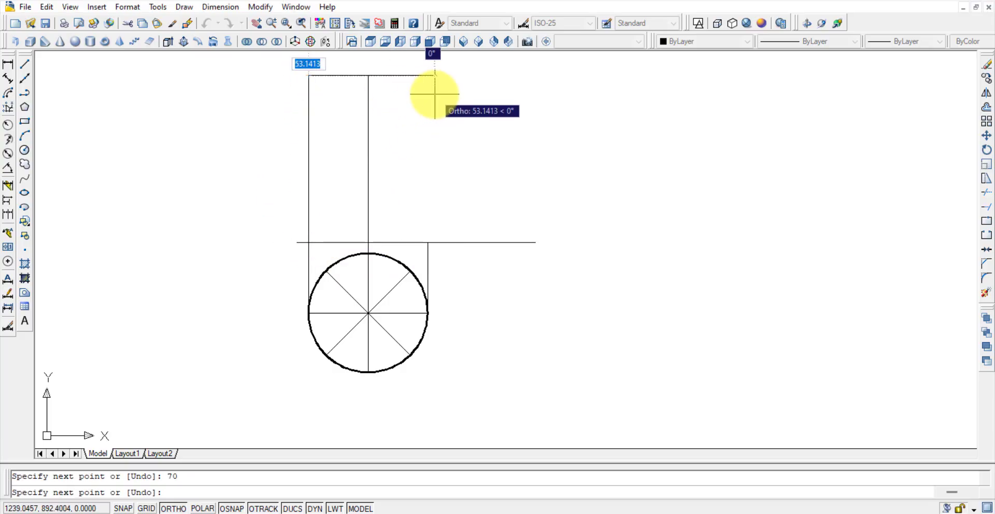
{"action": "type", "text": "50"}
{"action": "key", "text": "Return"}
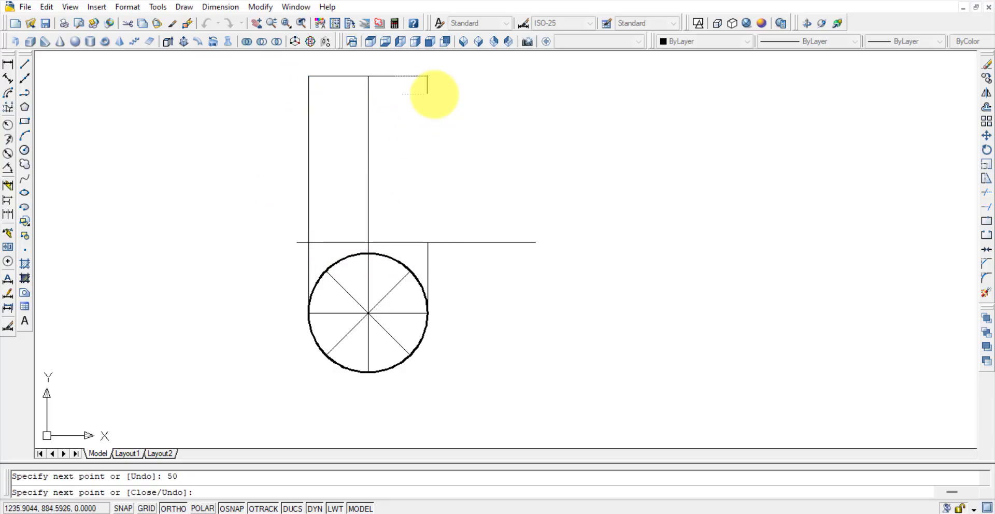
{"action": "left_click", "coordinate": [427, 242]}
{"action": "key", "text": "Escape"}
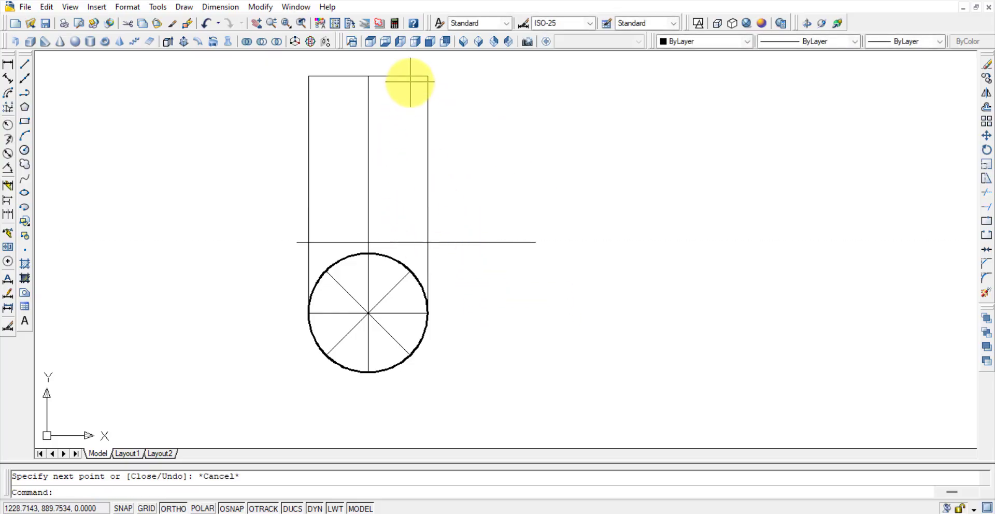
Draw the front view's base edge along the reference line between its two lower corners.
{"action": "left_click", "coordinate": [427, 171]}
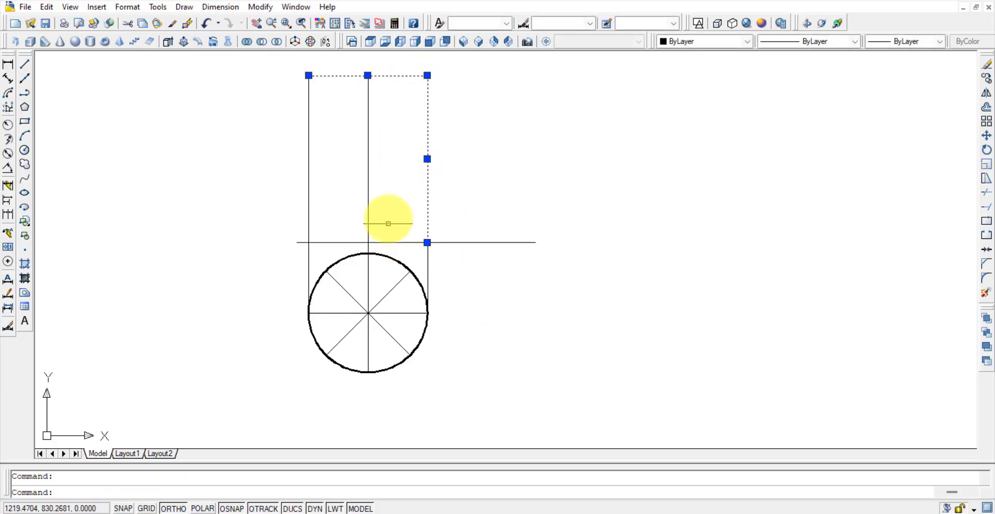
{"action": "left_click", "coordinate": [24, 63]}
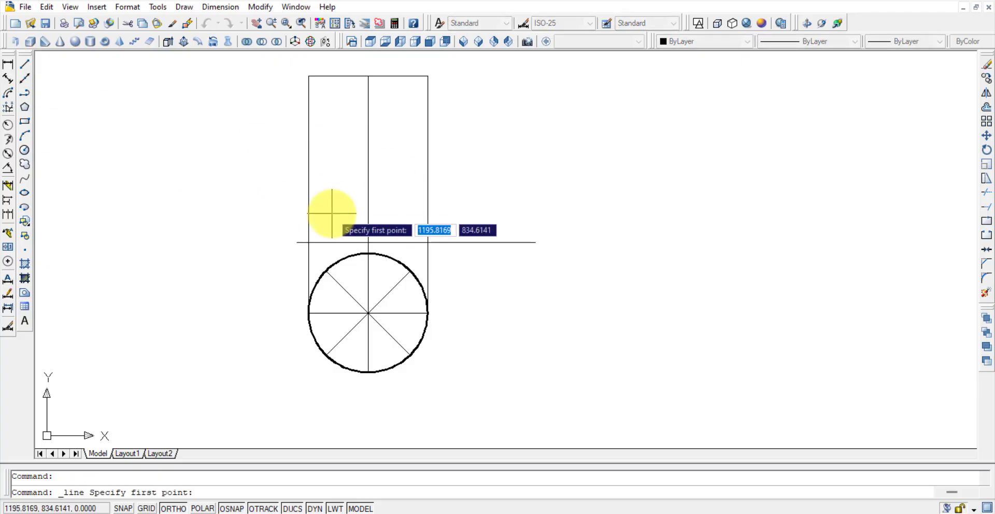
{"action": "left_click", "coordinate": [308, 241]}
{"action": "key", "text": "Escape"}
Apply a heavier lineweight to the four outline edges of the front view rectangle, leaving out the central axis.
{"action": "left_click", "coordinate": [291, 60]}
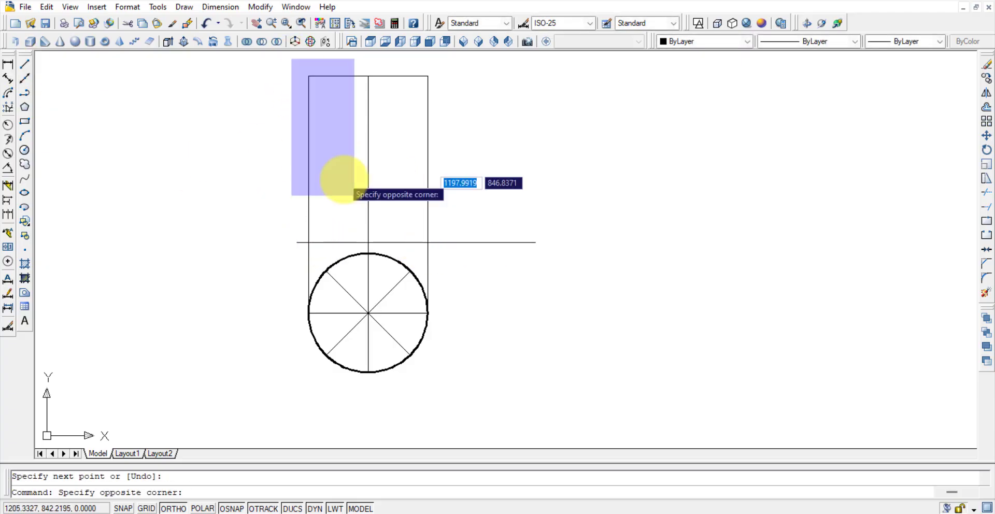
{"action": "left_click", "coordinate": [466, 256]}
{"action": "key", "text": "Escape"}
{"action": "left_click", "coordinate": [368, 166]}
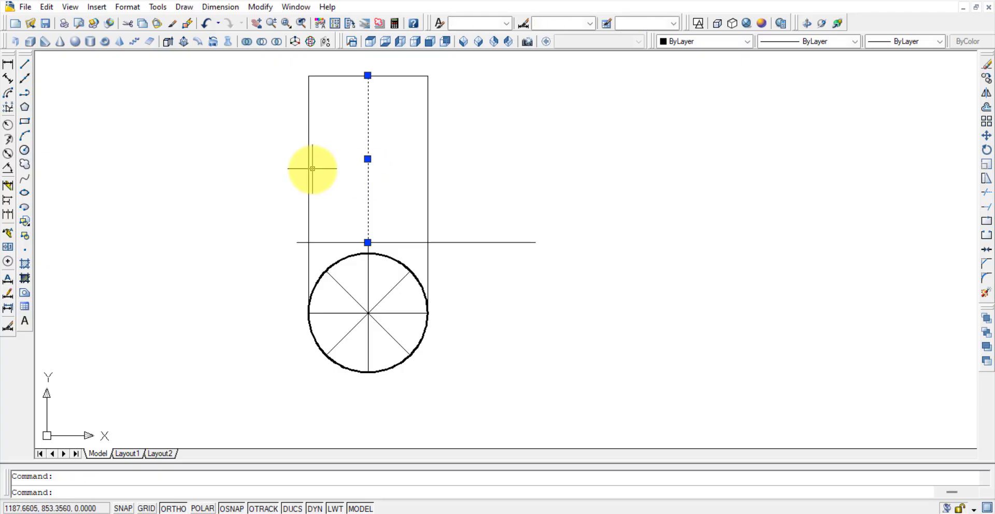
{"action": "key", "text": "Escape"}
{"action": "left_click", "coordinate": [308, 163]}
{"action": "left_click", "coordinate": [384, 75]}
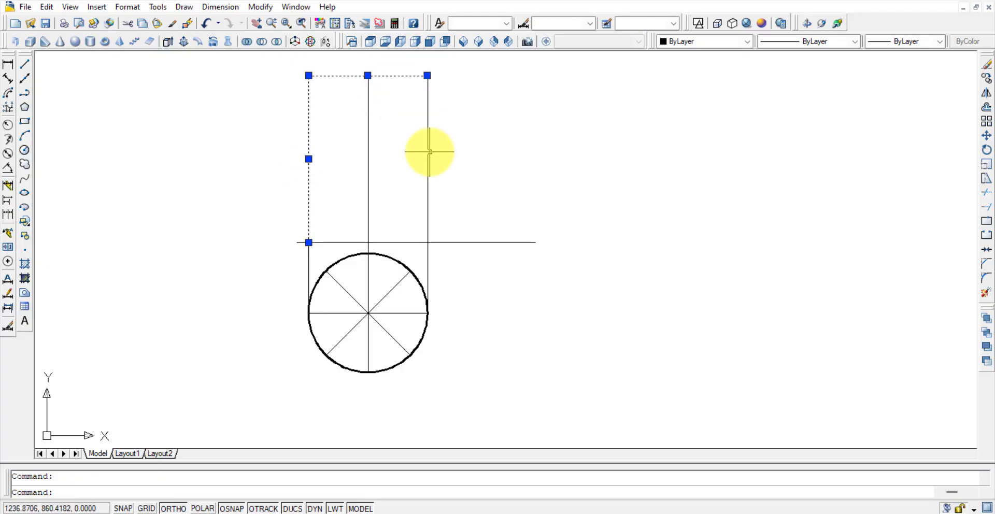
{"action": "left_click", "coordinate": [396, 246]}
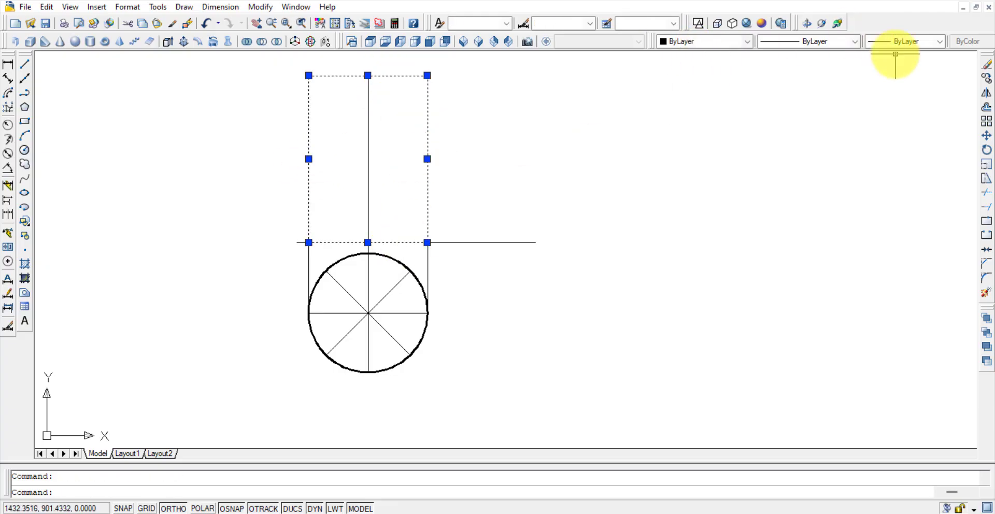
{"action": "left_click", "coordinate": [894, 42]}
{"action": "left_click", "coordinate": [888, 55]}
{"action": "key", "text": "Escape"}
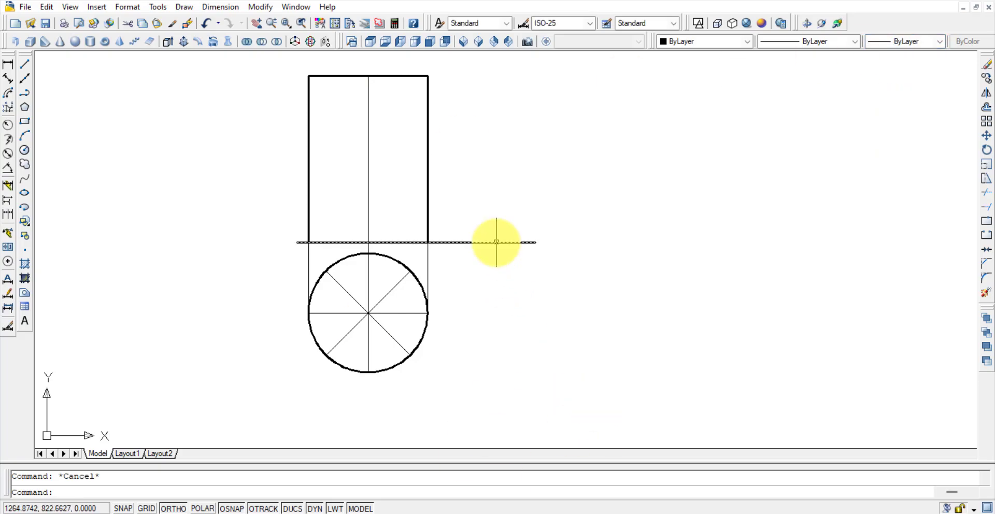
Shorten the reference line by stretching its right end back to just beyond the front view.
{"action": "left_click", "coordinate": [535, 242]}
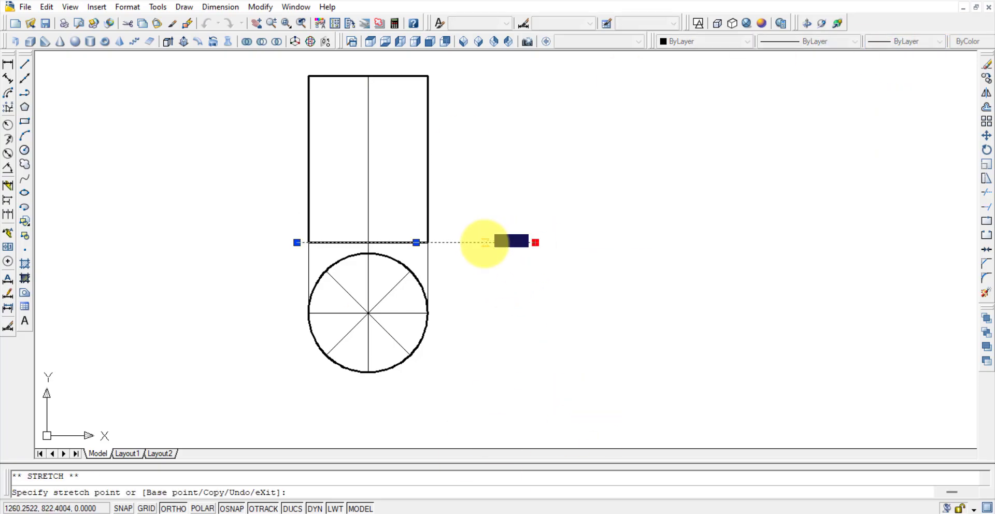
{"action": "left_click", "coordinate": [456, 242]}
{"action": "key", "text": "Escape"}
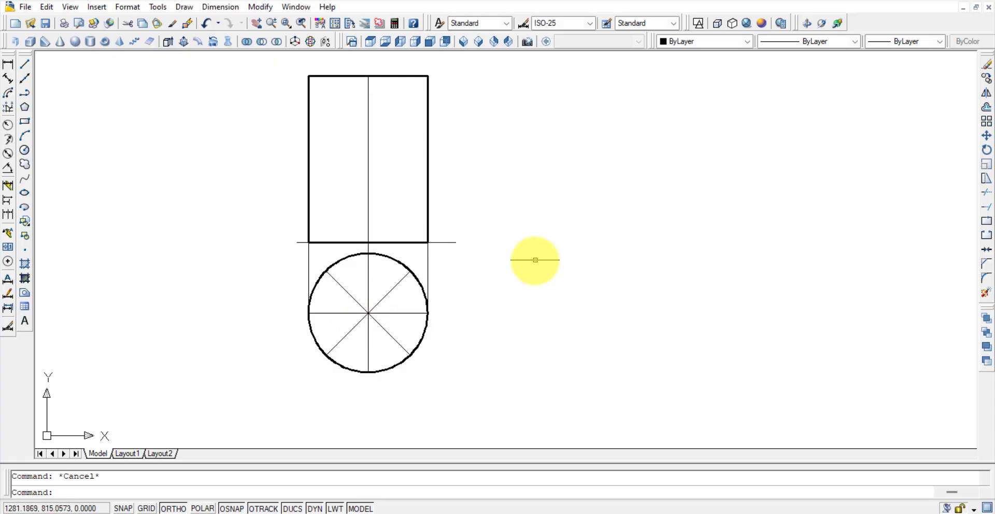
Draw vertical projectors from the circle's lower-left and lower-right division points up to the front view's top edge.
{"action": "middle_click_drag", "start_coordinate": [533, 260], "coordinate": [529, 293]}
{"action": "left_click", "coordinate": [6, 68]}
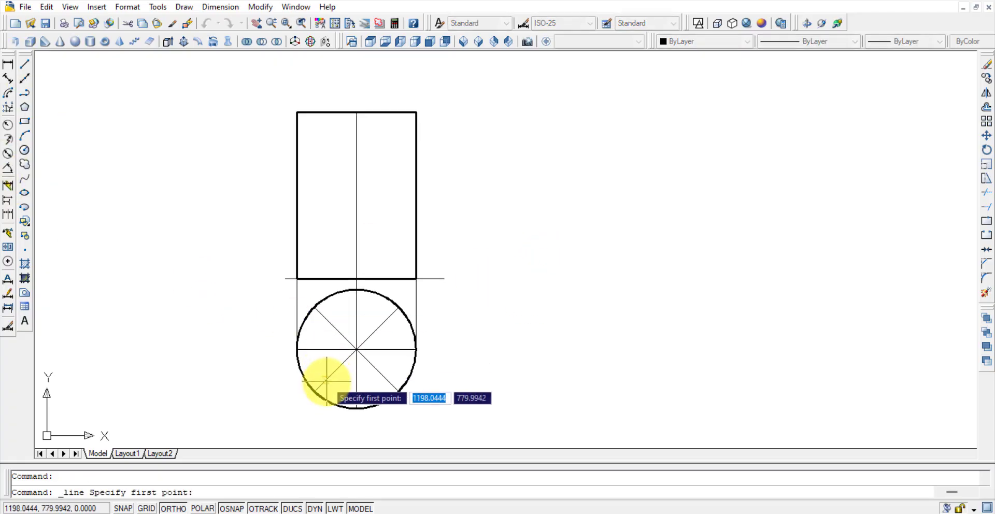
{"action": "left_click", "coordinate": [313, 390]}
{"action": "left_click", "coordinate": [314, 112]}
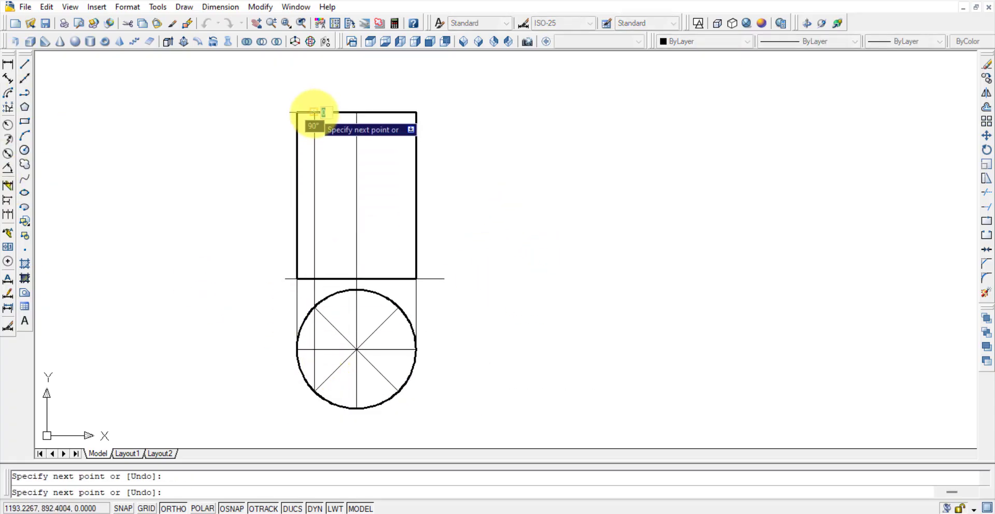
{"action": "key", "text": "Return"}
{"action": "key", "text": "Return"}
{"action": "left_click", "coordinate": [398, 392]}
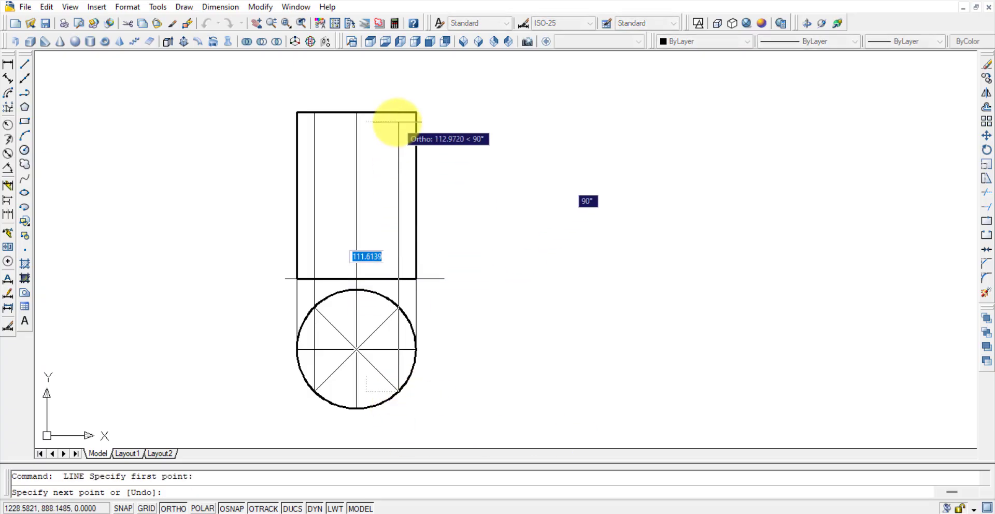
{"action": "left_click", "coordinate": [399, 112]}
{"action": "key", "text": "Return"}
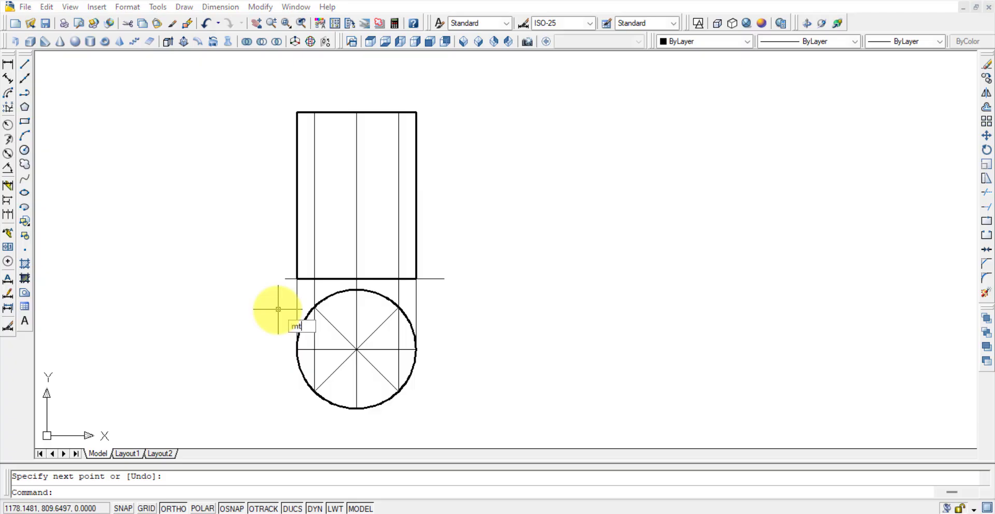
Add the multiline text label a(1) at height 4 beside the circle's left quadrant.
{"action": "type", "text": "mt"}
{"action": "key", "text": "Return"}
{"action": "left_click", "coordinate": [263, 332]}
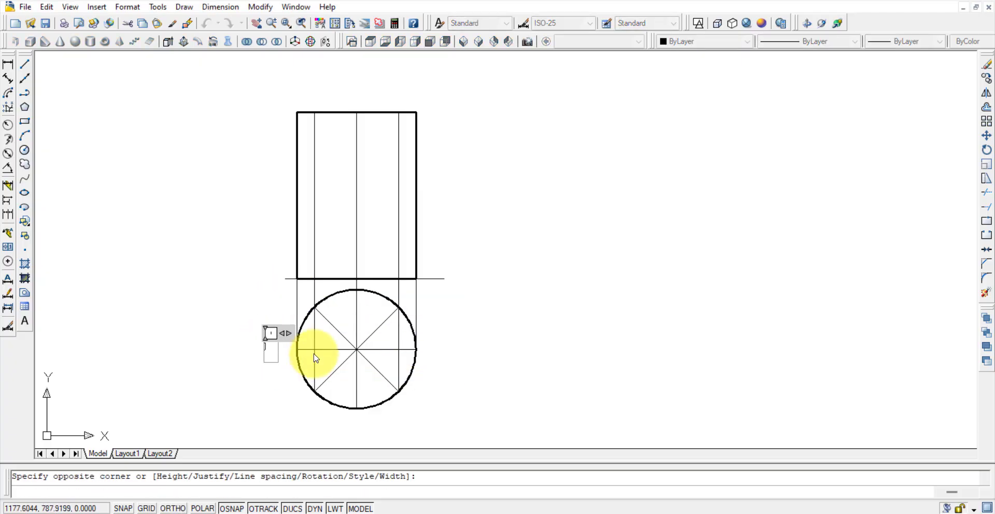
{"action": "left_click", "coordinate": [316, 358]}
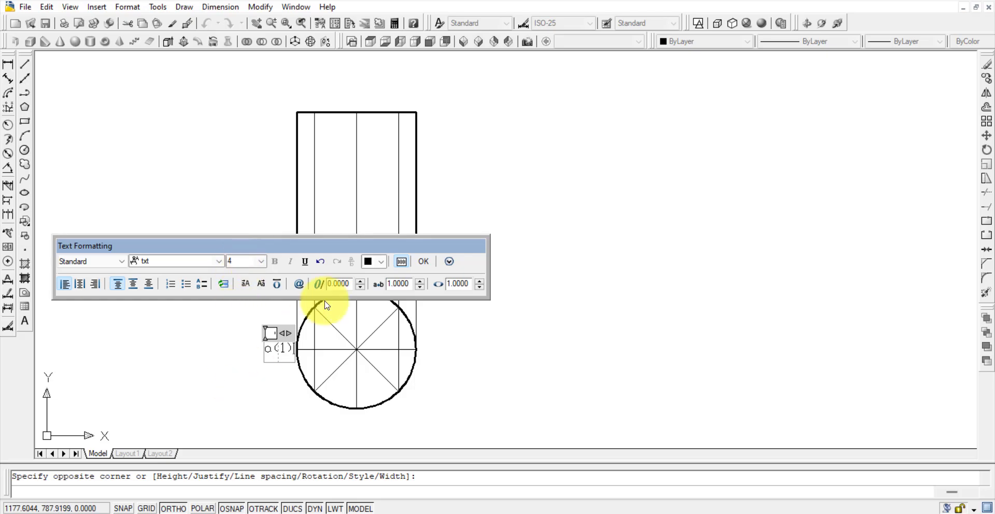
{"action": "left_click", "coordinate": [423, 261]}
Paste copies of the a(1) label beside the other seven division points around the circle.
{"action": "left_click", "coordinate": [322, 377]}
{"action": "left_click", "coordinate": [267, 356]}
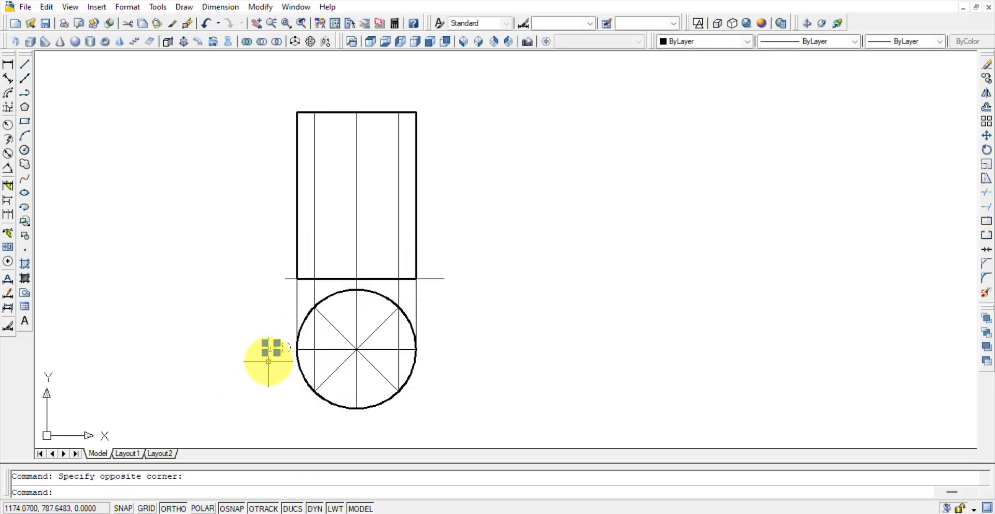
{"action": "key", "text": "ctrl+v"}
{"action": "left_click", "coordinate": [278, 407]}
{"action": "key", "text": "ctrl+v"}
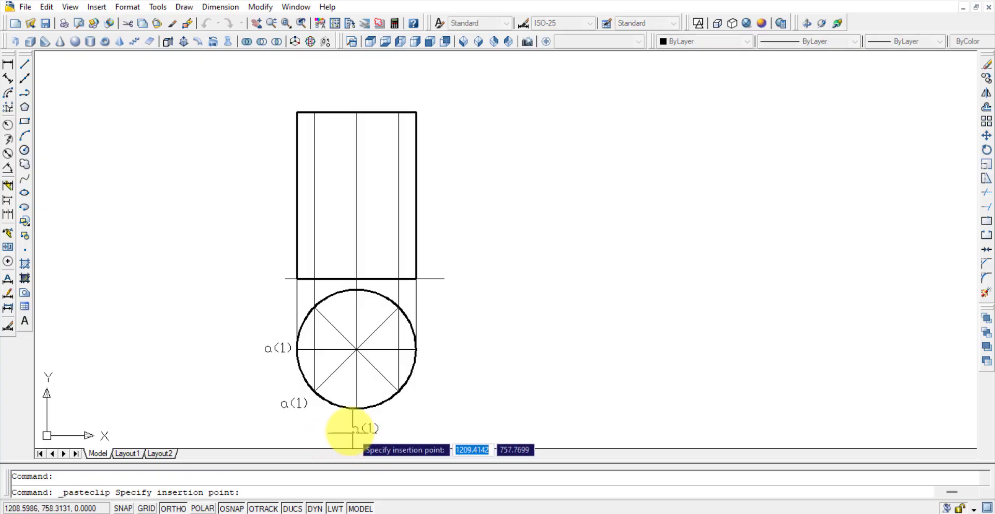
{"action": "left_click", "coordinate": [346, 429]}
{"action": "key", "text": "ctrl+v"}
{"action": "left_click", "coordinate": [408, 410]}
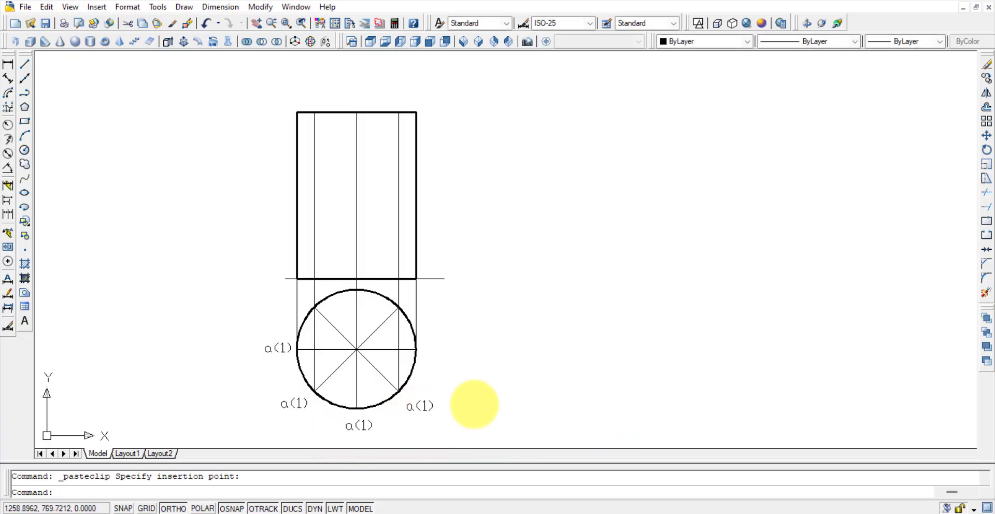
{"action": "key", "text": "ctrl+v"}
{"action": "left_click", "coordinate": [430, 355]}
{"action": "key", "text": "ctrl+v"}
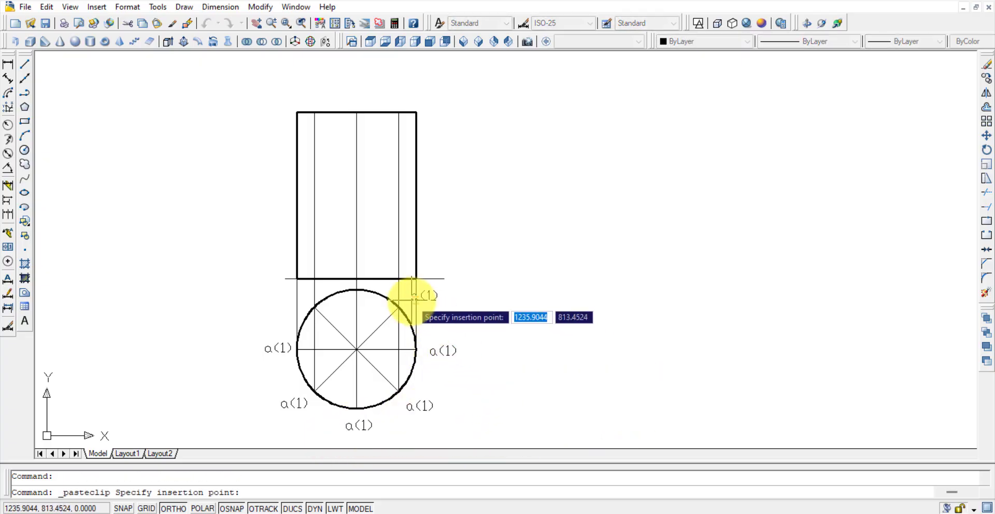
{"action": "left_click", "coordinate": [414, 304]}
{"action": "key", "text": "ctrl+v"}
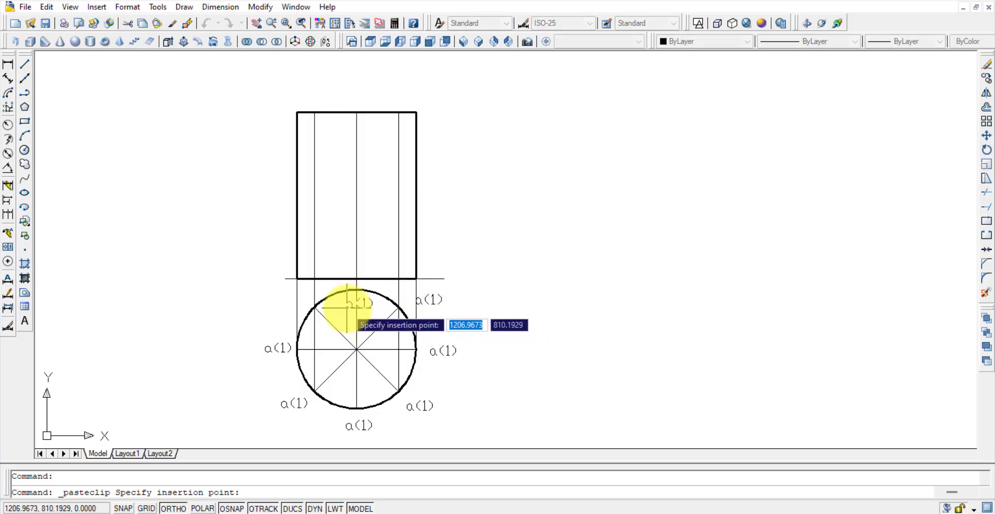
{"action": "left_click", "coordinate": [345, 307]}
{"action": "key", "text": "ctrl+v"}
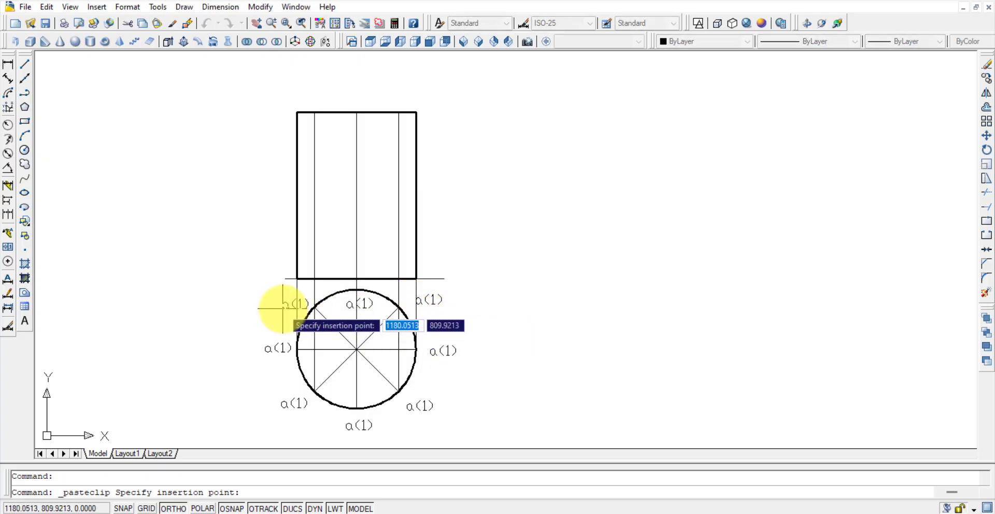
{"action": "left_click", "coordinate": [283, 309]}
{"action": "left_click", "coordinate": [429, 385]}
{"action": "key", "text": "Escape"}
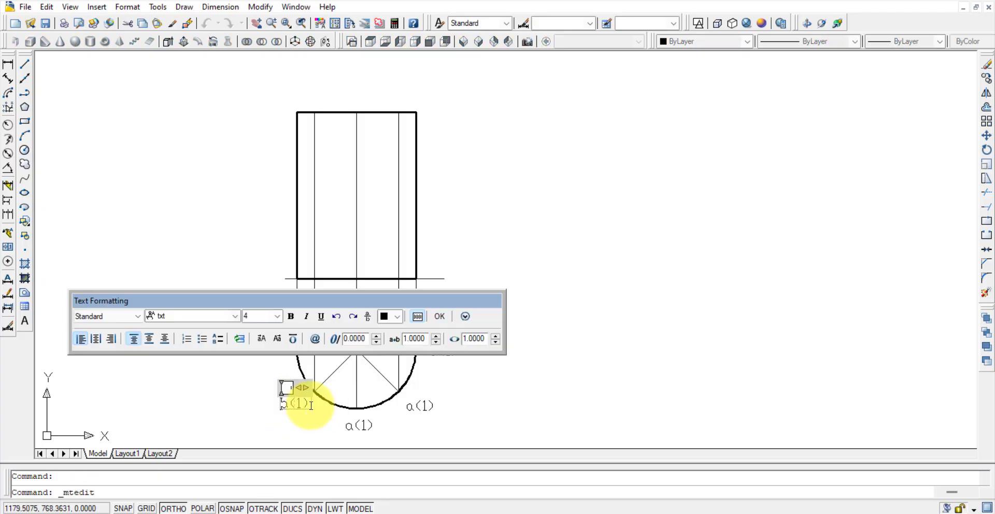
Change the three labels below the circle, from left to right, to b(2), c(3) and d(4).
{"action": "double_click", "coordinate": [291, 404]}
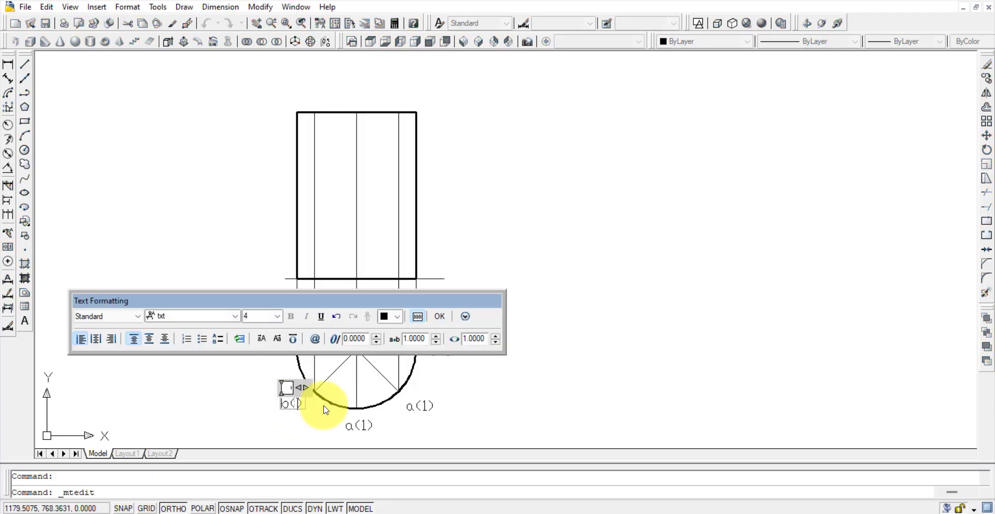
{"action": "left_click", "coordinate": [323, 423]}
{"action": "double_click", "coordinate": [356, 426]}
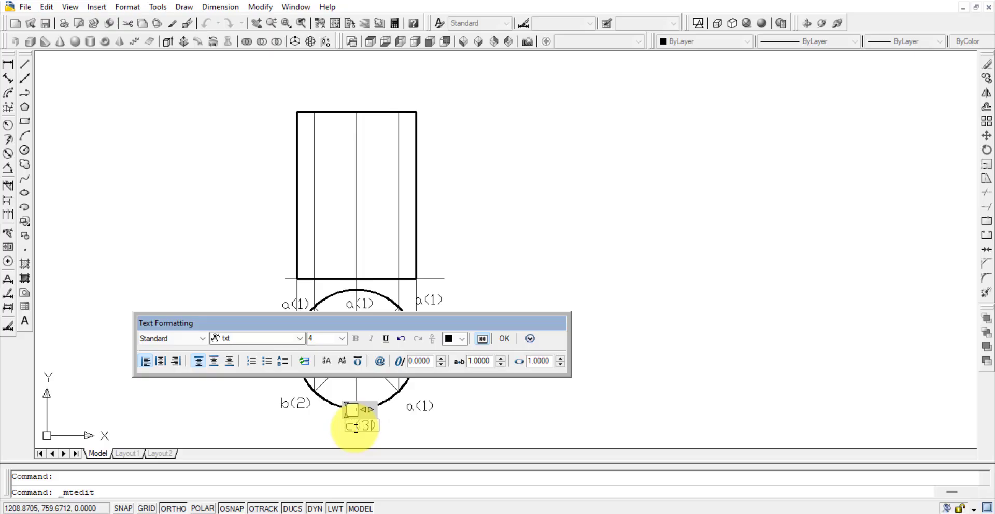
{"action": "left_click", "coordinate": [451, 432]}
{"action": "double_click", "coordinate": [414, 406]}
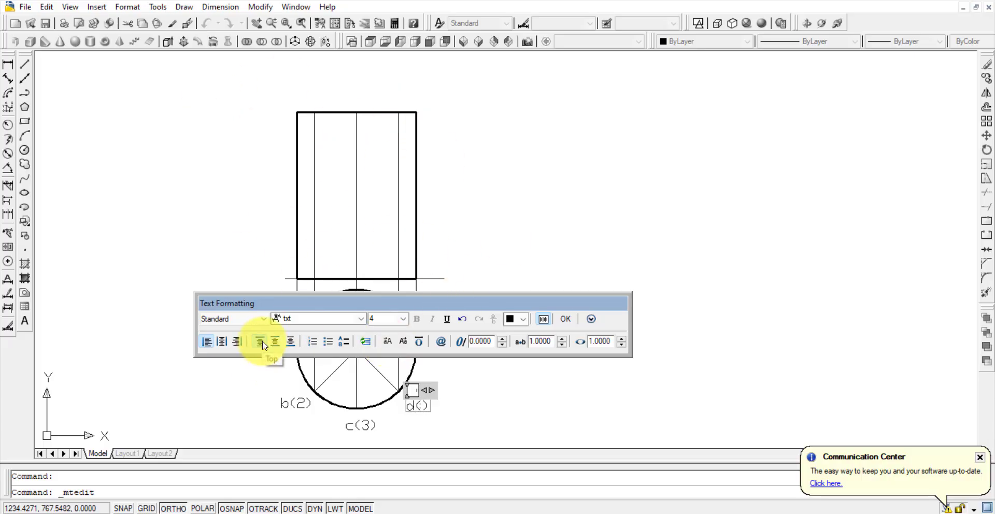
{"action": "left_click", "coordinate": [440, 364]}
Change the remaining circle labels counter-clockwise from the right quadrant to e(5), f(6), g(7) and h(8).
{"action": "double_click", "coordinate": [435, 352]}
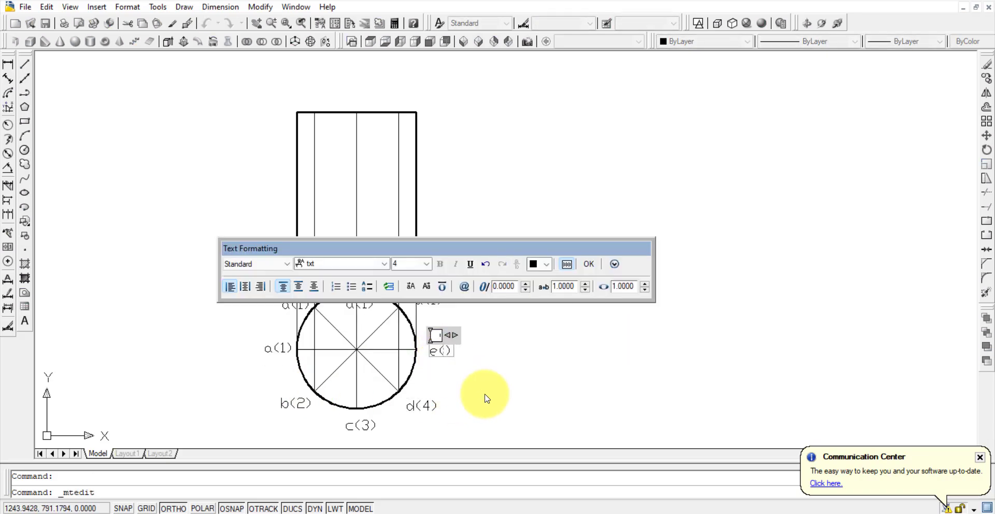
{"action": "left_click", "coordinate": [482, 398]}
{"action": "double_click", "coordinate": [418, 300]}
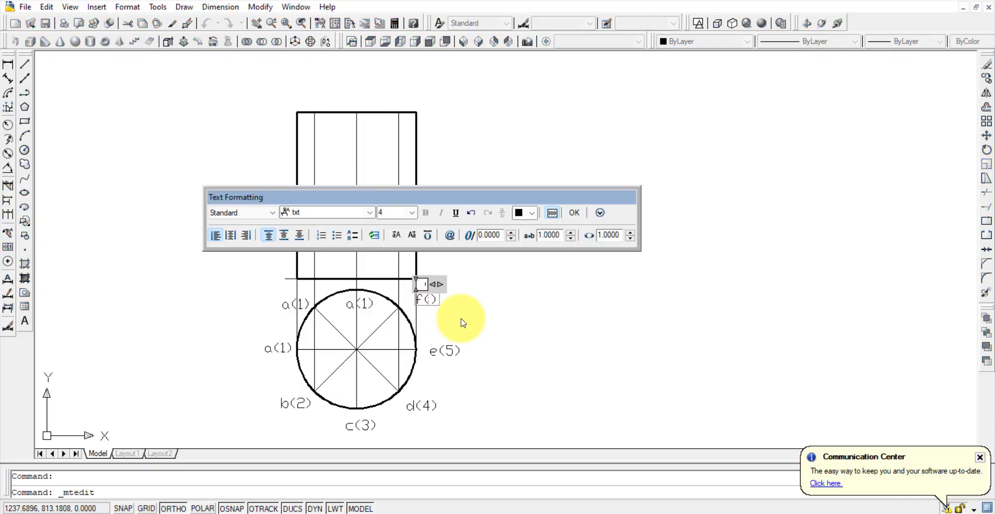
{"action": "left_click", "coordinate": [462, 322]}
{"action": "double_click", "coordinate": [359, 304]}
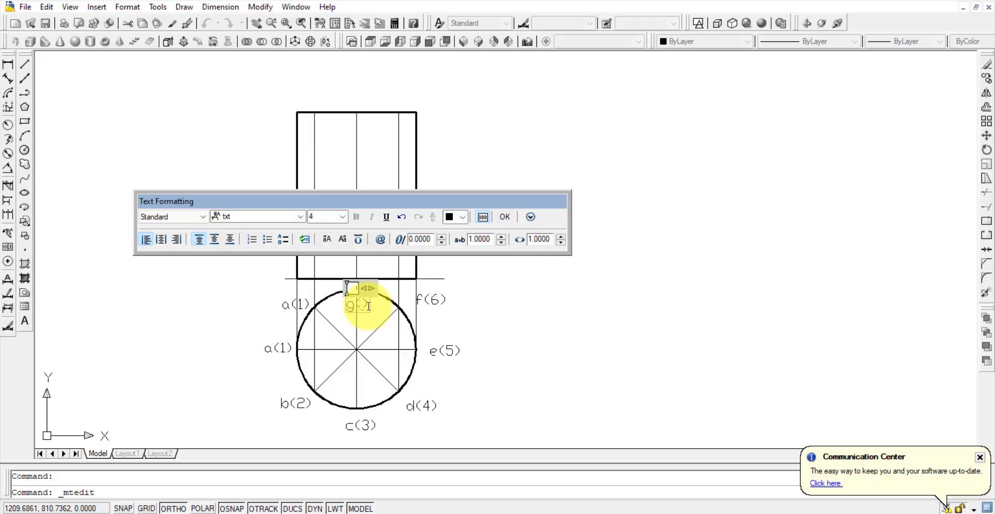
{"action": "left_click", "coordinate": [322, 333]}
{"action": "double_click", "coordinate": [291, 304]}
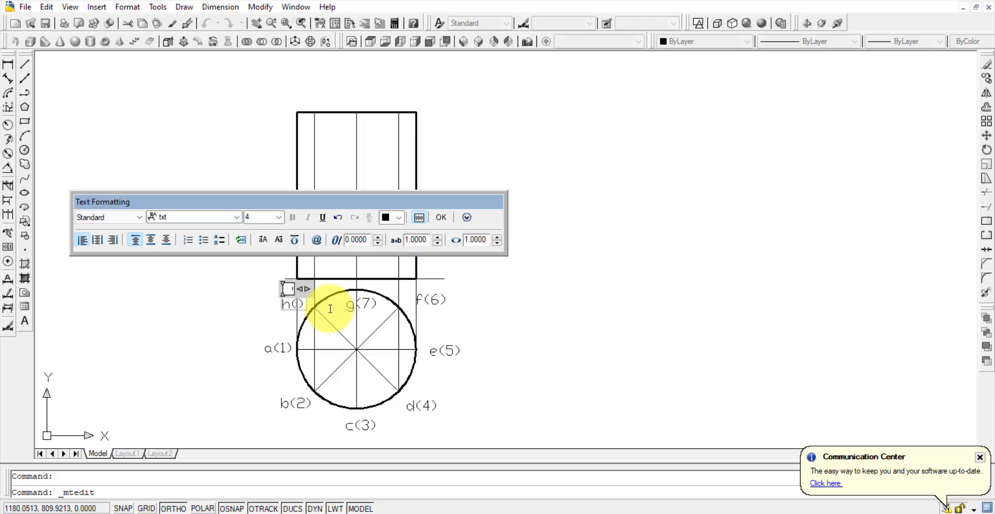
{"action": "type", "text": "8"}
{"action": "left_click", "coordinate": [505, 365]}
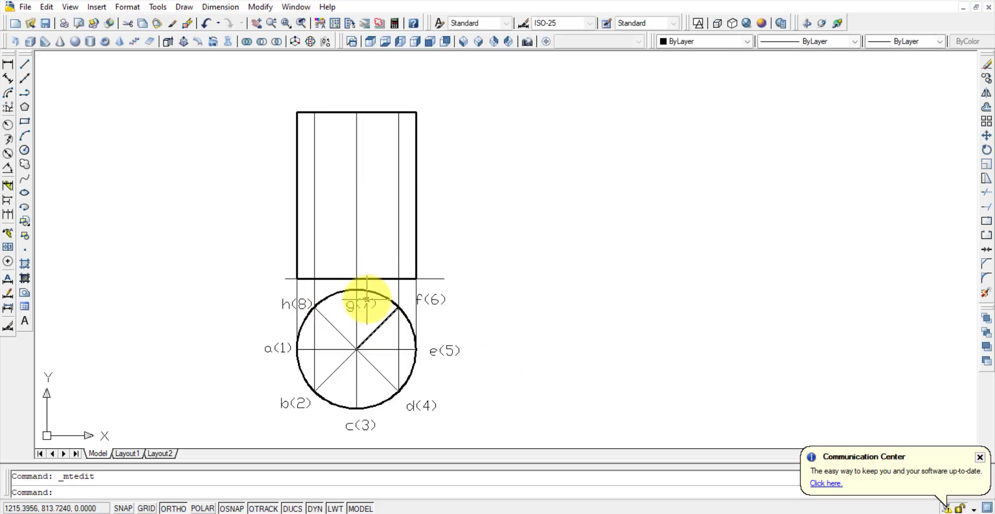
Paste a copy of the a(1) label beside the front view's top-left corner and change its text to a'.
{"action": "left_click", "coordinate": [275, 346]}
{"action": "key", "text": "ctrl+c"}
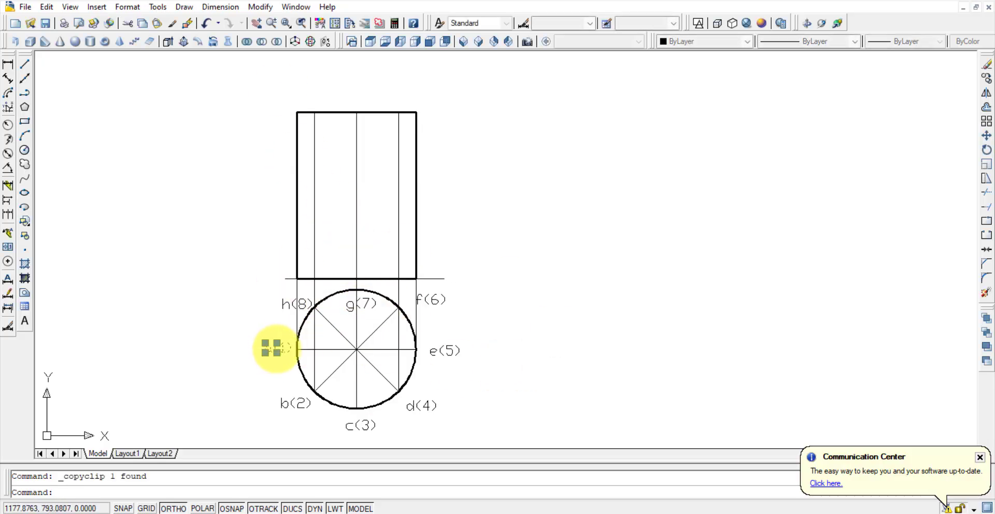
{"action": "key", "text": "ctrl+v"}
{"action": "left_click", "coordinate": [267, 100]}
{"action": "double_click", "coordinate": [280, 102]}
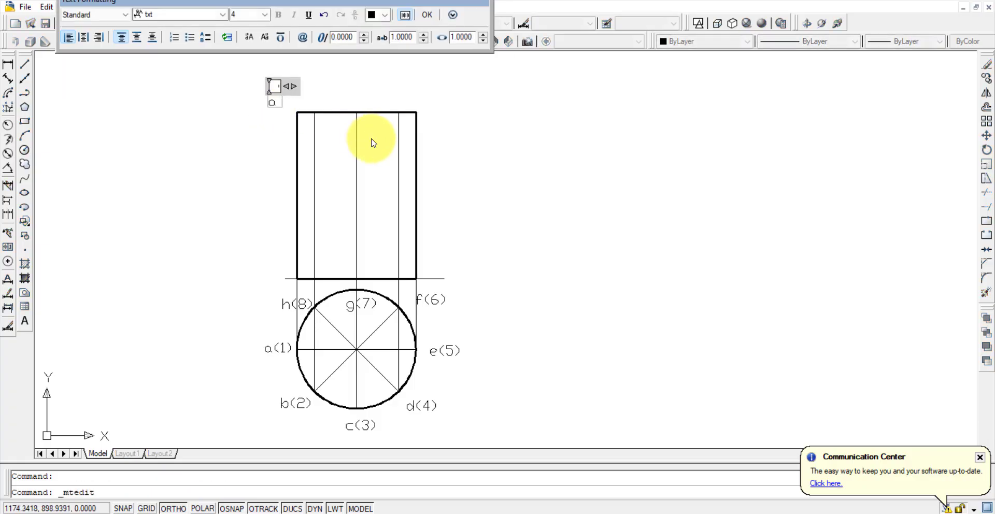
{"action": "left_click", "coordinate": [353, 147]}
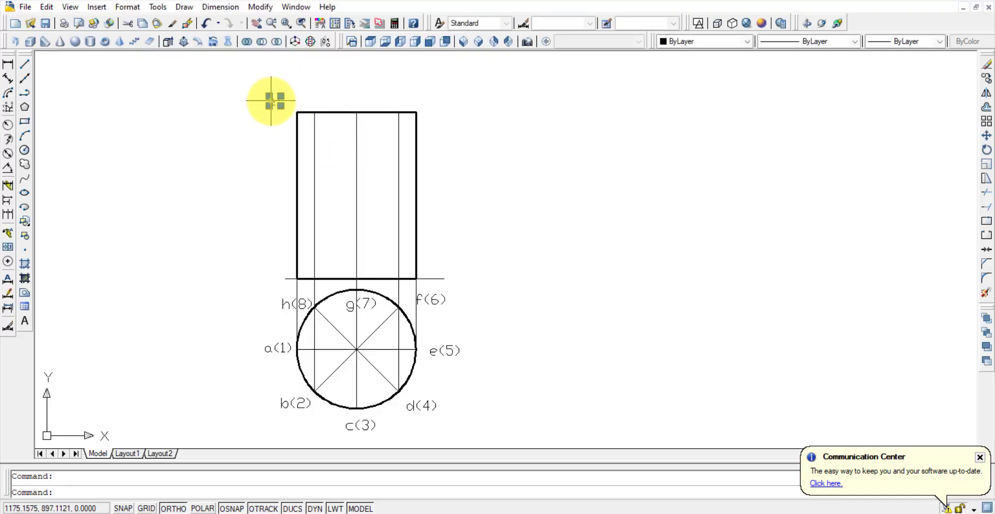
Paste a label above the front view's second generator, edit it to b' over h', and raise it clear of the top edge.
{"action": "key", "text": "ctrl+v"}
{"action": "left_click", "coordinate": [317, 94]}
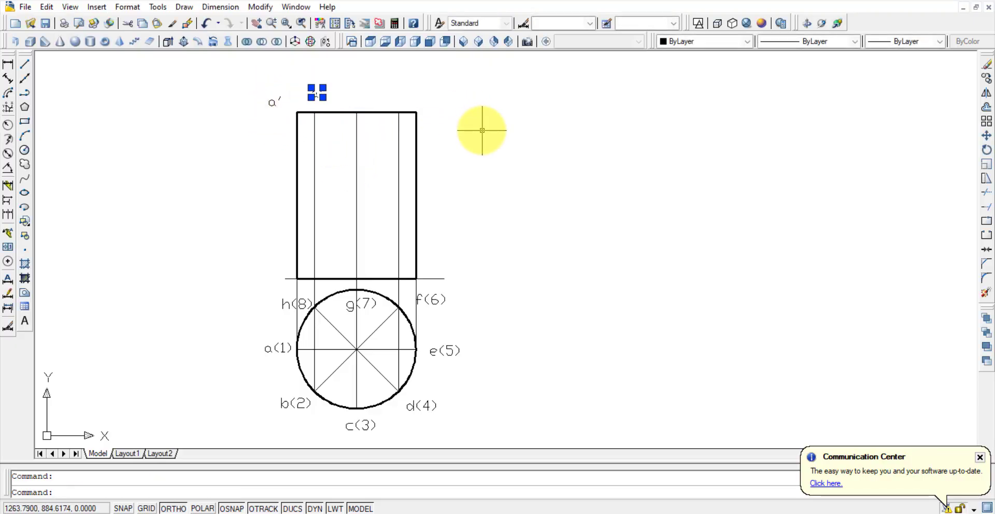
{"action": "left_click", "coordinate": [316, 94]}
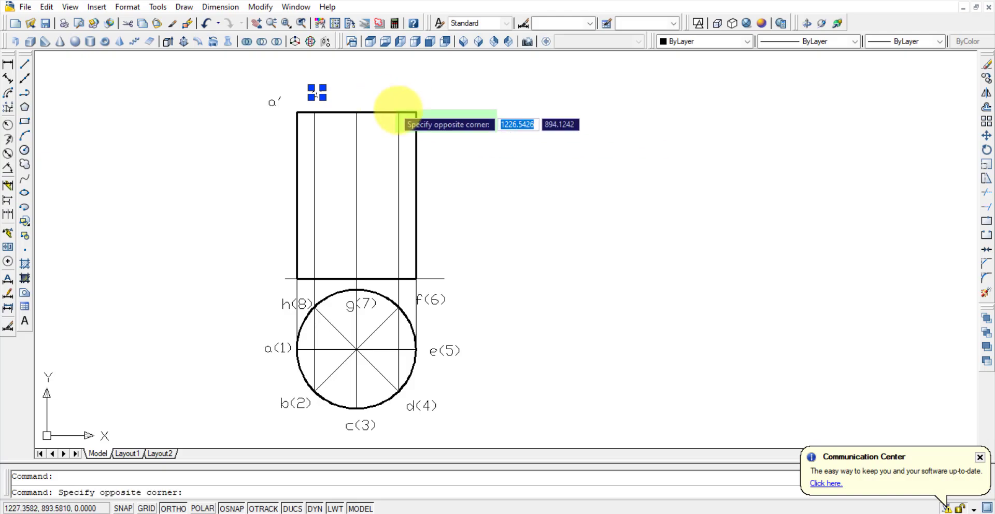
{"action": "key", "text": "Escape"}
{"action": "double_click", "coordinate": [317, 93]}
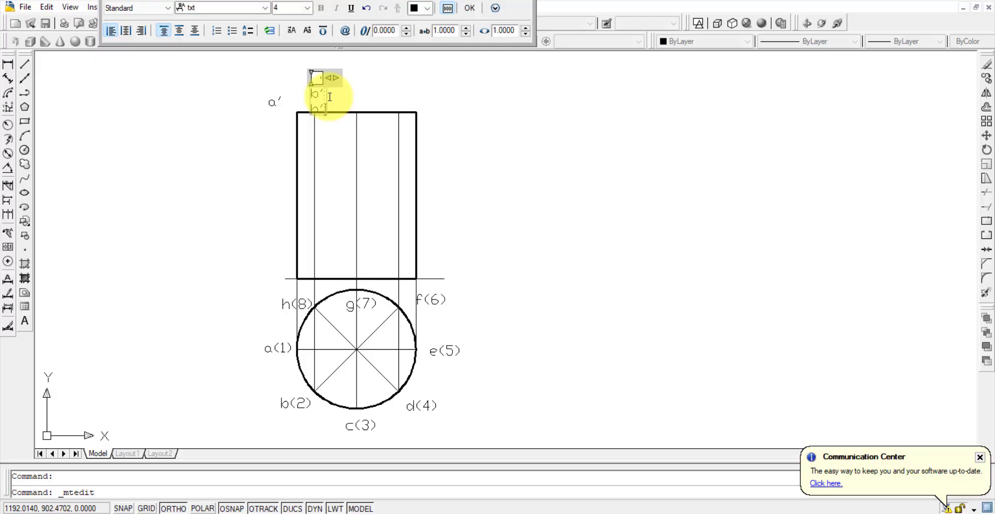
{"action": "left_click", "coordinate": [418, 100]}
{"action": "left_click", "coordinate": [315, 96]}
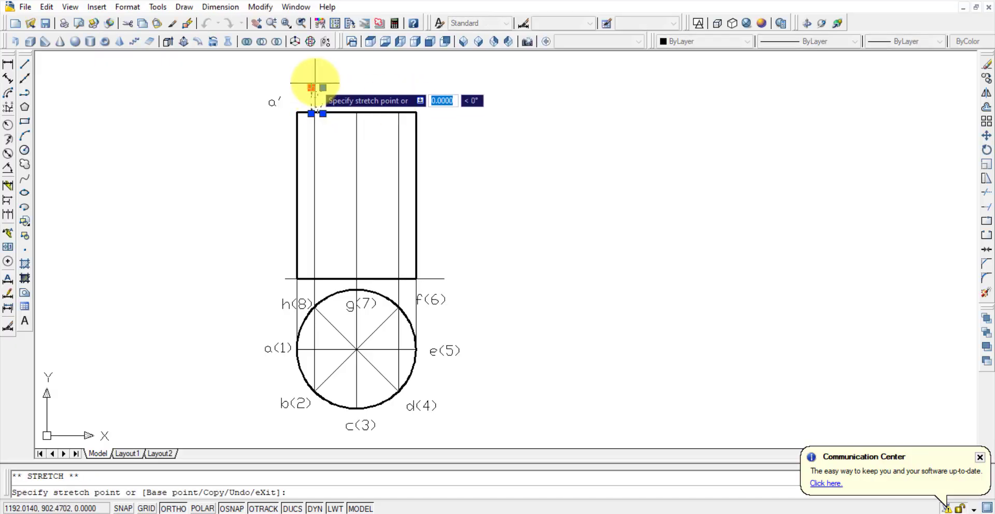
{"action": "left_click", "coordinate": [315, 87]}
Copy the b'/h' label above the front view's centre generator and change its text to c' over g'.
{"action": "key", "text": "ctrl+c"}
{"action": "key", "text": "ctrl+v"}
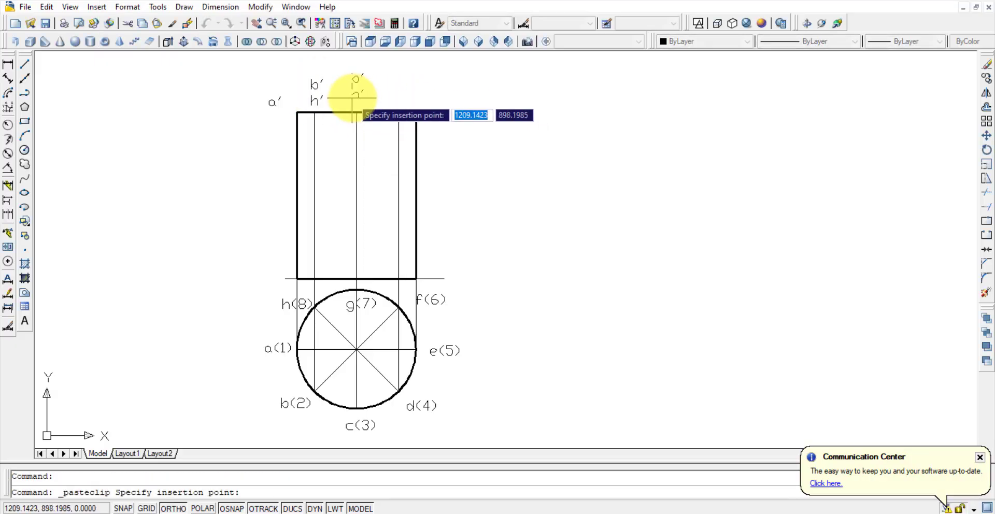
{"action": "left_click", "coordinate": [356, 88]}
{"action": "left_click", "coordinate": [354, 91]}
{"action": "double_click", "coordinate": [354, 95]}
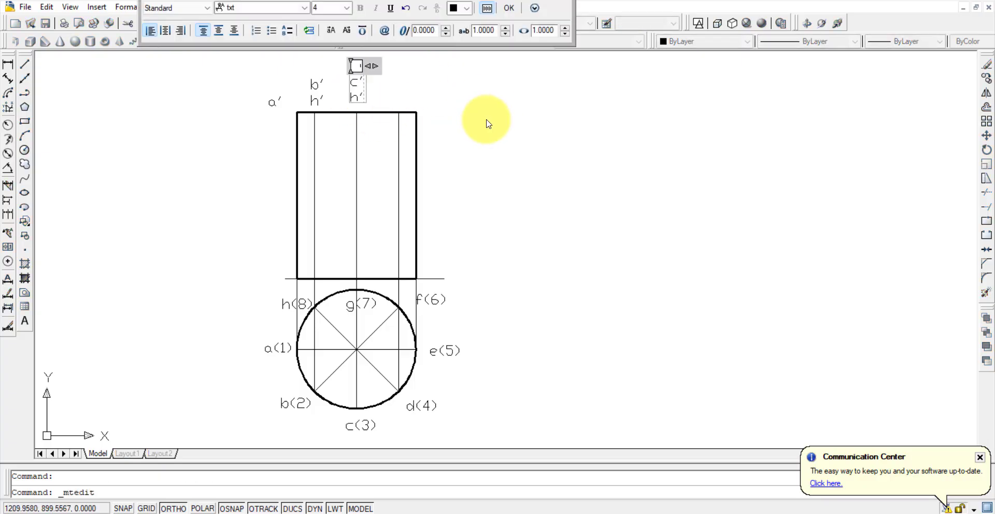
{"action": "left_click", "coordinate": [470, 144]}
Paste the two-line label above the front view's fourth generator and change its text to f' over d'.
{"action": "key", "text": "ctrl+v"}
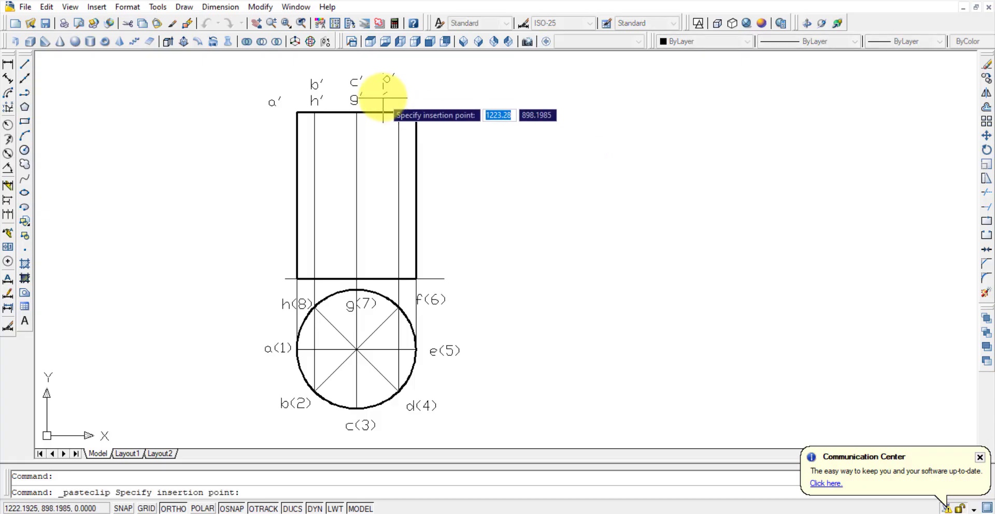
{"action": "left_click", "coordinate": [396, 88]}
{"action": "double_click", "coordinate": [397, 88]}
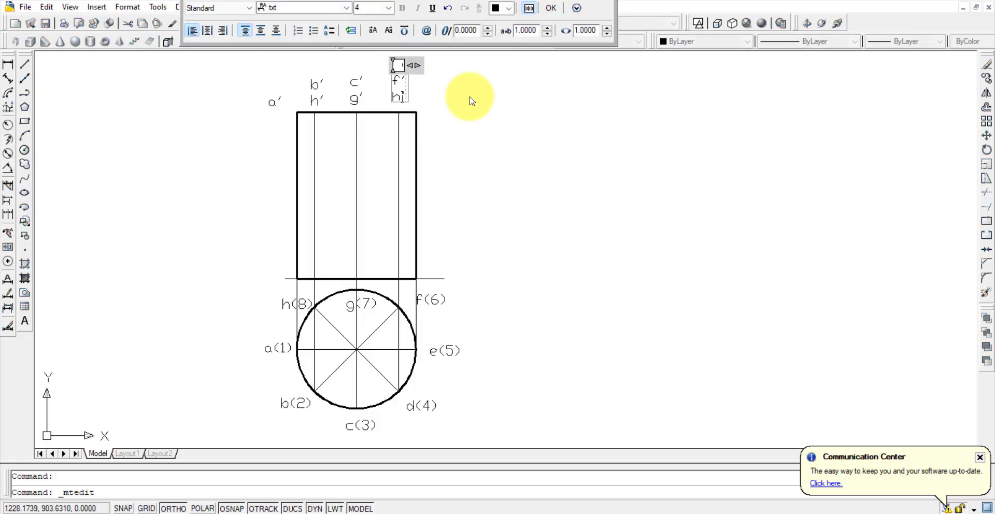
{"action": "left_click", "coordinate": [470, 100]}
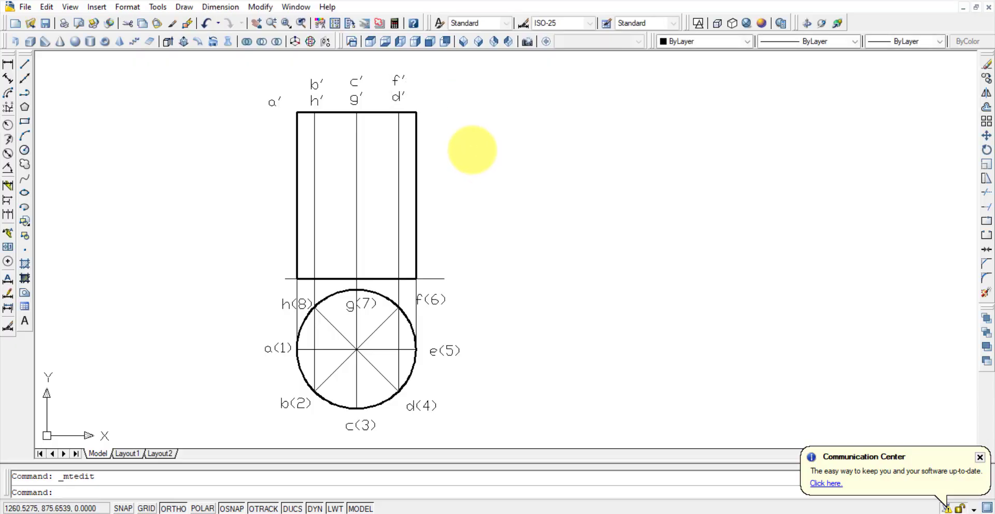
Paste the label beside the front view's top-right corner and reduce its text to e'.
{"action": "key", "text": "ctrl+v"}
{"action": "left_click", "coordinate": [435, 100]}
{"action": "double_click", "coordinate": [435, 104]}
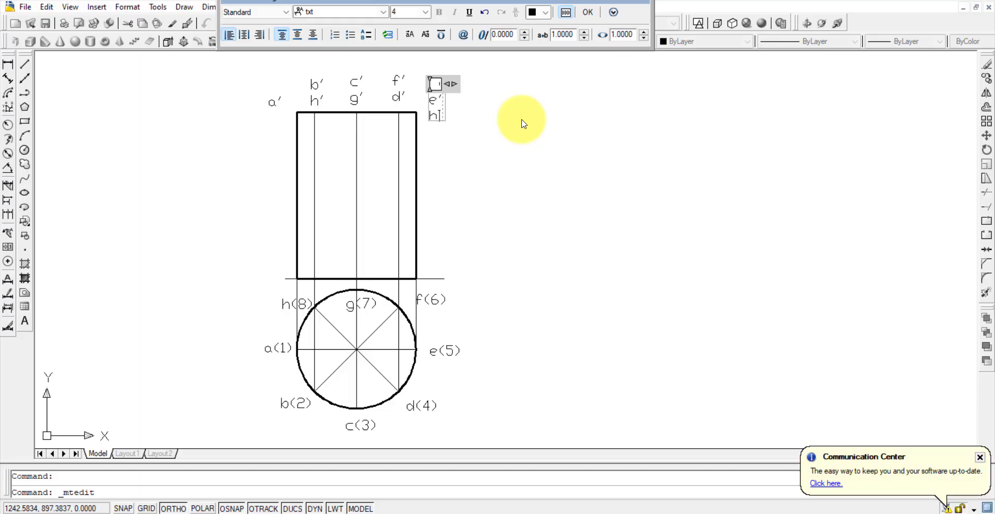
{"action": "left_click", "coordinate": [522, 123]}
Copy the a' label beside the front view's bottom-left corner and change its text to 1'.
{"action": "left_click", "coordinate": [278, 100]}
{"action": "key", "text": "ctrl+c"}
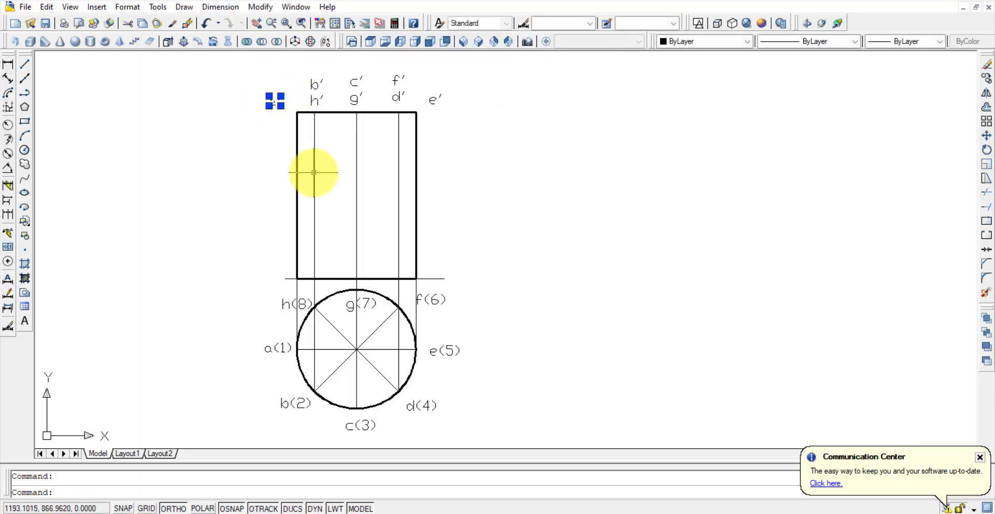
{"action": "key", "text": "ctrl+v"}
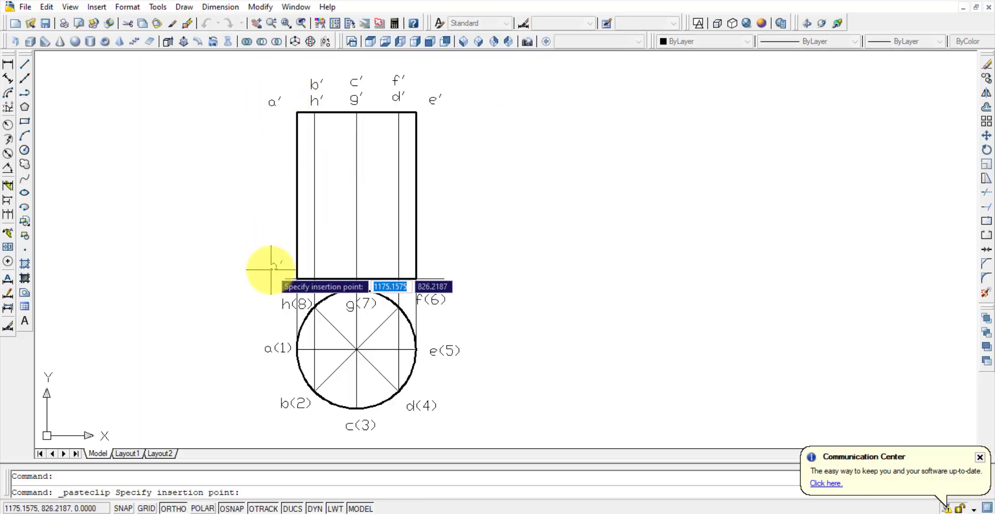
{"action": "left_click", "coordinate": [286, 268]}
{"action": "double_click", "coordinate": [287, 269]}
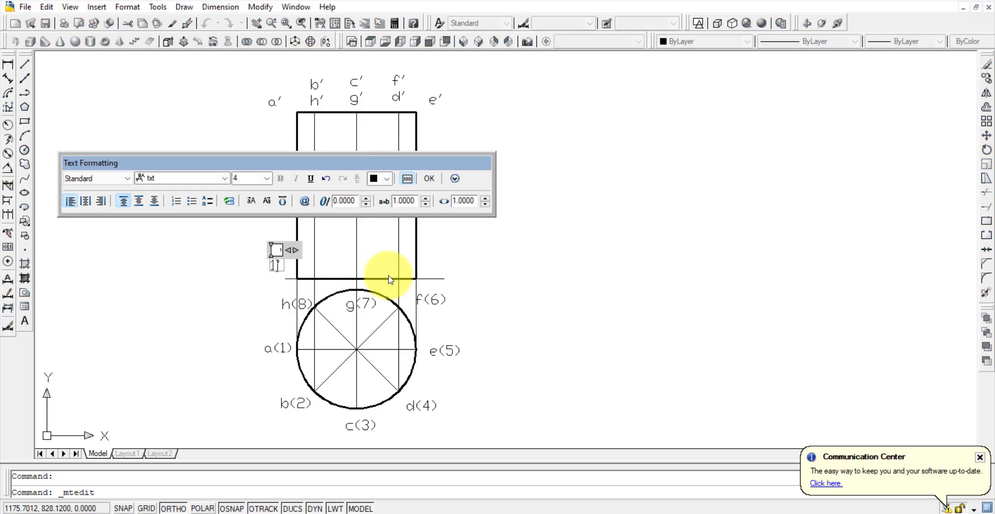
{"action": "type", "text": "1'"}
{"action": "left_click", "coordinate": [518, 275]}
Paste a label near the base of the second generator, edit it to 2' over 8'', and shift it above the base line.
{"action": "key", "text": "ctrl+v"}
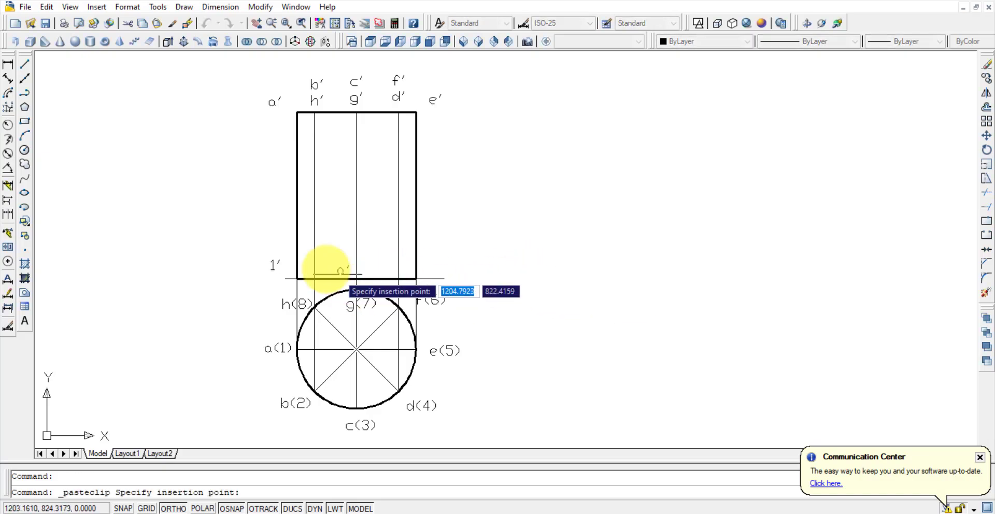
{"action": "left_click", "coordinate": [322, 265]}
{"action": "double_click", "coordinate": [325, 260]}
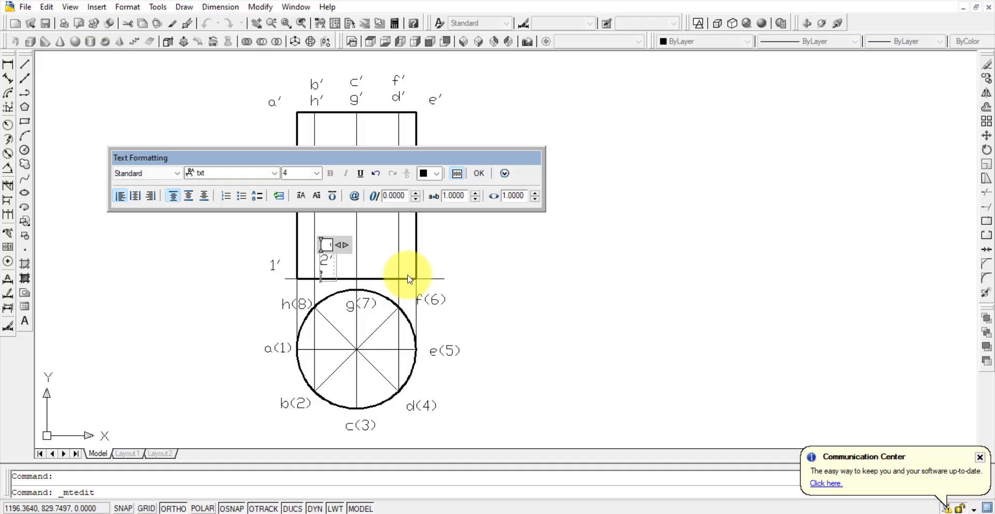
{"action": "left_click", "coordinate": [395, 275]}
{"action": "left_click", "coordinate": [331, 259]}
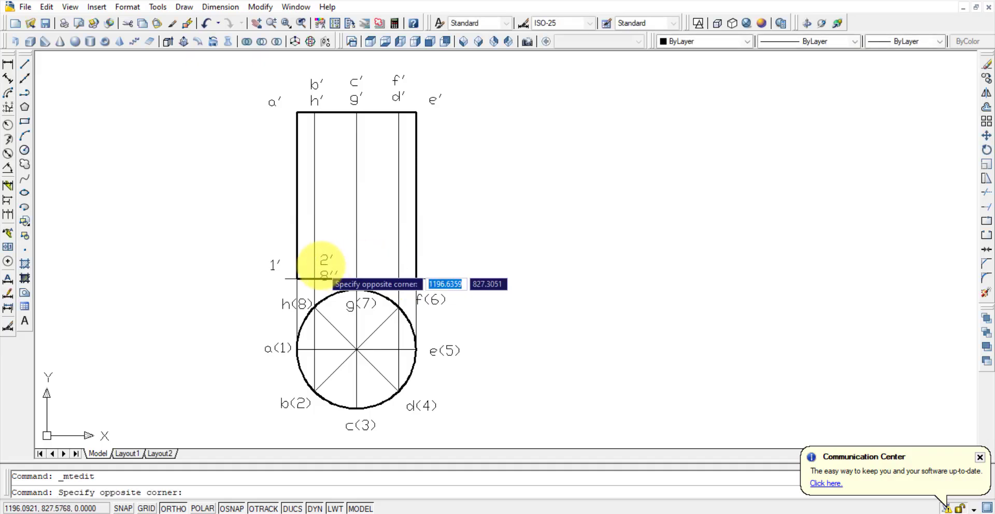
{"action": "left_click", "coordinate": [318, 280]}
{"action": "left_click", "coordinate": [320, 254]}
{"action": "left_click", "coordinate": [320, 254]}
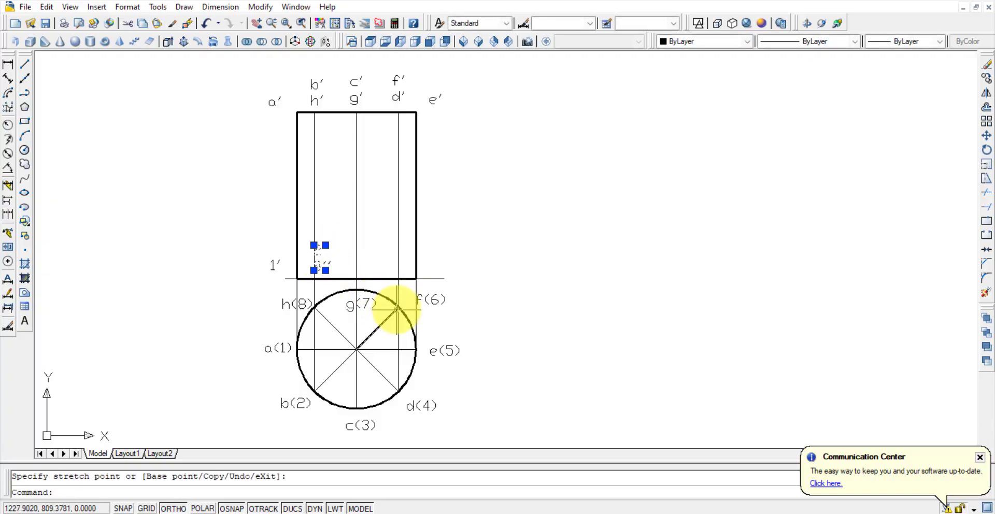
{"action": "key", "text": "Escape"}
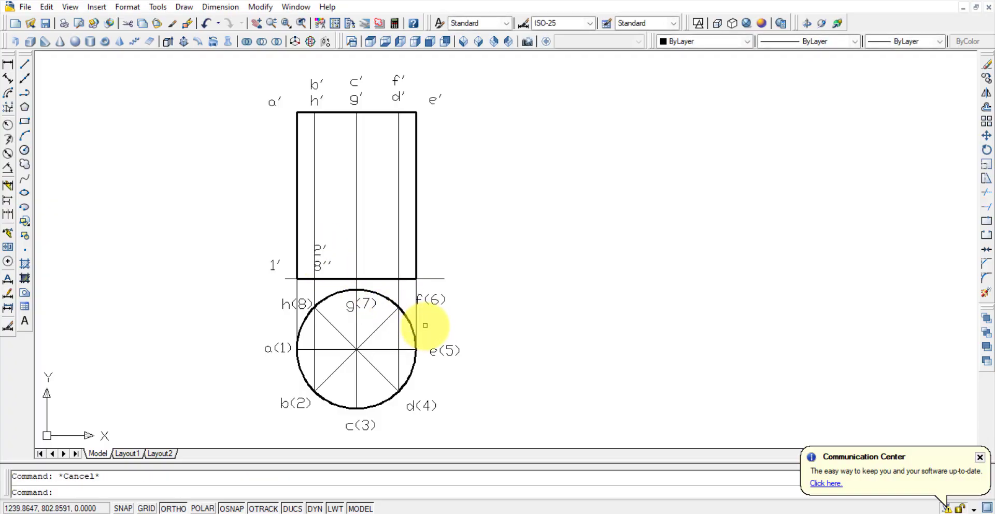
Paste a label at the base of the centre generator and change its text to 3' over 7'.
{"action": "key", "text": "ctrl+v"}
{"action": "left_click", "coordinate": [362, 253]}
{"action": "double_click", "coordinate": [363, 251]}
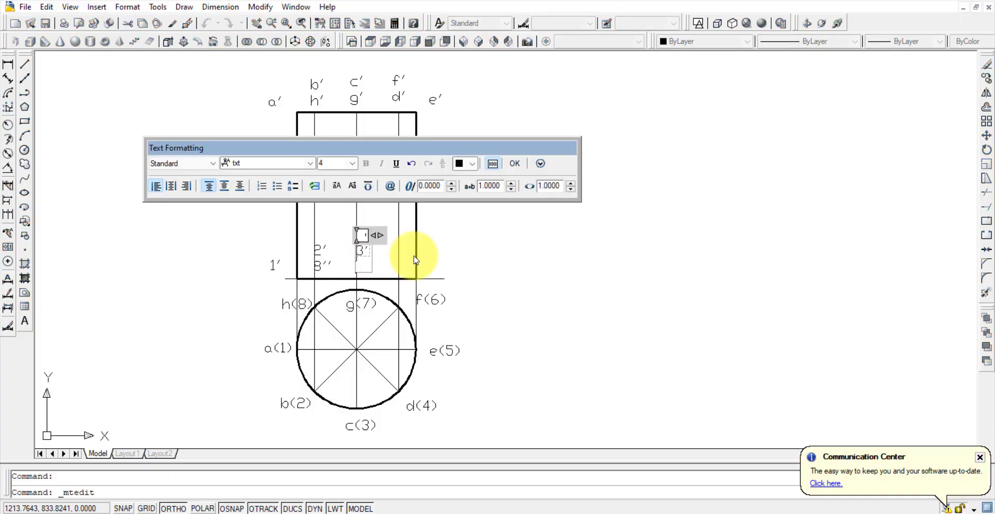
{"action": "left_click", "coordinate": [423, 260]}
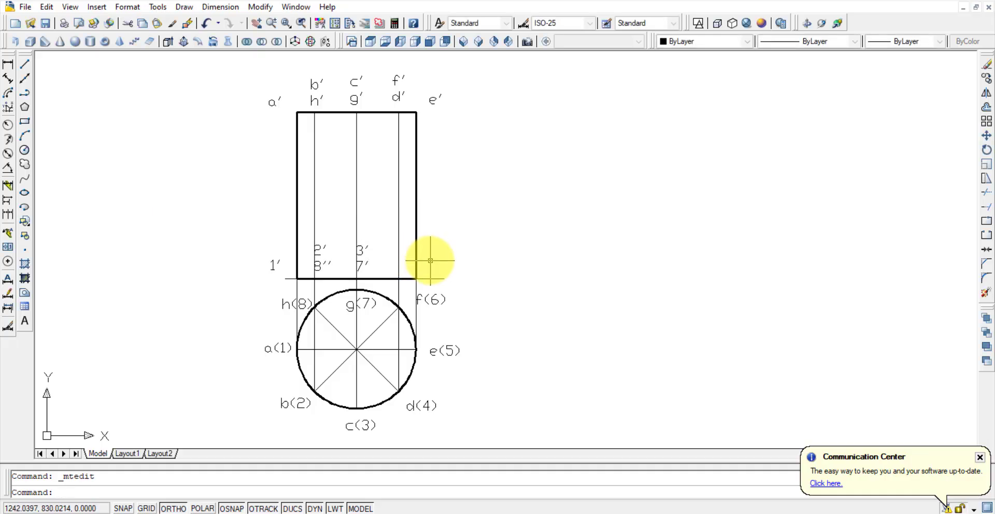
Paste a label at the base of the fourth generator and change its text to 4' over 6'.
{"action": "key", "text": "ctrl+v"}
{"action": "left_click", "coordinate": [390, 253]}
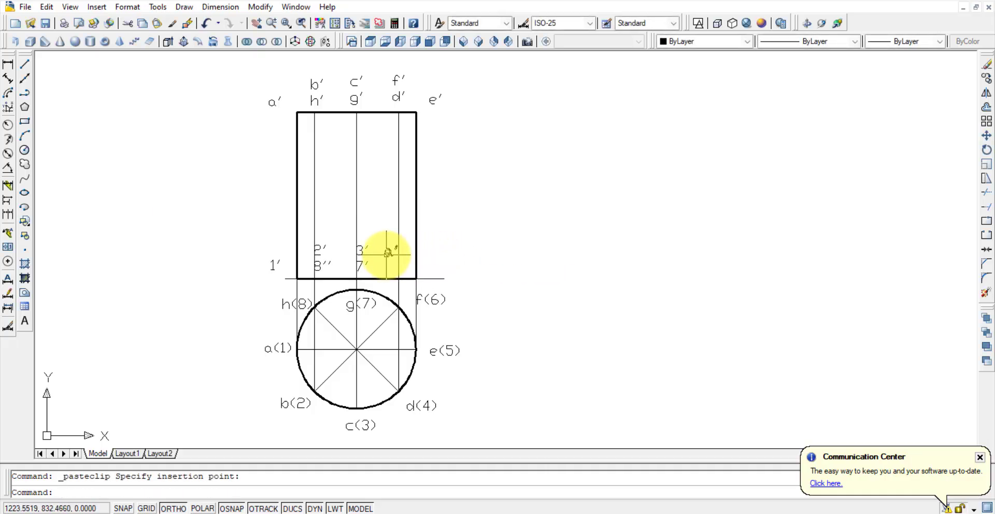
{"action": "key", "text": "Escape"}
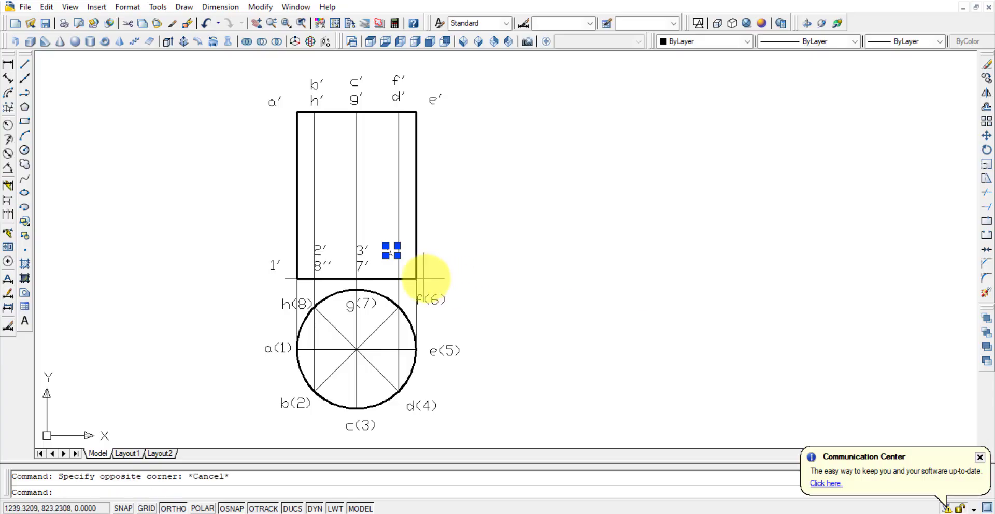
{"action": "double_click", "coordinate": [392, 250]}
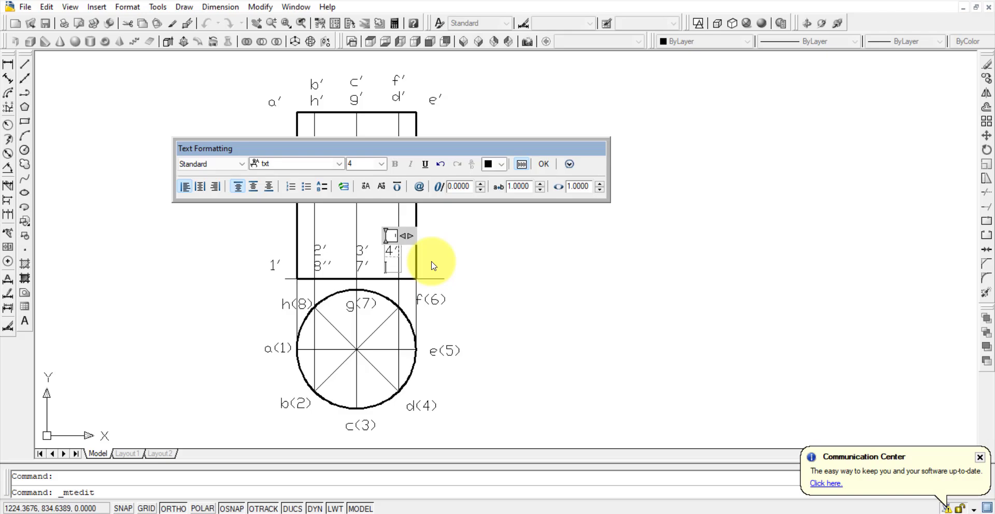
{"action": "left_click", "coordinate": [430, 245]}
Paste a label beside the front view's bottom-right corner and change its text to 5'.
{"action": "key", "text": "ctrl+v"}
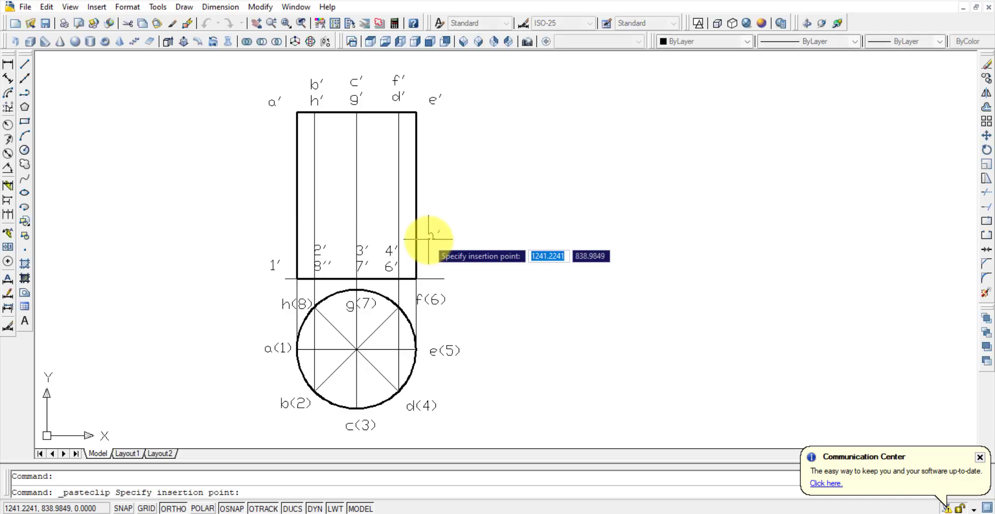
{"action": "left_click", "coordinate": [422, 262]}
{"action": "double_click", "coordinate": [428, 262]}
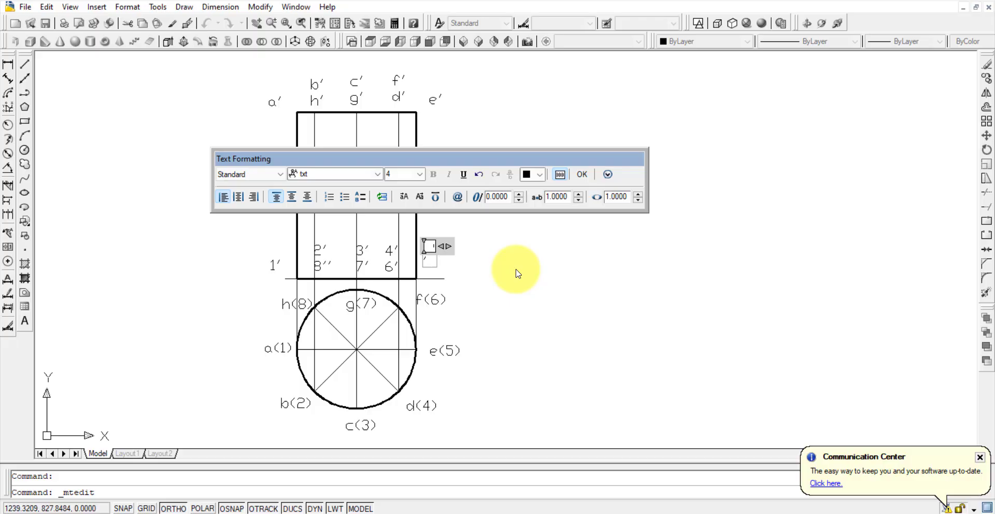
{"action": "type", "text": "5"}
{"action": "left_click", "coordinate": [489, 266]}
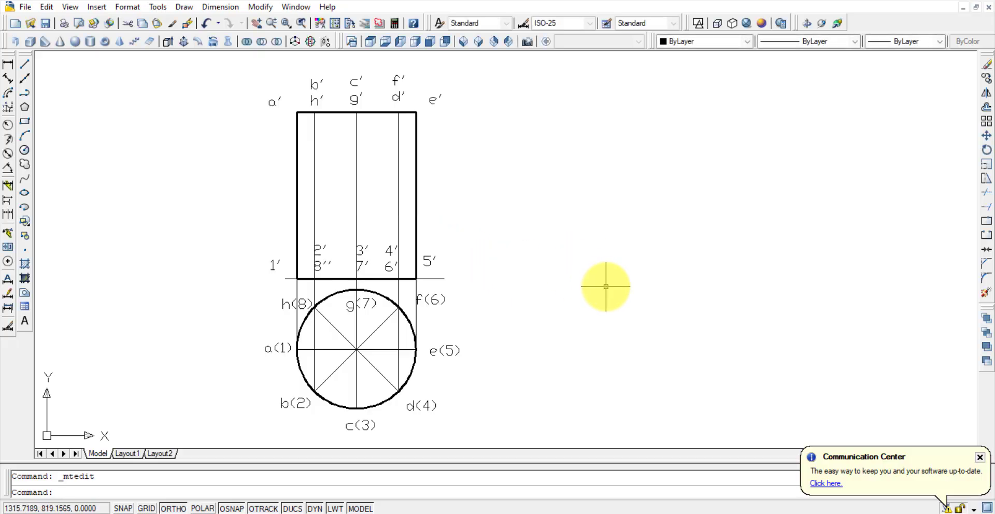
Consult the section plane condition in the Word problem statement, and draw a 100 mm horizontal line from the base line's right end in AutoCAD.
{"action": "left_click", "coordinate": [604, 508]}
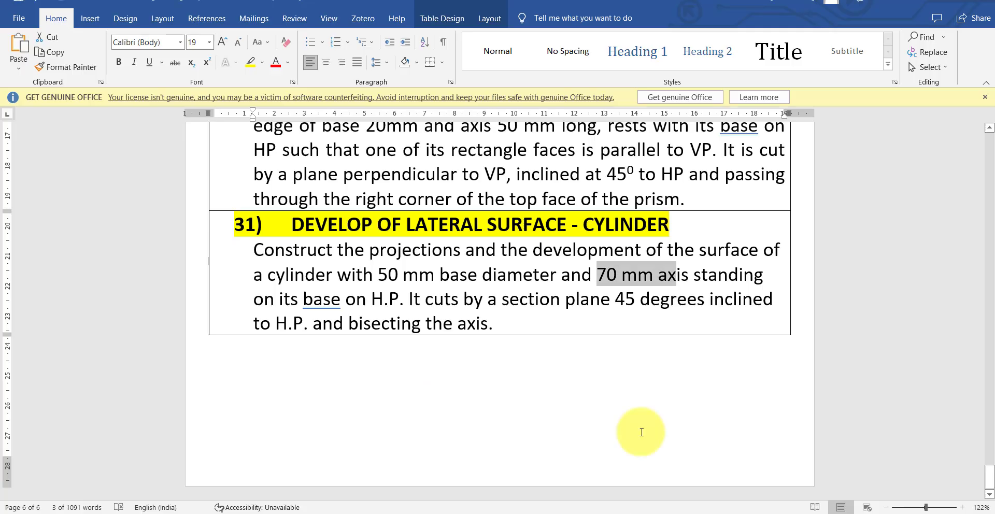
{"action": "left_click_drag", "start_coordinate": [408, 300], "coordinate": [566, 356]}
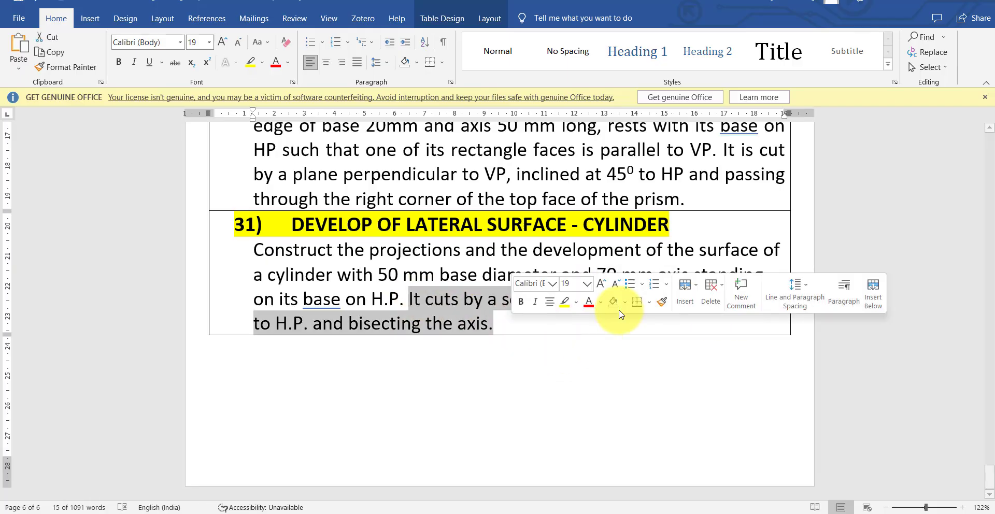
{"action": "key", "text": "Right"}
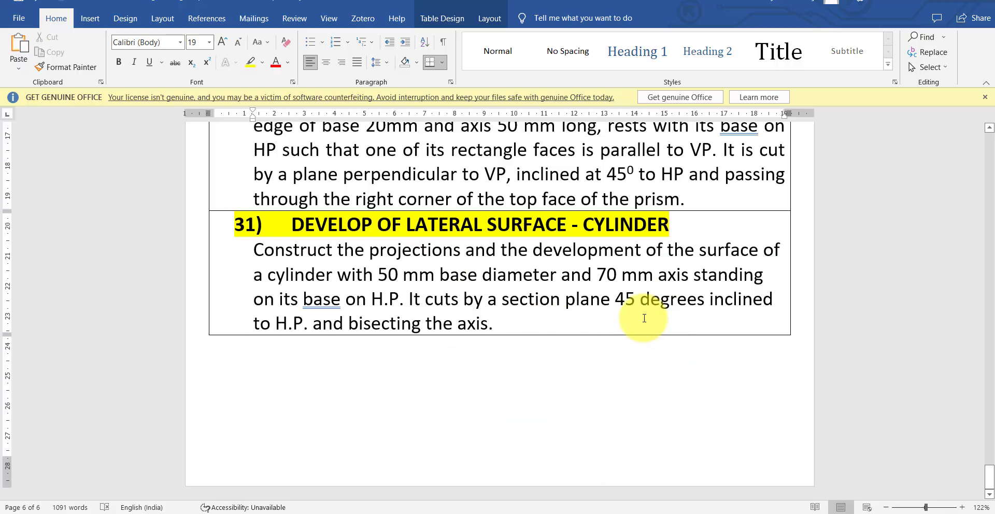
{"action": "left_click", "coordinate": [590, 511]}
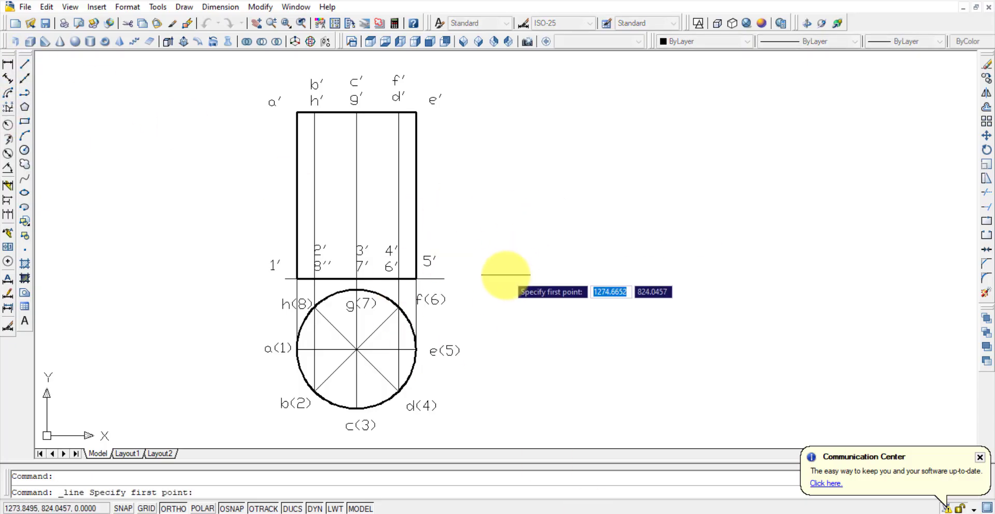
{"action": "left_click", "coordinate": [443, 279]}
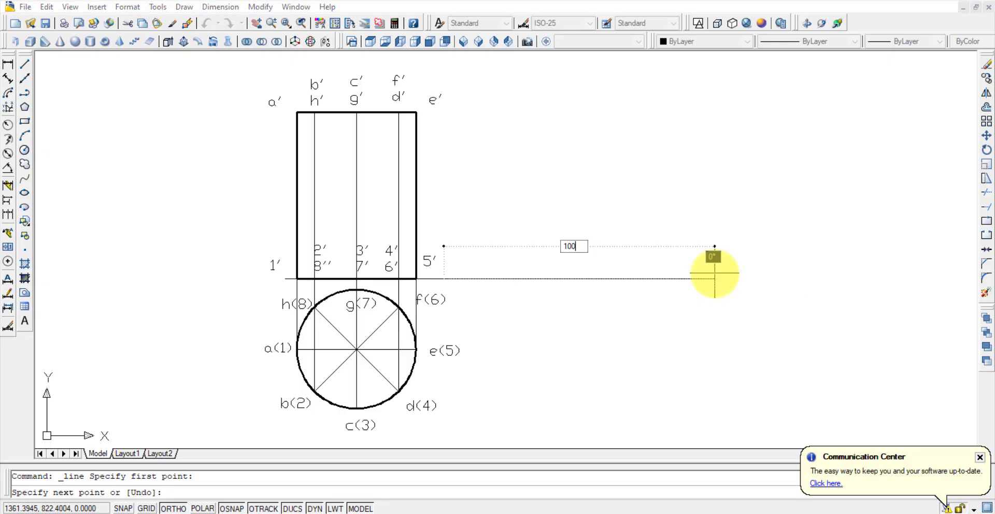
{"action": "key", "text": "Return"}
{"action": "key", "text": "Escape"}
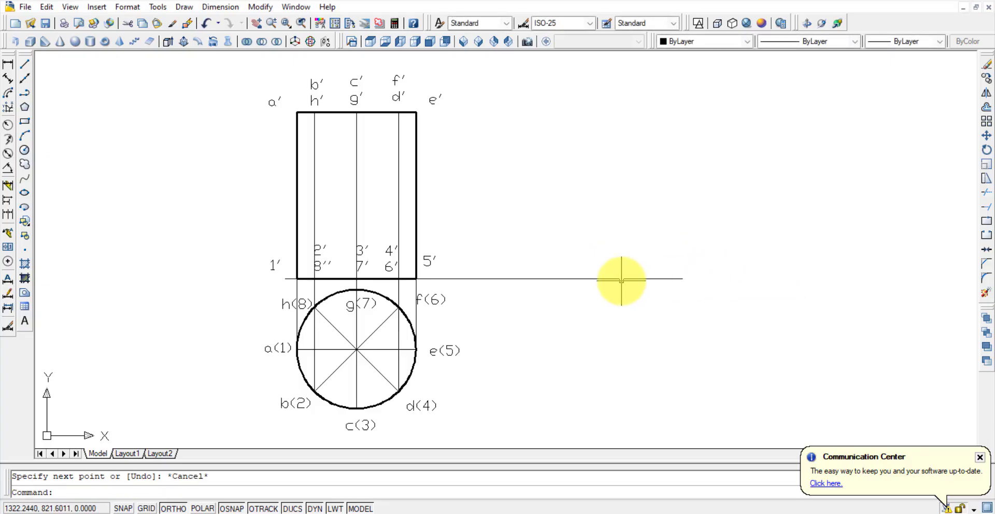
Rotate the new horizontal line by 45 degrees about its left endpoint.
{"action": "left_click", "coordinate": [617, 278]}
{"action": "left_click", "coordinate": [986, 150]}
{"action": "left_click", "coordinate": [444, 277]}
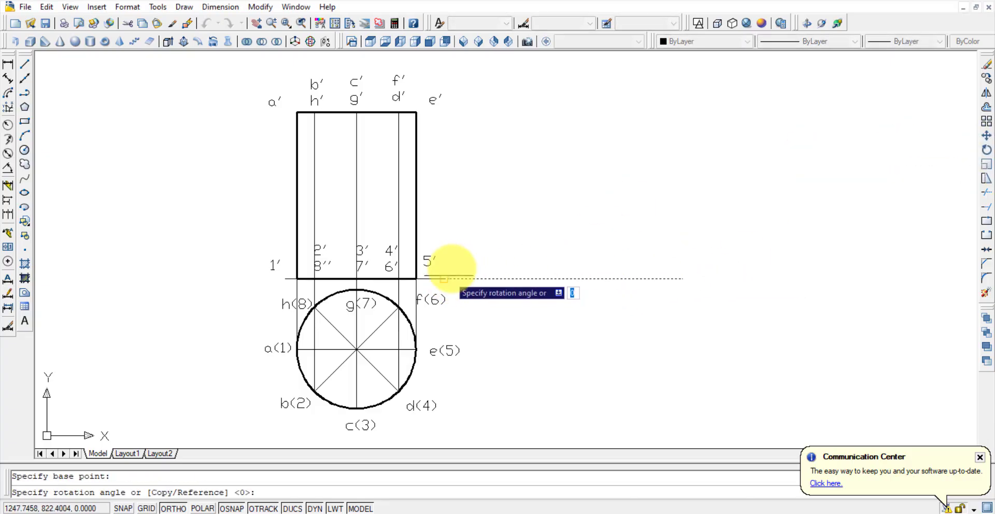
{"action": "type", "text": "45"}
{"action": "key", "text": "Return"}
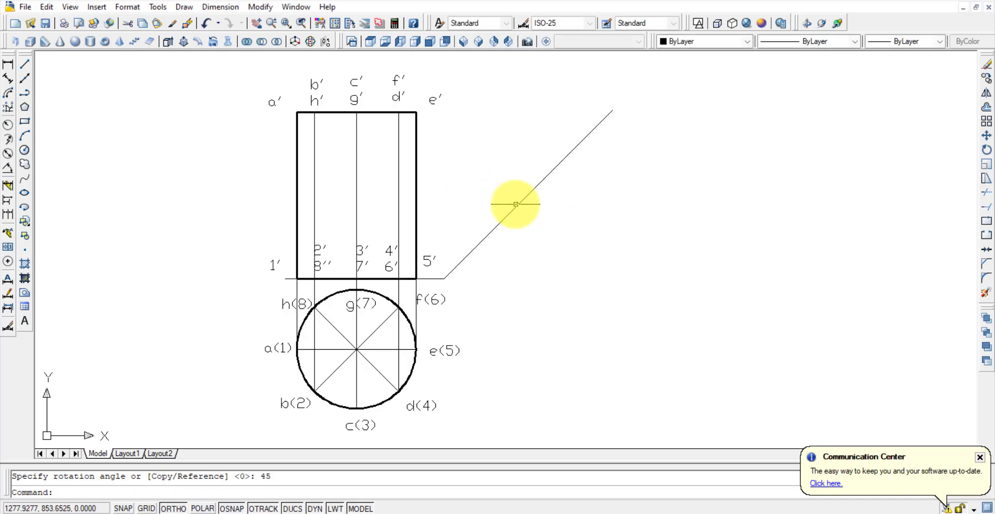
Check the axis-bisecting condition in the Word problem, and move the 45-degree line by its midpoint onto the midpoint of the front view's centre line.
{"action": "left_click", "coordinate": [515, 208]}
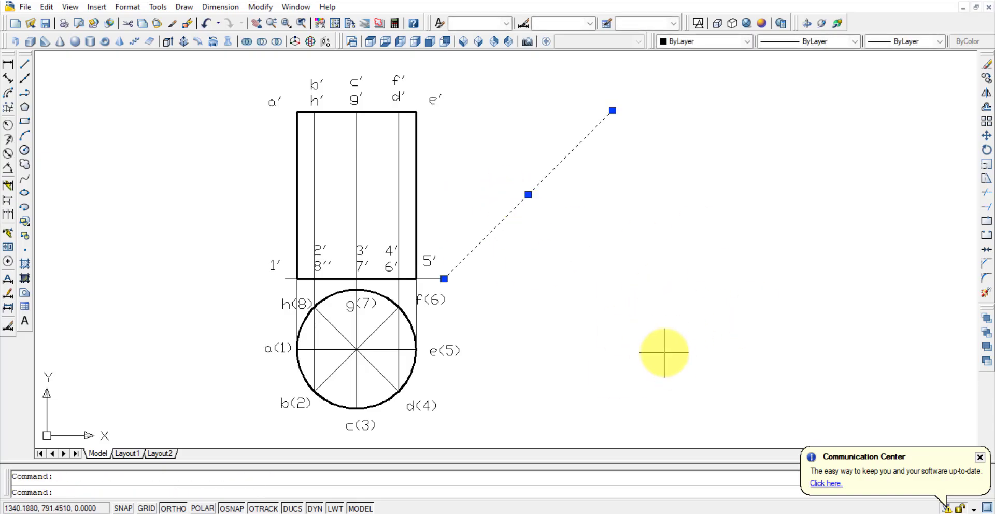
{"action": "left_click", "coordinate": [616, 511]}
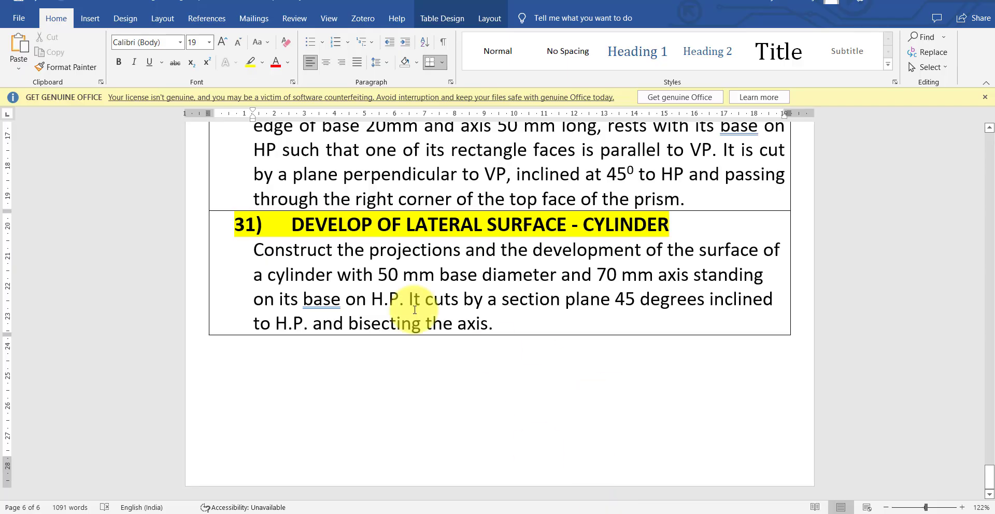
{"action": "left_click_drag", "start_coordinate": [566, 300], "coordinate": [772, 300]}
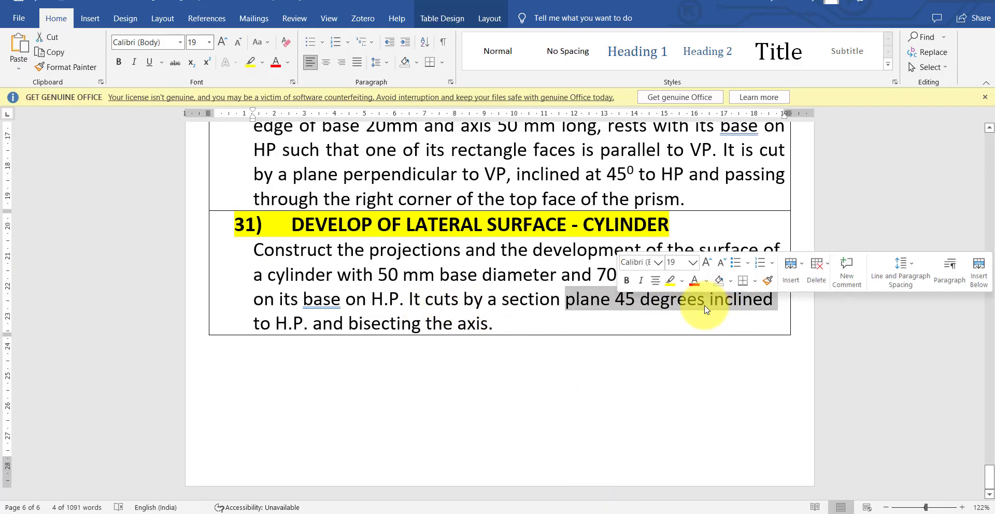
{"action": "left_click", "coordinate": [288, 323]}
{"action": "left_click_drag", "start_coordinate": [314, 324], "coordinate": [497, 364]}
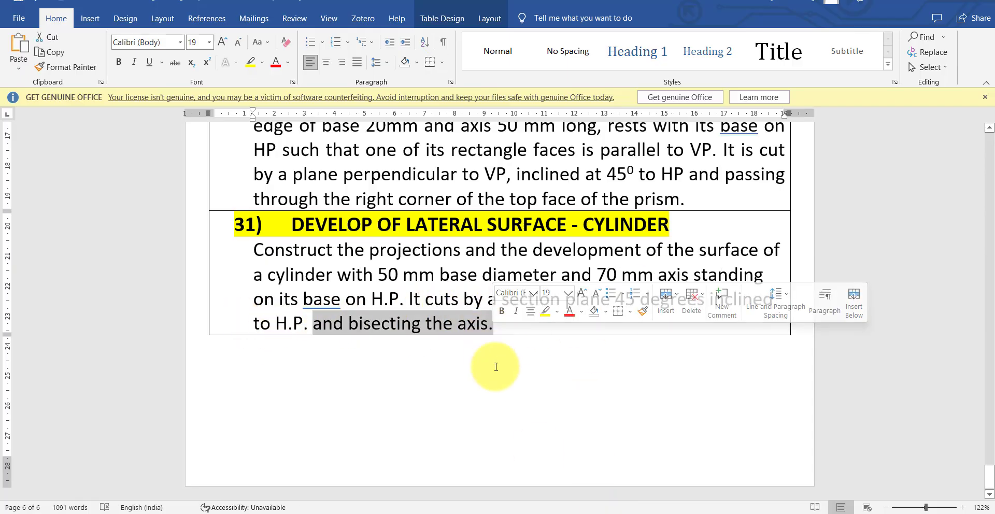
{"action": "key", "text": "alt+Tab"}
{"action": "left_click", "coordinate": [527, 194]}
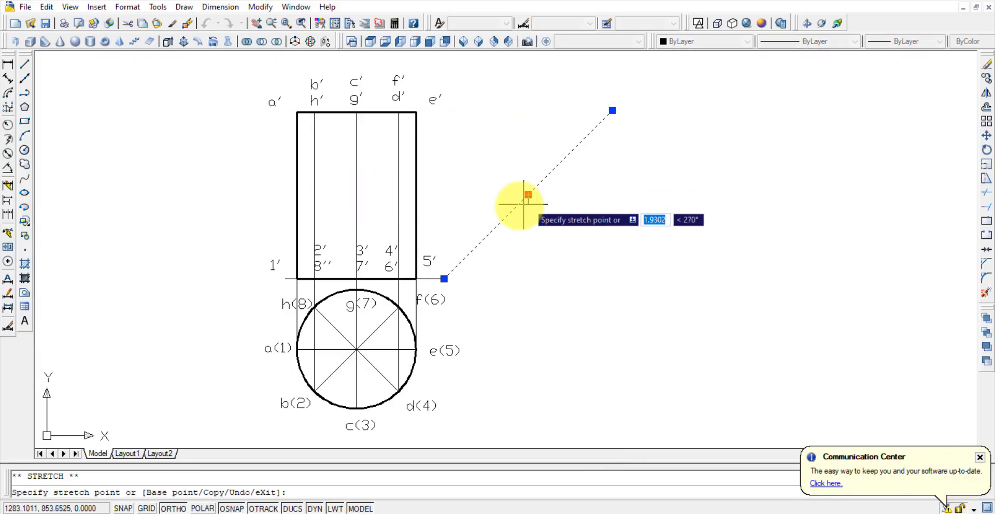
{"action": "left_click", "coordinate": [355, 196]}
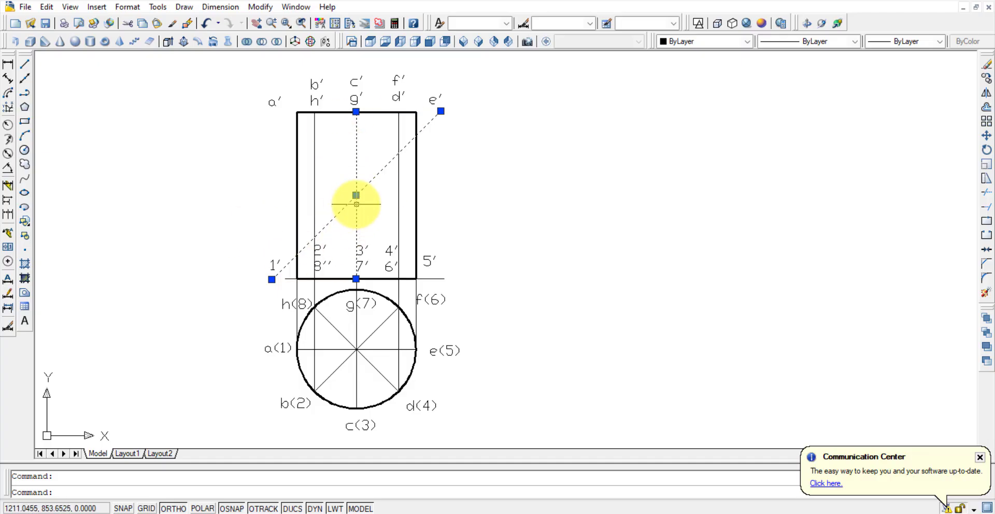
{"action": "key", "text": "Escape"}
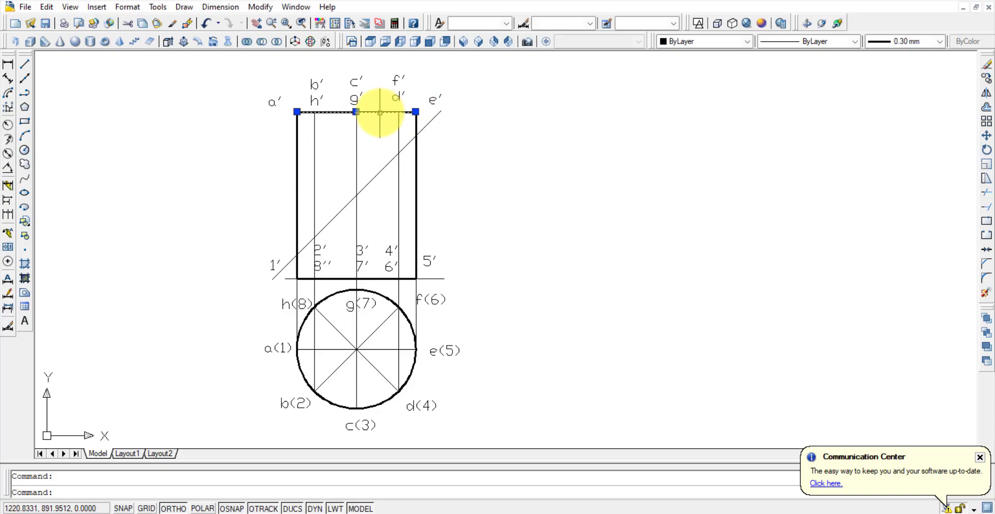
Set the lineweight of the front view's top edge and left edge to ByLayer.
{"action": "left_click", "coordinate": [297, 164]}
{"action": "left_click", "coordinate": [904, 41]}
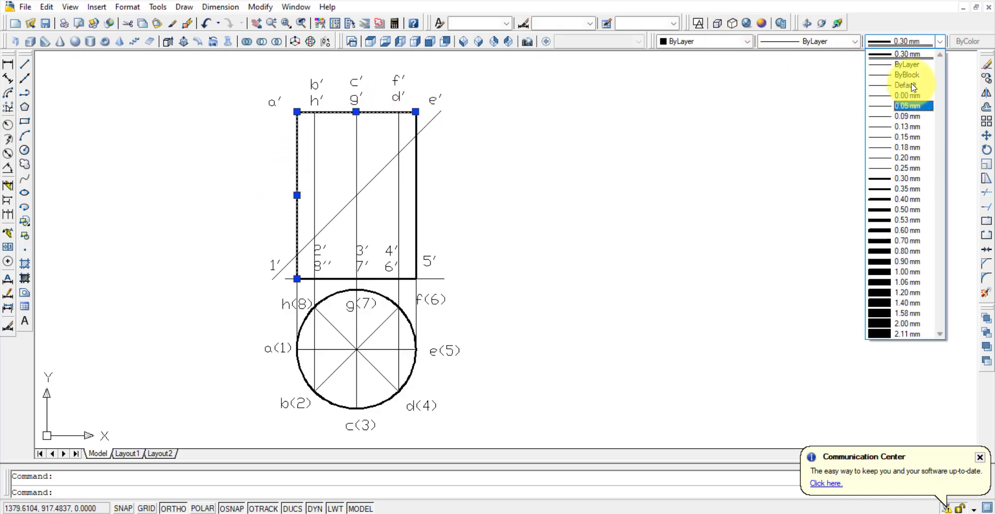
{"action": "left_click", "coordinate": [907, 64]}
{"action": "key", "text": "Escape"}
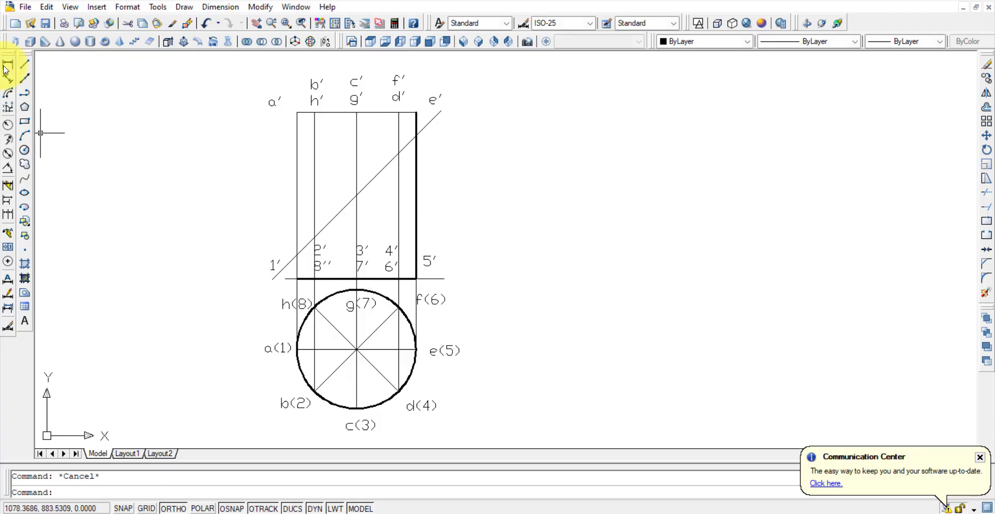
Draw the cut outline from the bottom-left corner up to the section line, along it to the right edge, and down to the base.
{"action": "left_click", "coordinate": [24, 63]}
{"action": "left_click", "coordinate": [298, 258]}
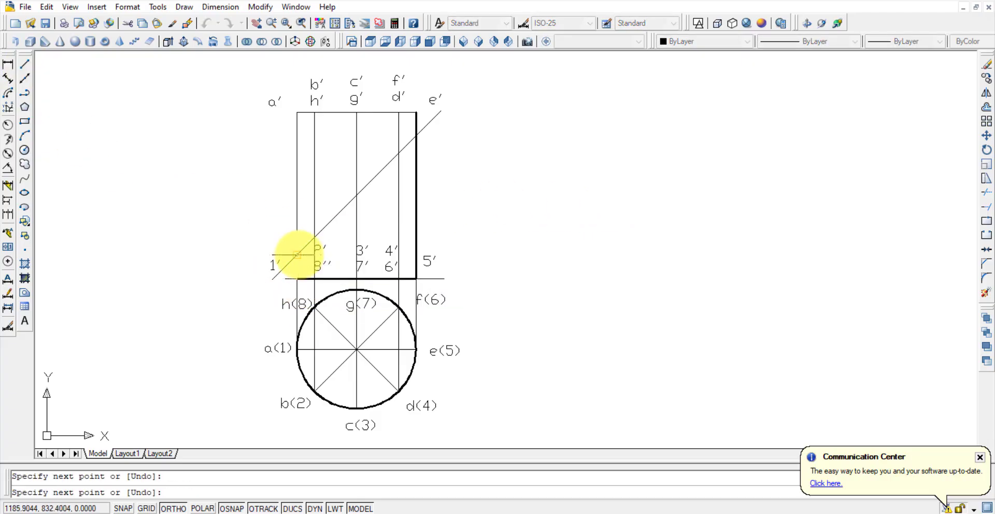
{"action": "left_click", "coordinate": [413, 129]}
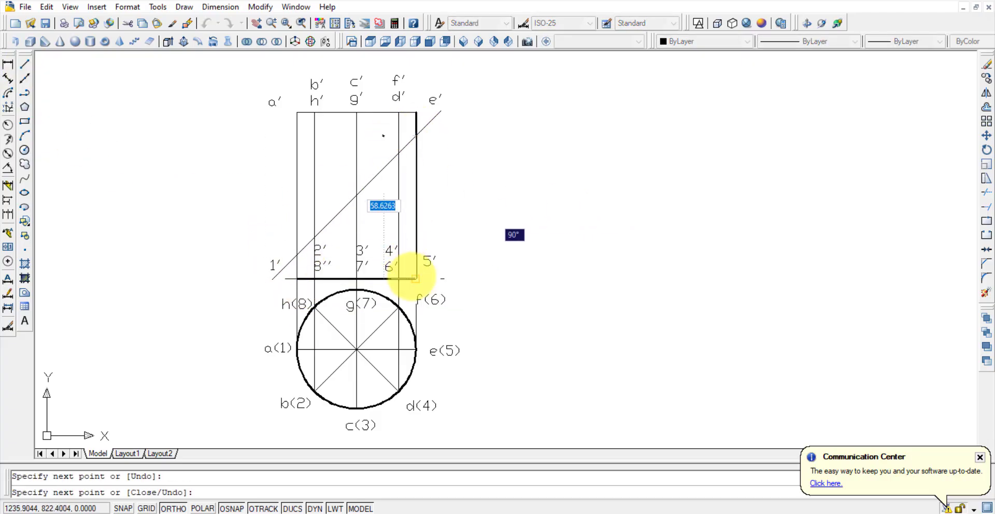
{"action": "key", "text": "Escape"}
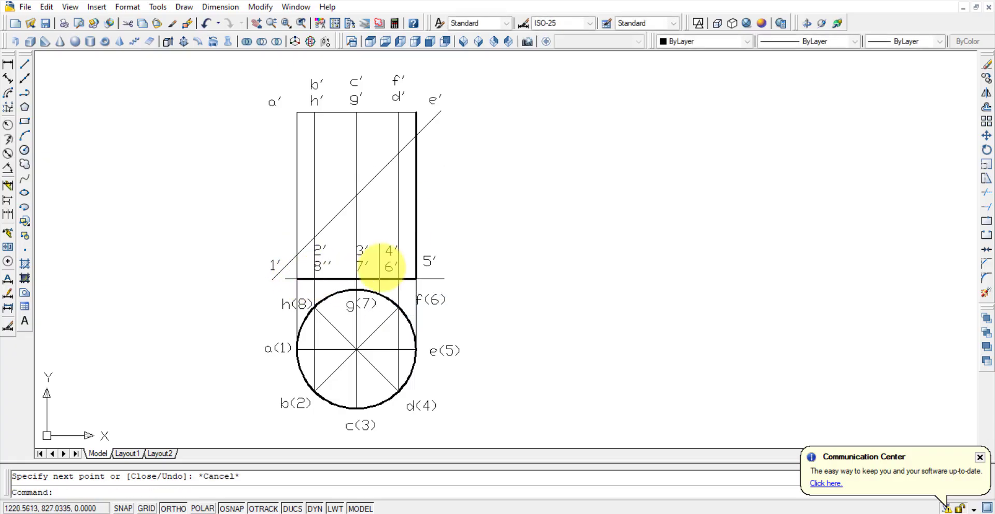
Set the lineweight of the front view's full-height right edge to ByLayer.
{"action": "left_click", "coordinate": [417, 125]}
{"action": "left_click", "coordinate": [906, 41]}
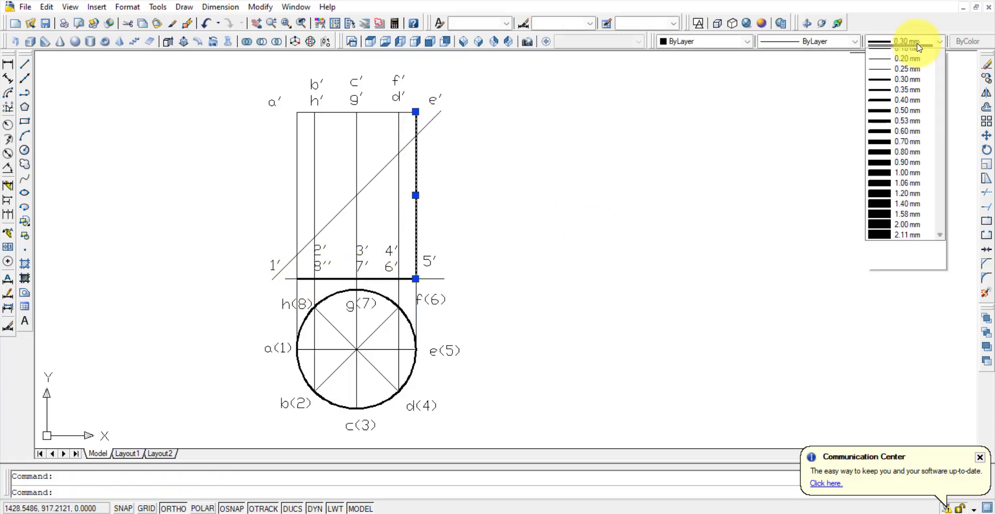
{"action": "left_click", "coordinate": [909, 60]}
{"action": "key", "text": "Escape"}
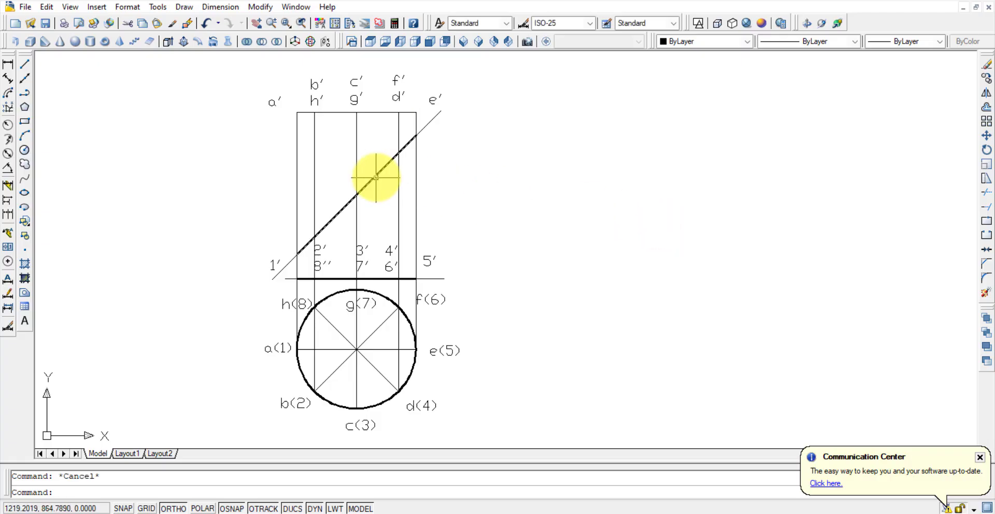
Set the retained outline below the section plane, including the cut line, sides and base, to 0.30 mm lineweight.
{"action": "left_click", "coordinate": [372, 179]}
{"action": "left_click", "coordinate": [304, 278]}
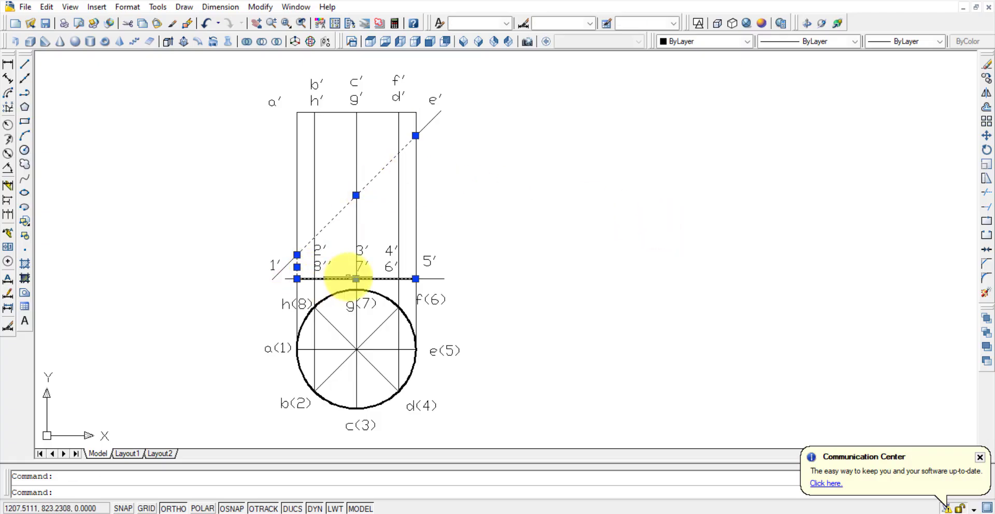
{"action": "left_click", "coordinate": [416, 222]}
{"action": "left_click", "coordinate": [904, 41]}
{"action": "left_click", "coordinate": [899, 55]}
{"action": "key", "text": "Escape"}
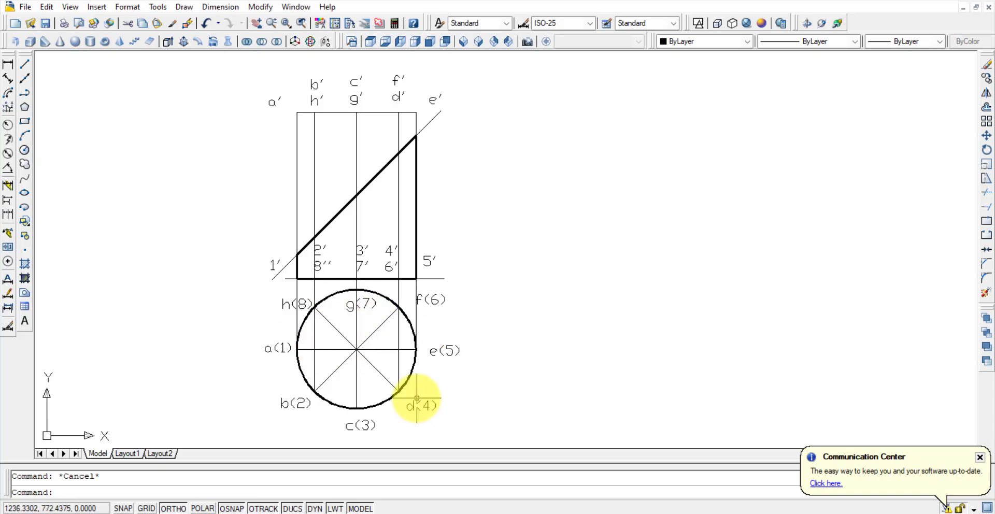
Hatch all the sectors of the top view circle with the predefined ANSI31 pattern.
{"action": "key", "text": "Return"}
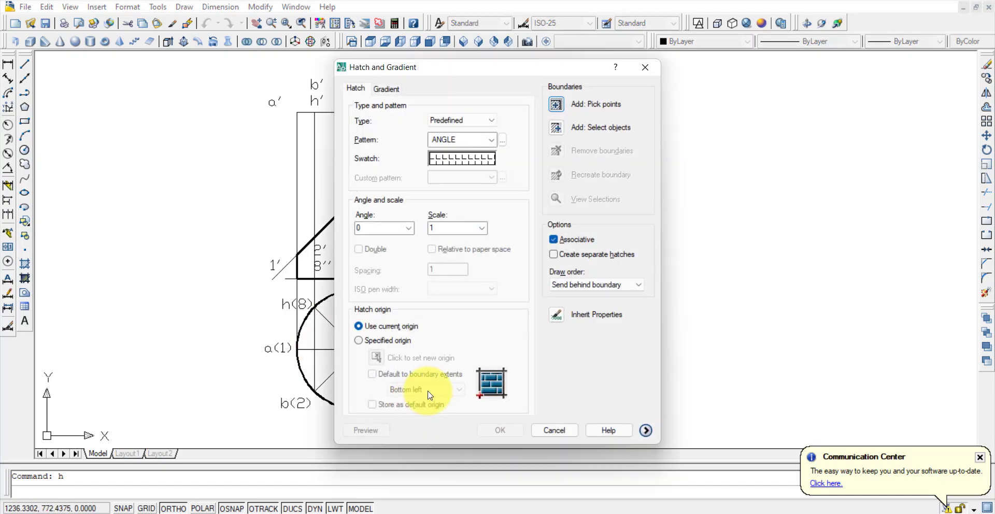
{"action": "left_click", "coordinate": [558, 115]}
{"action": "left_click", "coordinate": [402, 354]}
{"action": "left_click", "coordinate": [388, 353]}
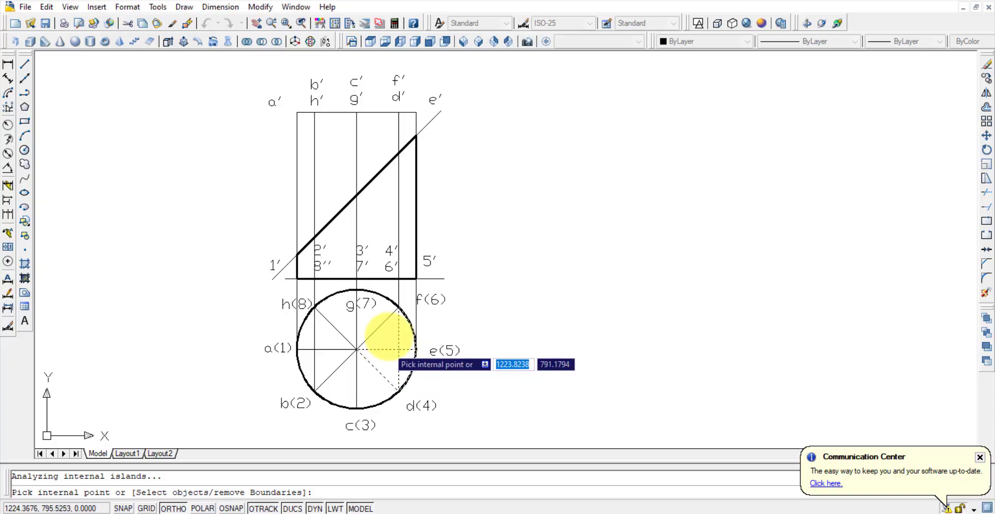
{"action": "left_click", "coordinate": [355, 318]}
{"action": "left_click", "coordinate": [328, 311]}
{"action": "left_click", "coordinate": [290, 340]}
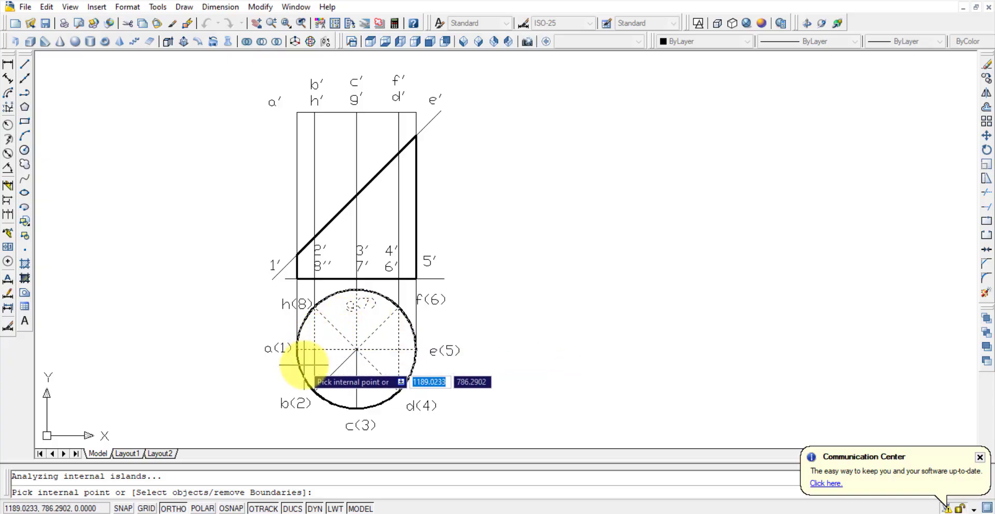
{"action": "key", "text": "Return"}
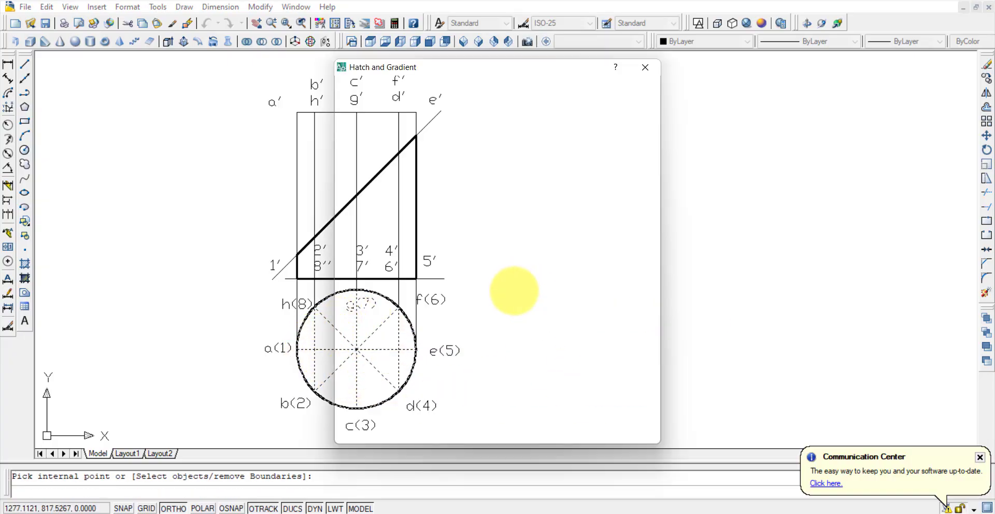
{"action": "left_click", "coordinate": [473, 145]}
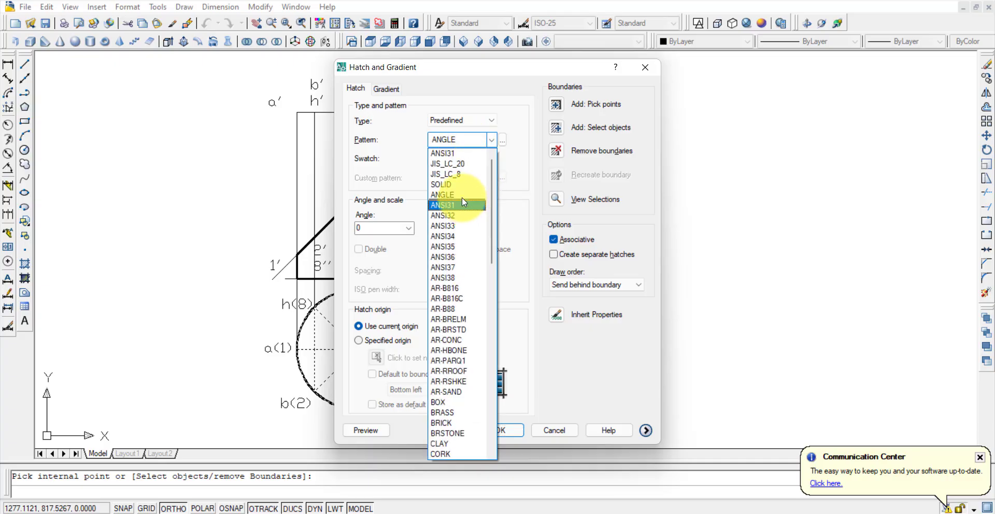
{"action": "left_click", "coordinate": [457, 154]}
{"action": "left_click", "coordinate": [505, 429]}
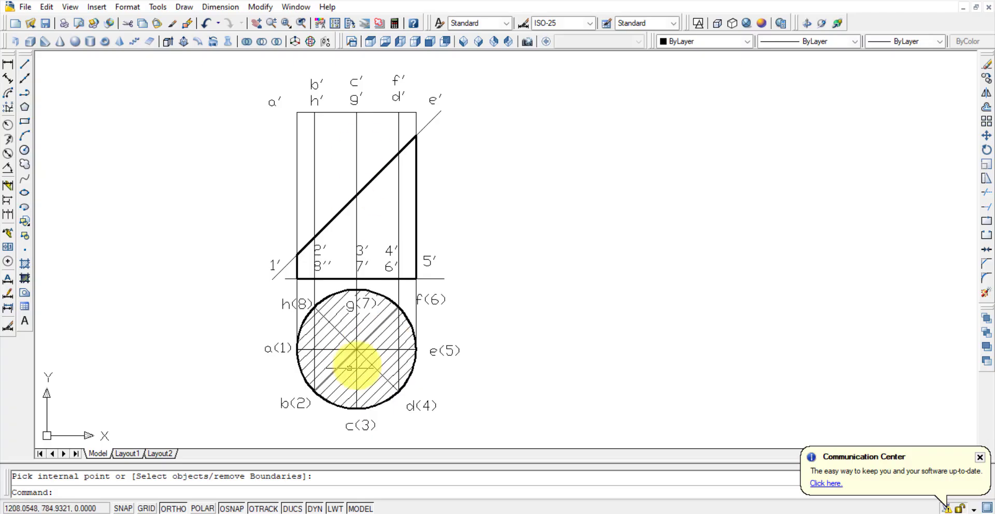
Review the cylinder lateral surface development exercise in the Word document and return to the AutoCAD drawing.
{"action": "mouse_move", "coordinate": [696, 339]}
{"action": "middle_mouse_down"}
{"action": "mouse_move", "coordinate": [615, 323]}
{"action": "mouse_move", "coordinate": [569, 334]}
{"action": "middle_mouse_up"}
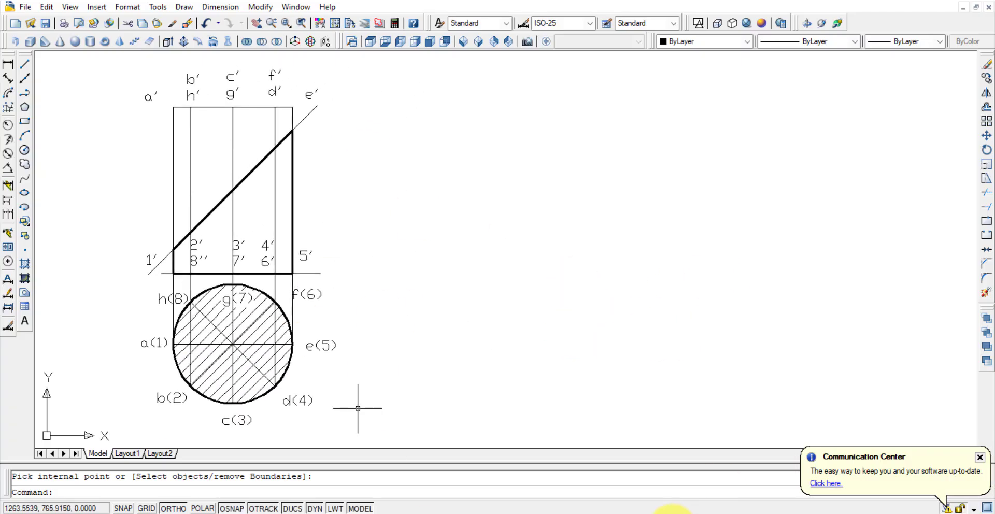
{"action": "left_click", "coordinate": [622, 513]}
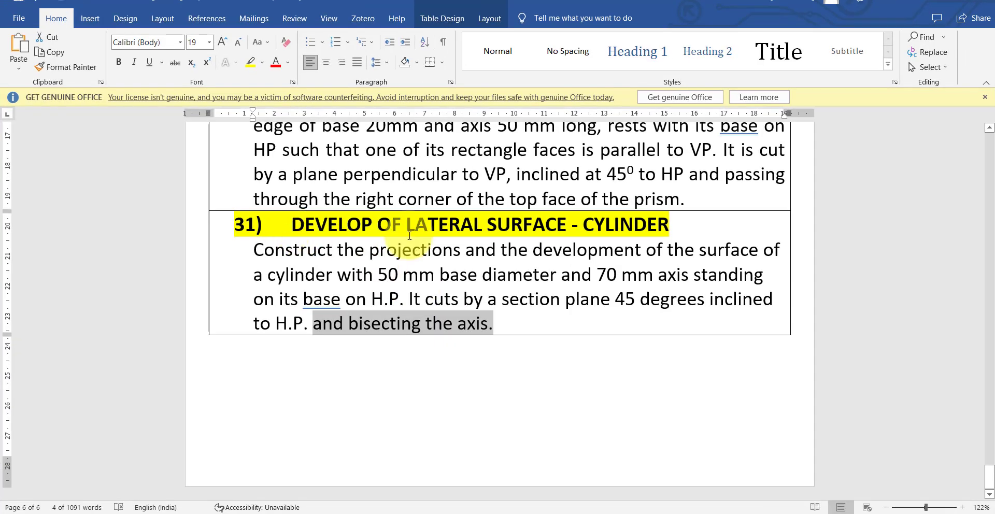
{"action": "left_click", "coordinate": [597, 510]}
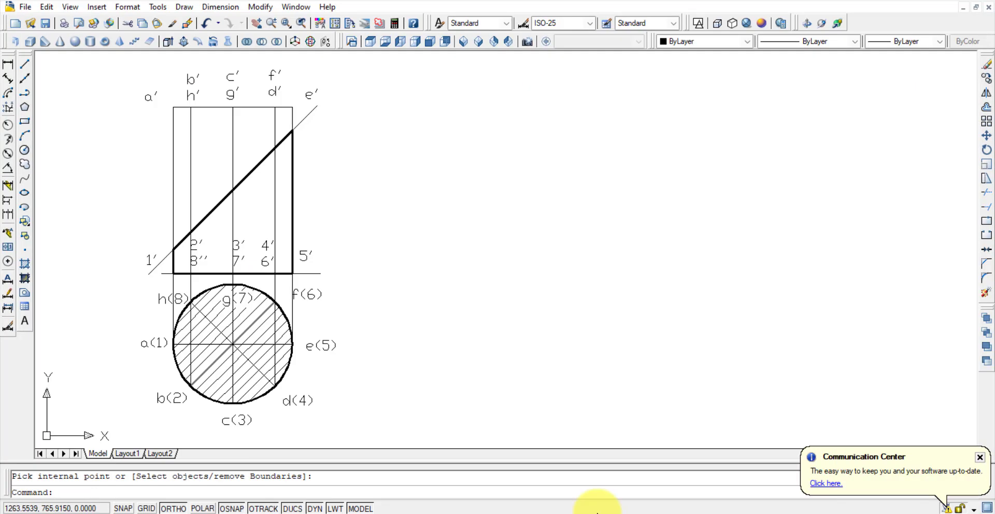
{"action": "left_click", "coordinate": [24, 64]}
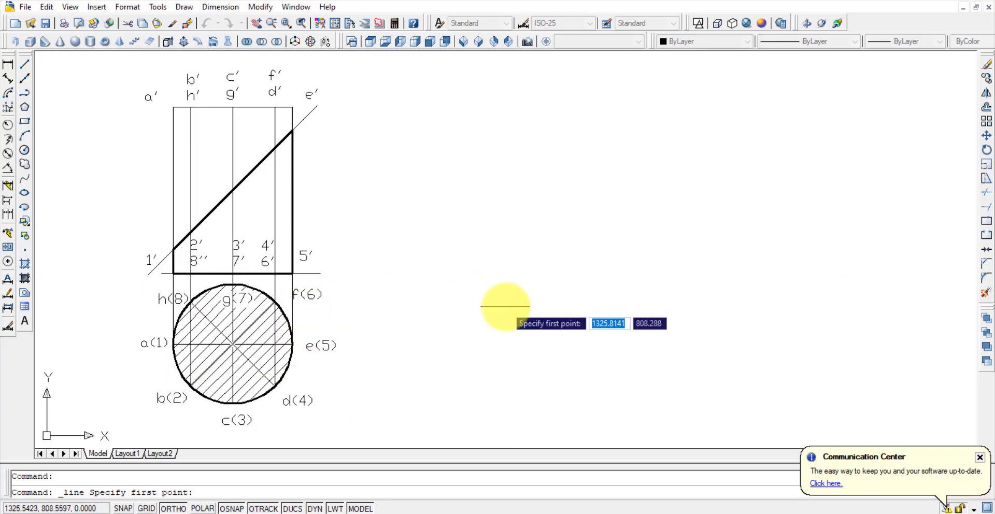
{"action": "left_click", "coordinate": [439, 287]}
{"action": "left_click", "coordinate": [810, 285]}
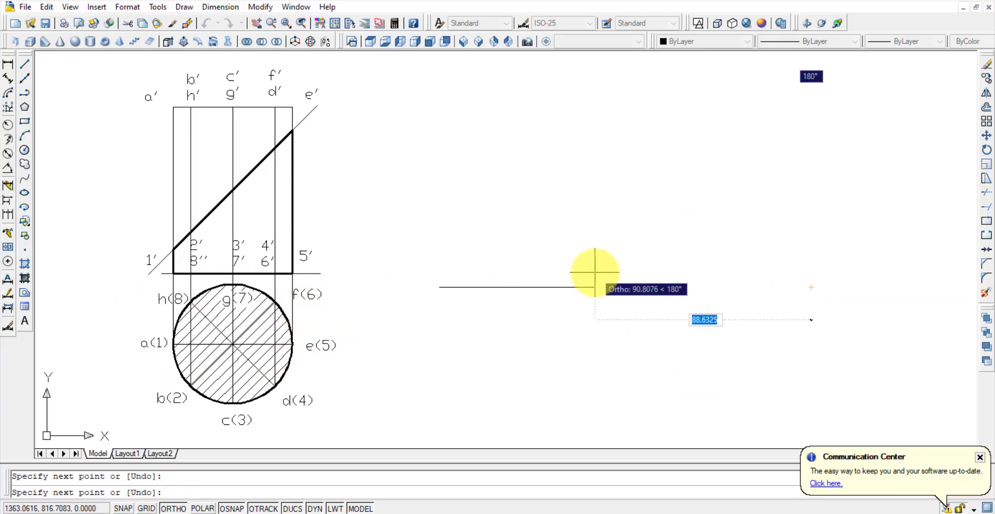
{"action": "key", "text": "Escape"}
{"action": "left_click", "coordinate": [566, 238]}
{"action": "key", "text": "Delete"}
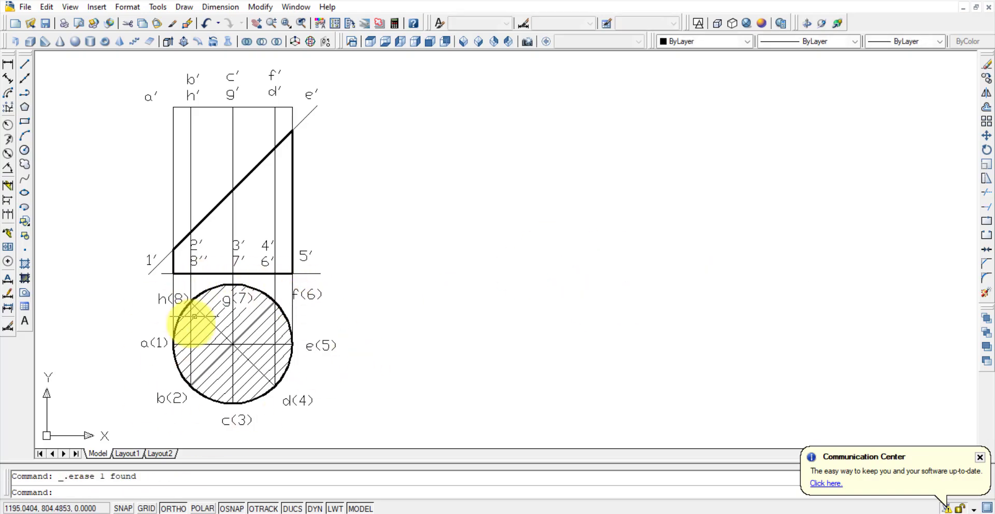
Draw a 157 mm wide, 70 mm high development rectangle beside the front view, with its base level with the front view's base.
{"action": "key", "text": "alt+Tab"}
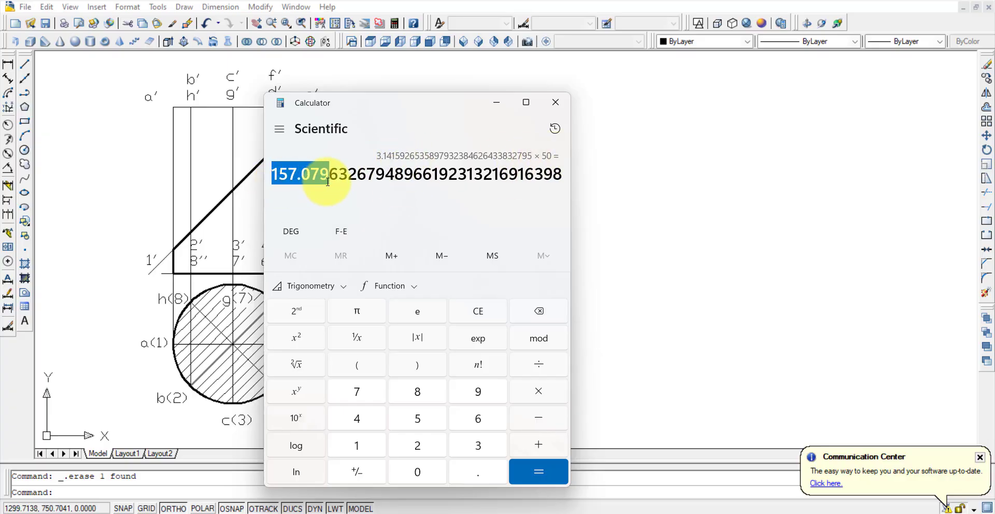
{"action": "left_click", "coordinate": [651, 363]}
{"action": "left_click", "coordinate": [24, 64]}
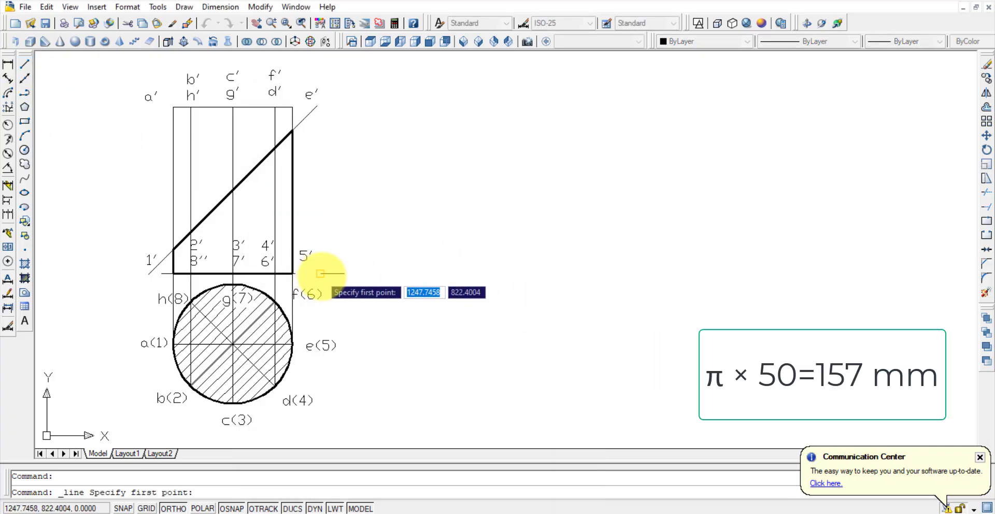
{"action": "left_click", "coordinate": [417, 273]}
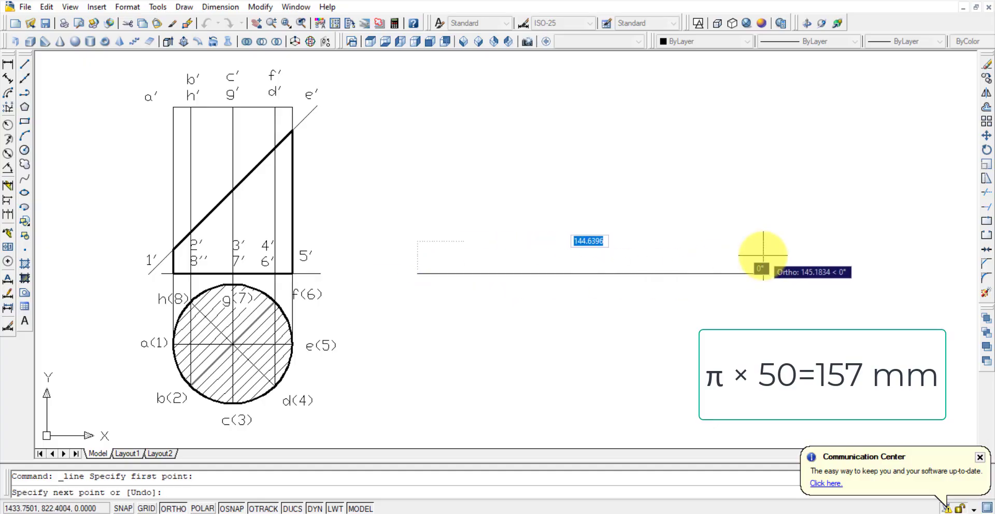
{"action": "type", "text": "157"}
{"action": "key", "text": "Return"}
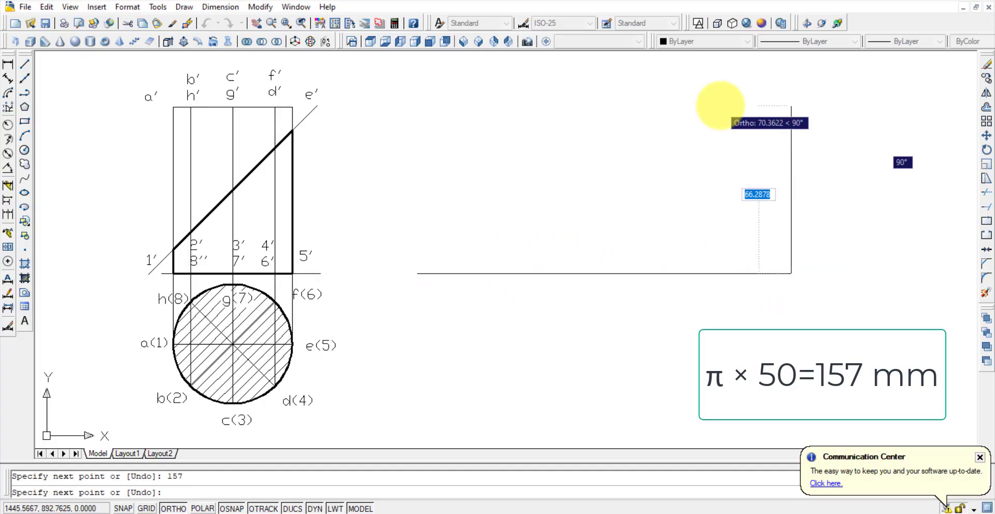
{"action": "type", "text": "70"}
{"action": "key", "text": "Return"}
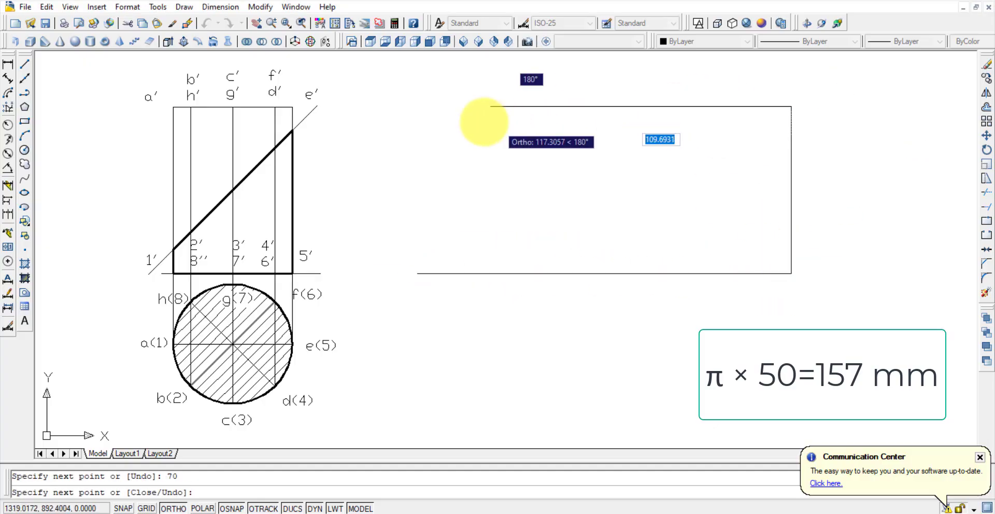
{"action": "type", "text": "157"}
{"action": "key", "text": "Return"}
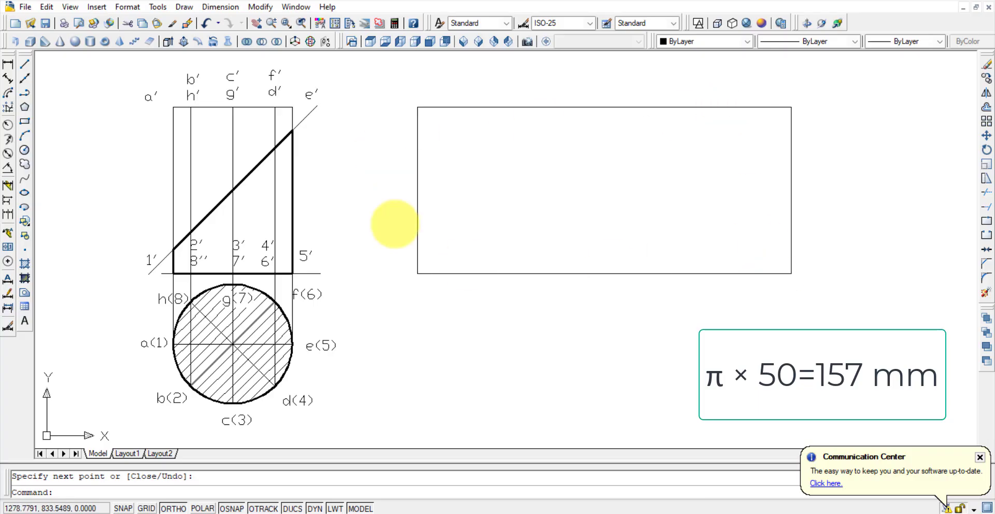
Divide the base line of the development rectangle into 8 equal segments.
{"action": "middle_click_drag", "start_coordinate": [727, 267], "coordinate": [733, 291]}
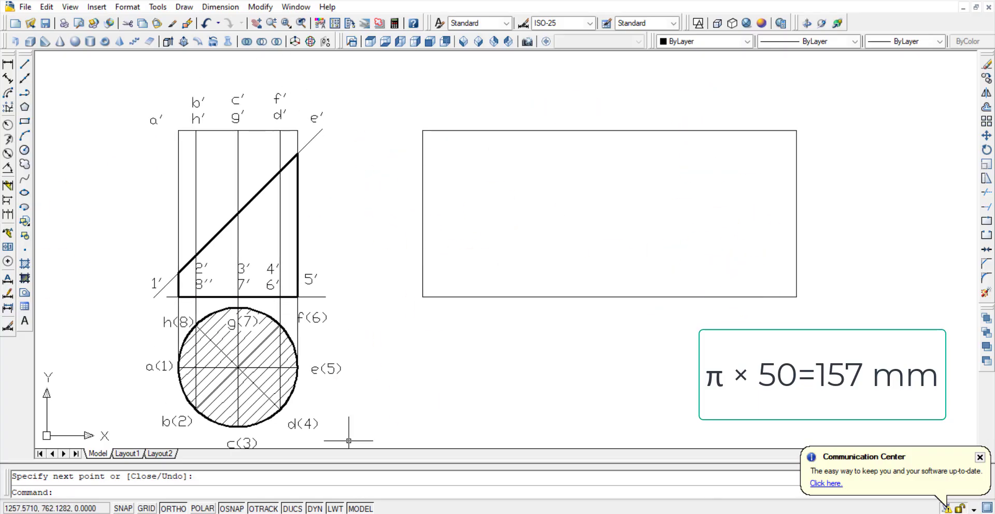
{"action": "left_click", "coordinate": [526, 296]}
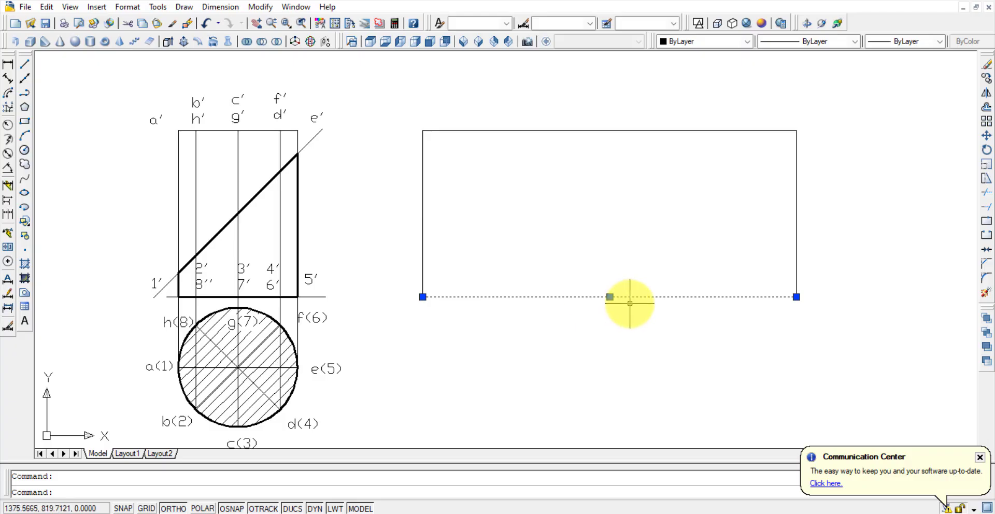
{"action": "key", "text": "Escape"}
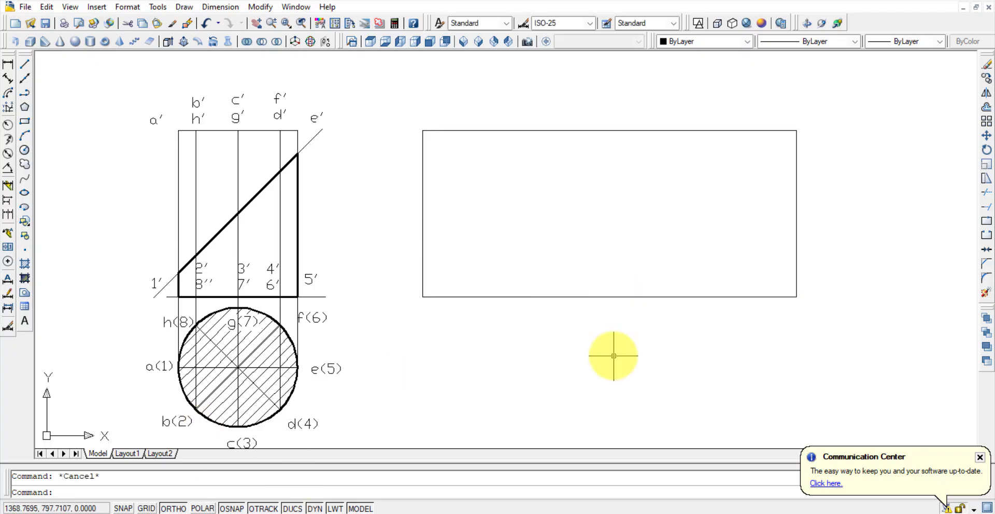
{"action": "type", "text": "div"}
{"action": "key", "text": "Return"}
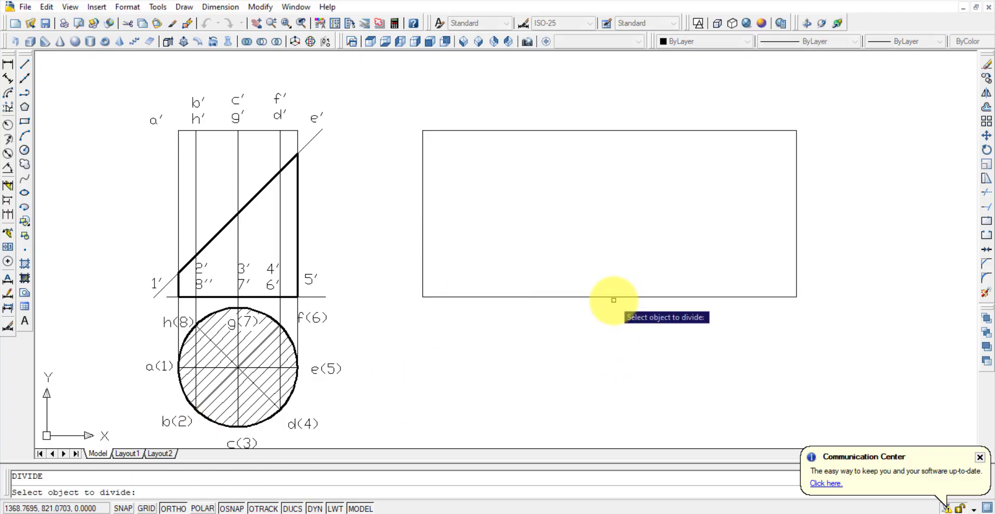
{"action": "left_click", "coordinate": [610, 296]}
{"action": "type", "text": "8"}
{"action": "key", "text": "Return"}
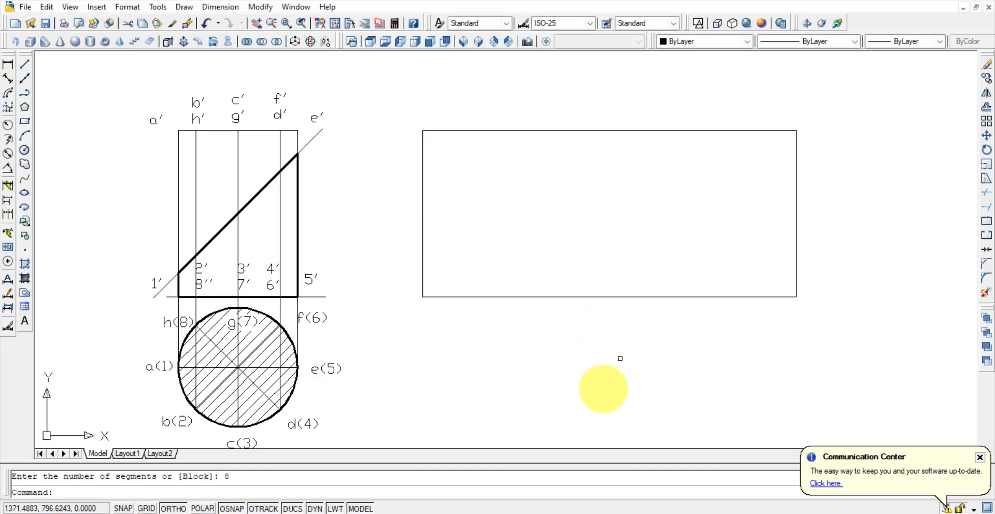
Set the point style to a circle with a diagonal cross.
{"action": "left_click", "coordinate": [130, 10]}
{"action": "left_click", "coordinate": [156, 156]}
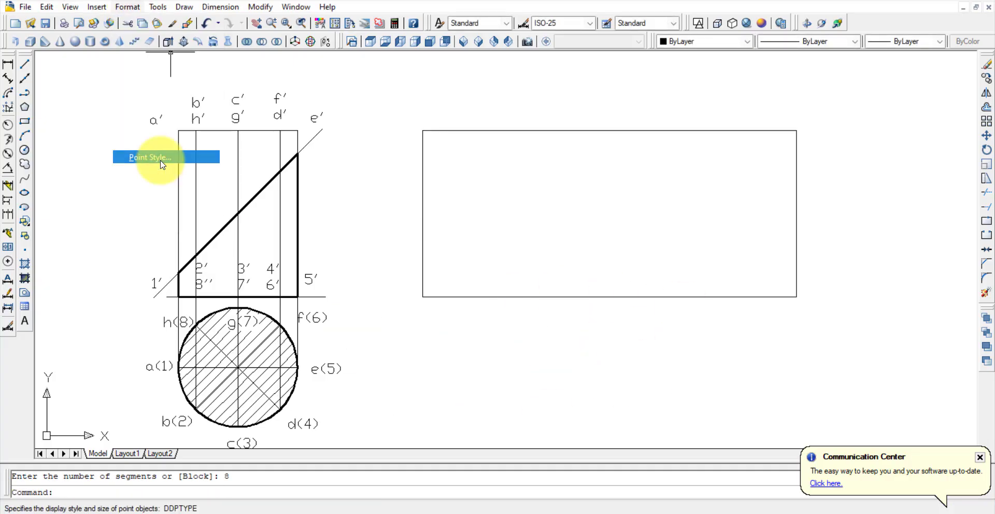
{"action": "left_click", "coordinate": [456, 343]}
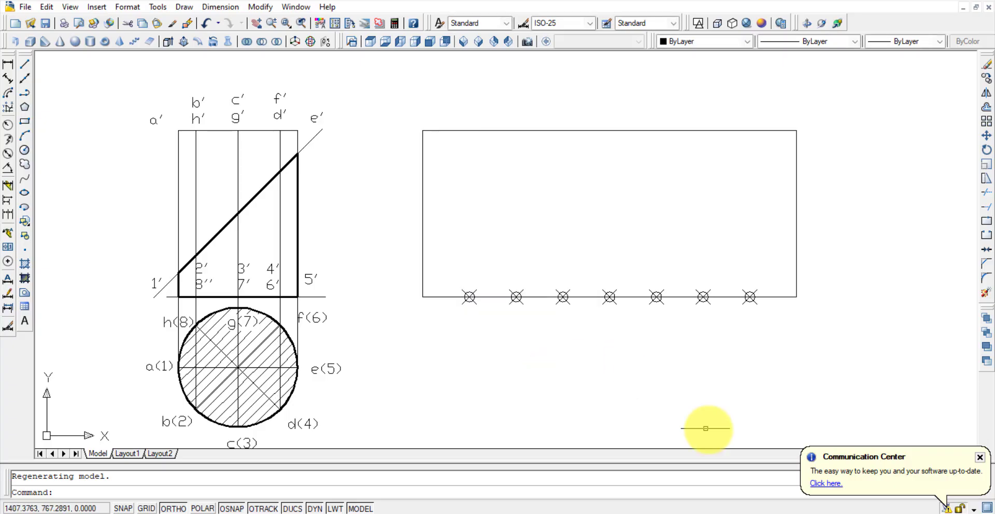
Copy the left edge of the development rectangle to each of the seven division points along its base.
{"action": "left_click", "coordinate": [424, 239]}
{"action": "left_click", "coordinate": [986, 79]}
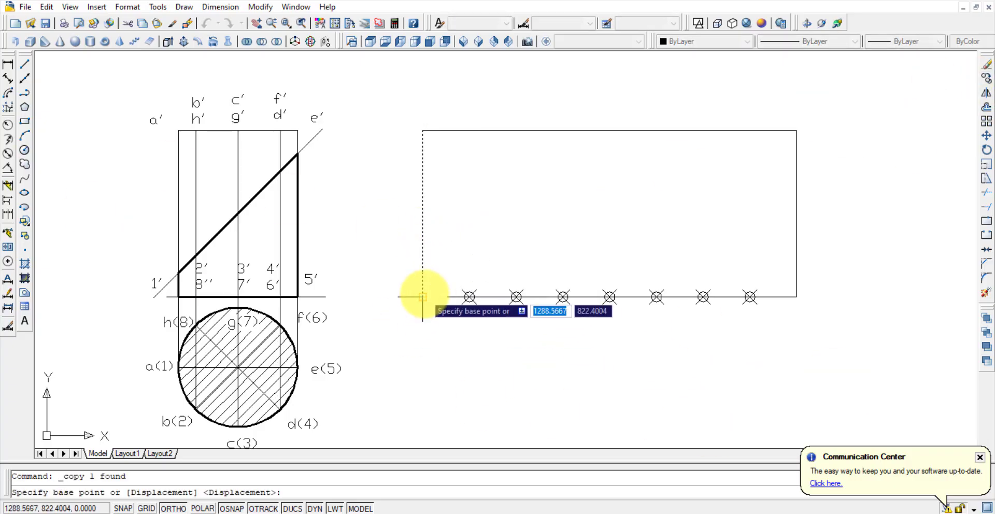
{"action": "left_click", "coordinate": [423, 297]}
{"action": "left_click", "coordinate": [469, 297]}
{"action": "left_click", "coordinate": [516, 297]}
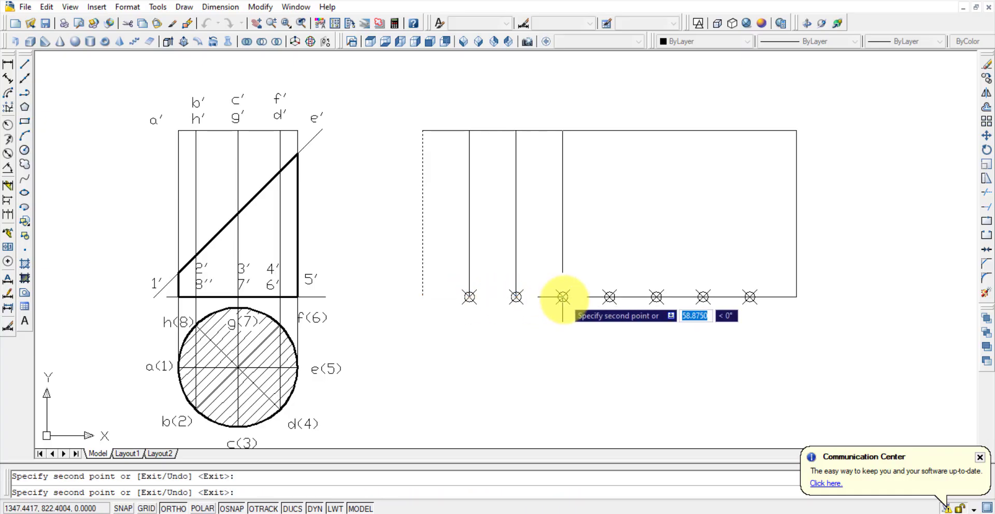
{"action": "left_click", "coordinate": [563, 297]}
{"action": "left_click", "coordinate": [609, 297]}
{"action": "left_click", "coordinate": [656, 297]}
{"action": "left_click", "coordinate": [703, 297]}
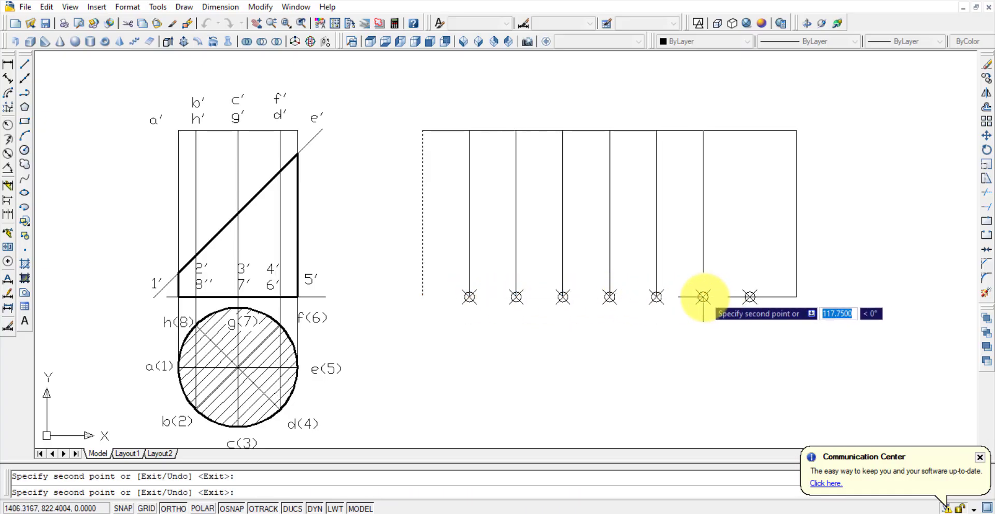
{"action": "left_click", "coordinate": [749, 297]}
{"action": "key", "text": "Escape"}
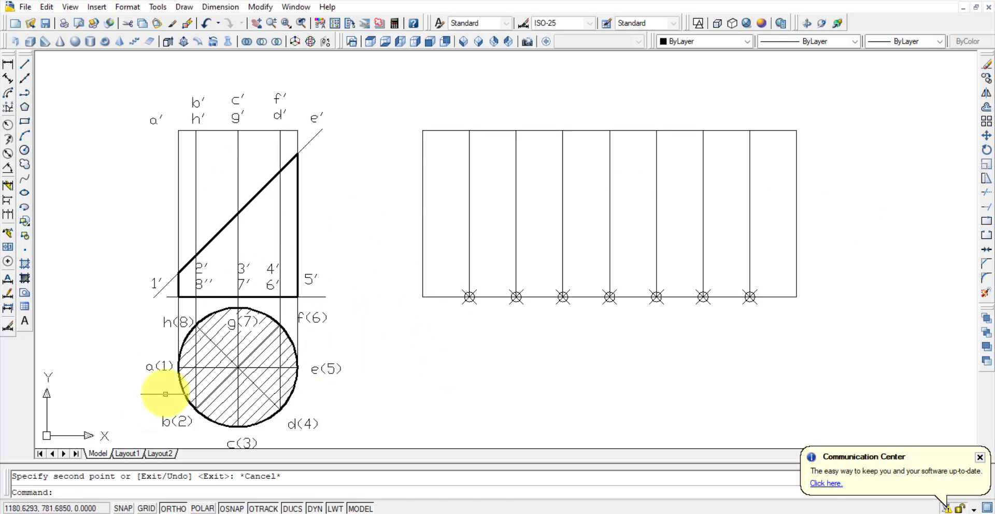
Paste a text label above the upper-left corner of the development rectangle and change its text to A.
{"action": "key", "text": "ctrl+v"}
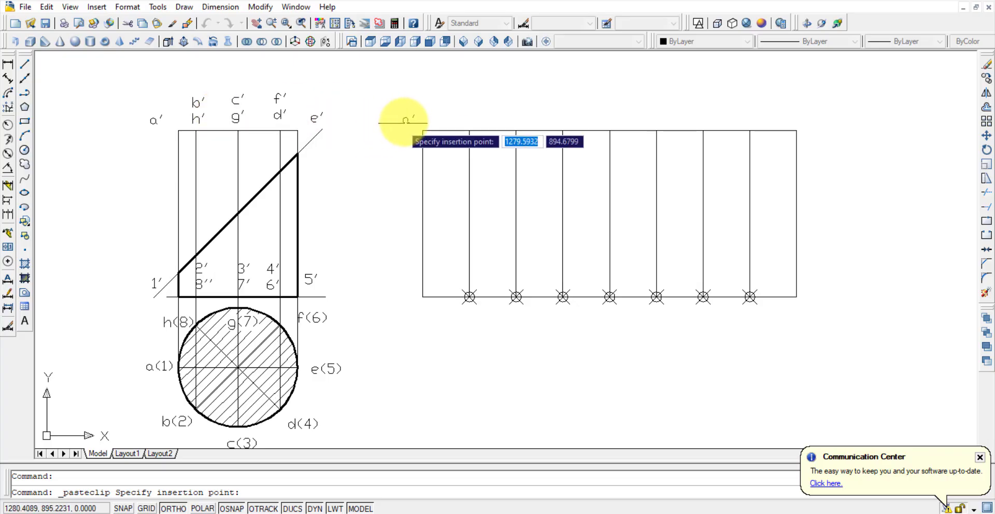
{"action": "left_click", "coordinate": [409, 117]}
{"action": "double_click", "coordinate": [412, 114]}
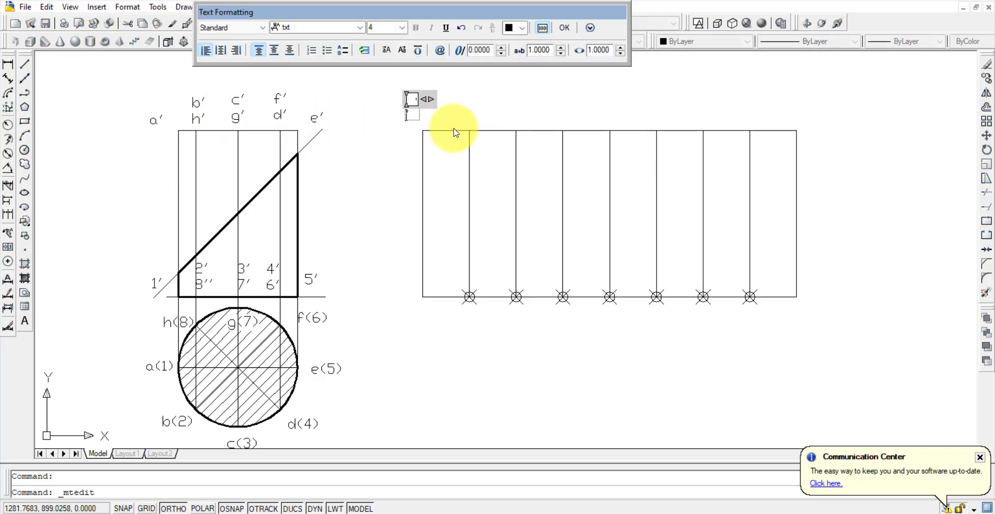
{"action": "left_click", "coordinate": [469, 119]}
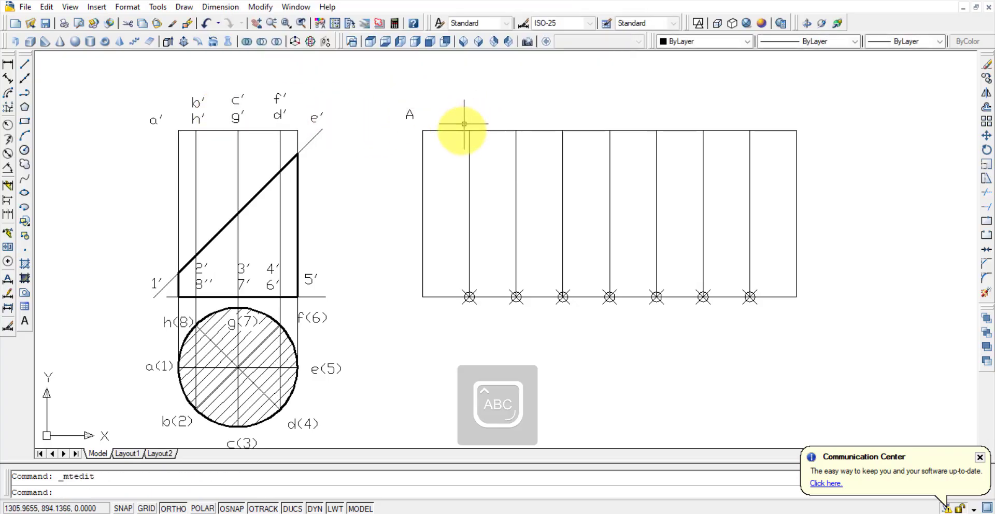
Copy the label A above each of the seven division lines and the right edge of the development rectangle.
{"action": "left_click", "coordinate": [985, 78]}
{"action": "left_click", "coordinate": [410, 115]}
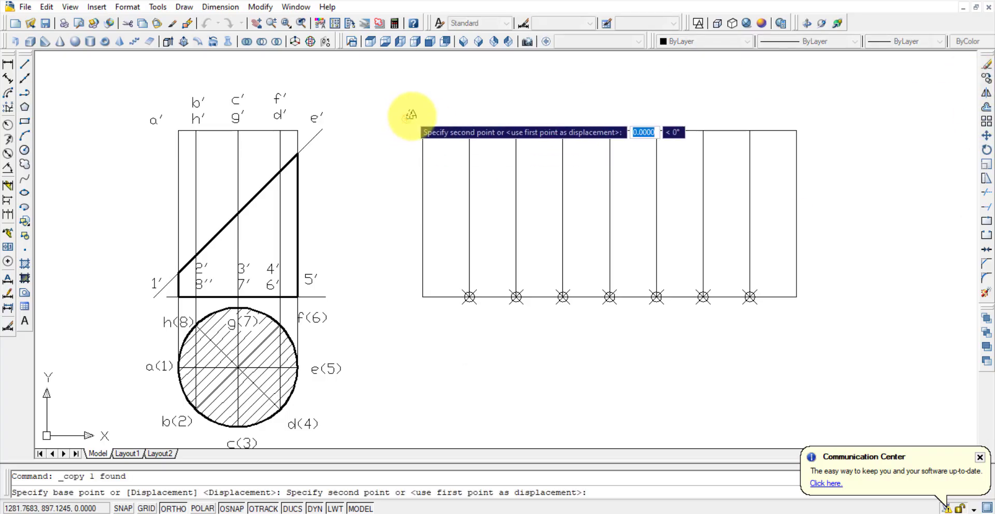
{"action": "left_click", "coordinate": [469, 117]}
{"action": "left_click", "coordinate": [515, 116]}
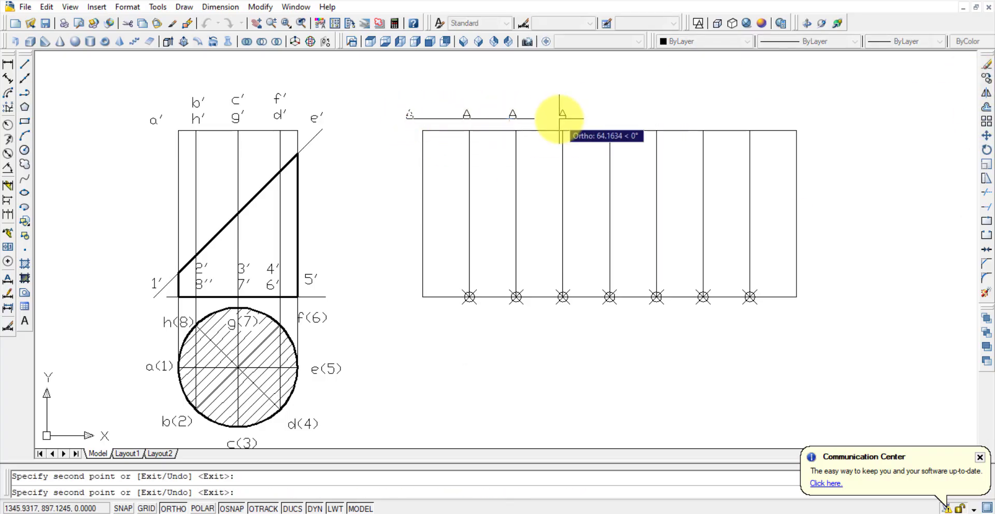
{"action": "left_click", "coordinate": [563, 116]}
{"action": "left_click", "coordinate": [611, 116]}
{"action": "left_click", "coordinate": [654, 116]}
{"action": "left_click", "coordinate": [703, 116]}
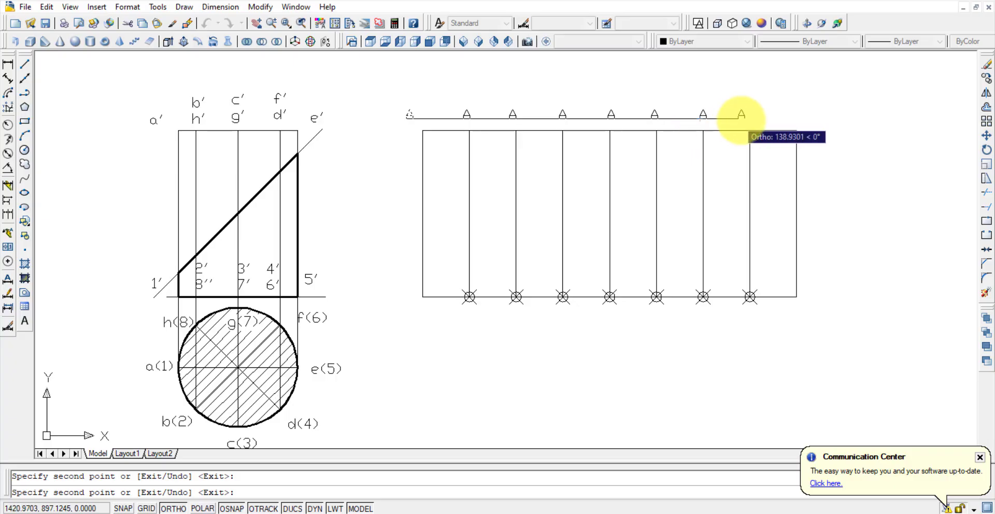
{"action": "left_click", "coordinate": [746, 117]}
{"action": "left_click", "coordinate": [788, 122]}
{"action": "key", "text": "Escape"}
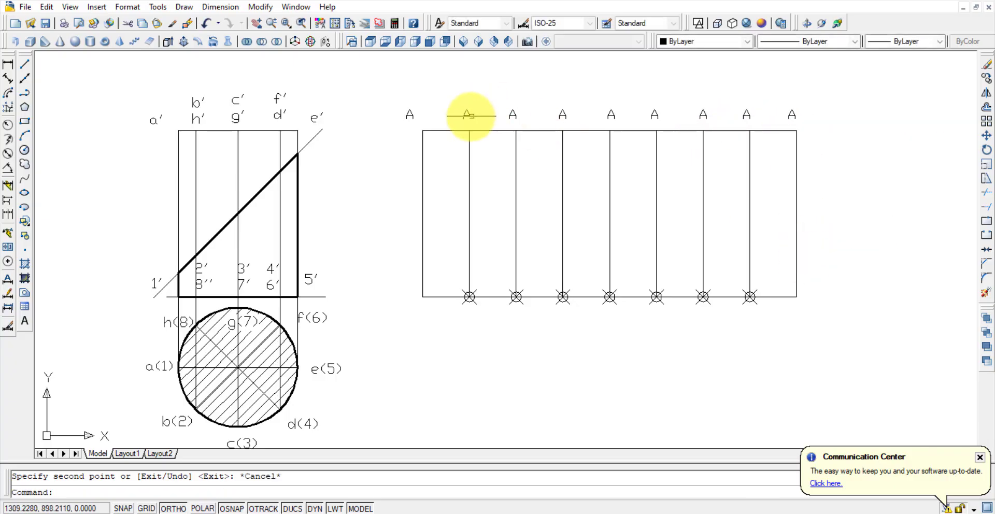
Change the labels above the first four division lines of the development to B, C, D and E.
{"action": "double_click", "coordinate": [466, 113]}
{"action": "left_click", "coordinate": [522, 121]}
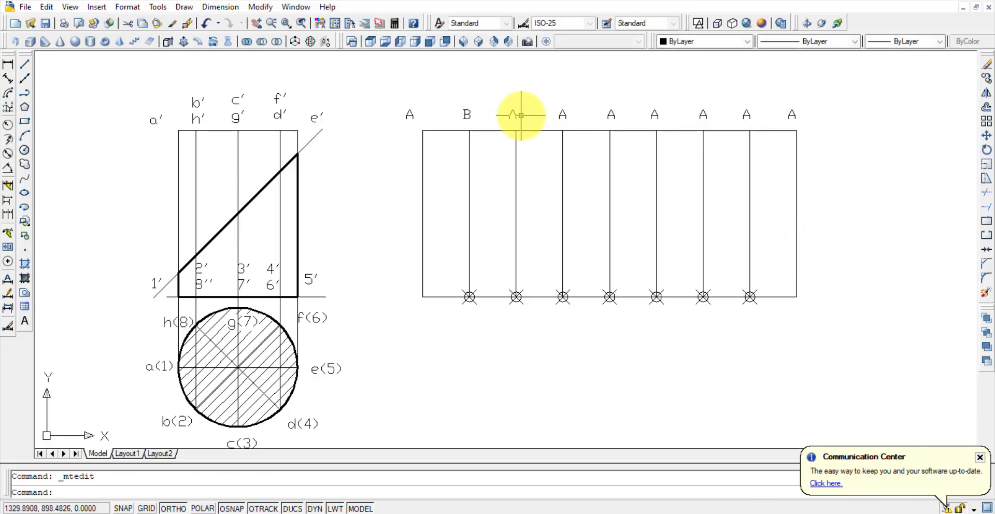
{"action": "double_click", "coordinate": [513, 114]}
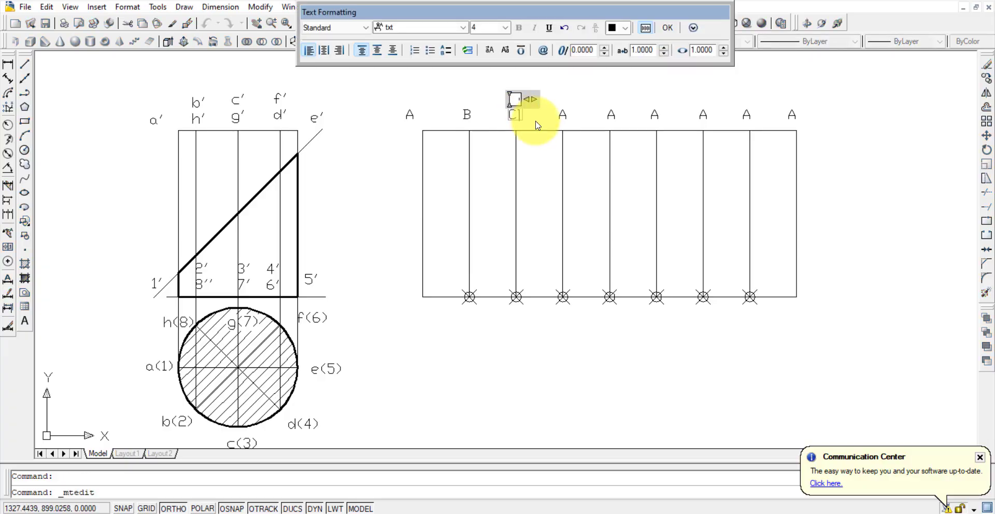
{"action": "left_click", "coordinate": [566, 114]}
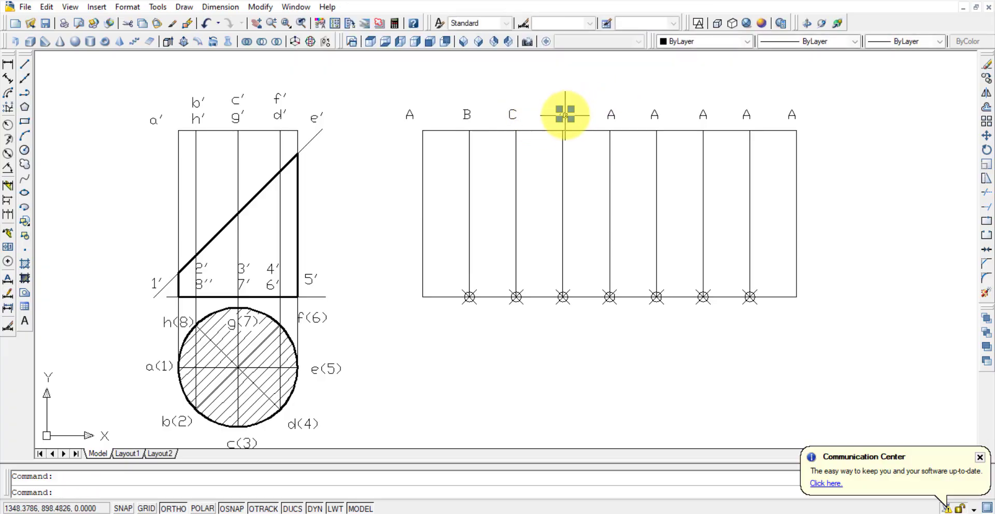
{"action": "double_click", "coordinate": [565, 114]}
{"action": "type", "text": "D"}
{"action": "left_click", "coordinate": [586, 124]}
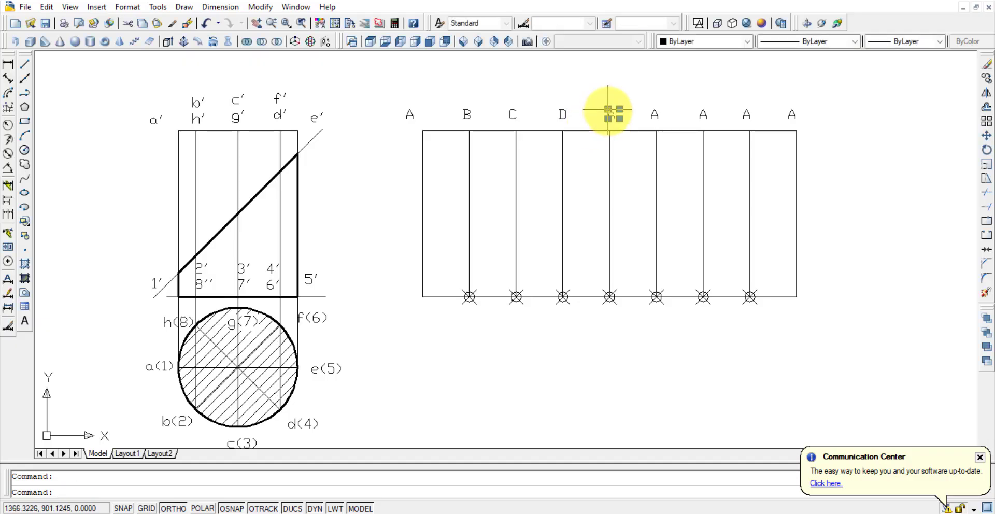
{"action": "double_click", "coordinate": [611, 114]}
{"action": "type", "text": "E"}
{"action": "left_click", "coordinate": [651, 114]}
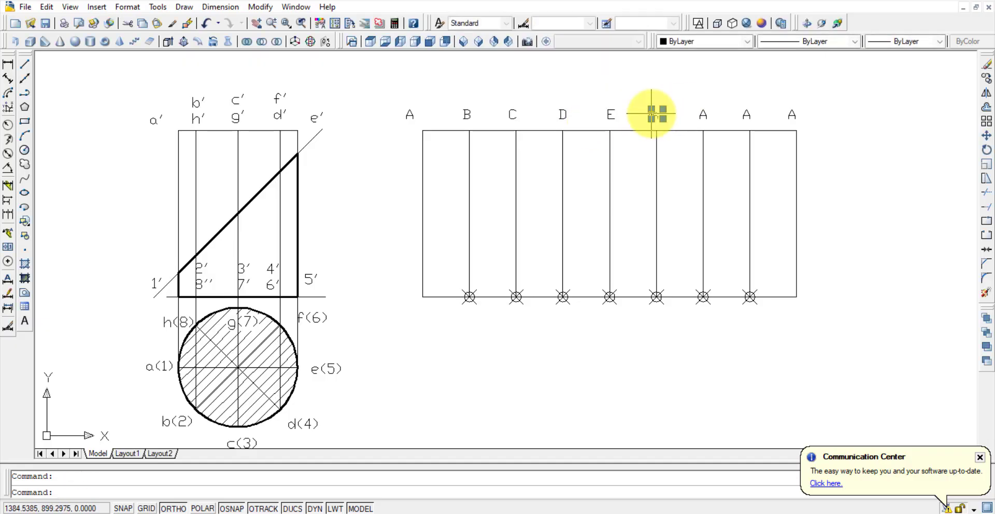
{"action": "key", "text": "Delete"}
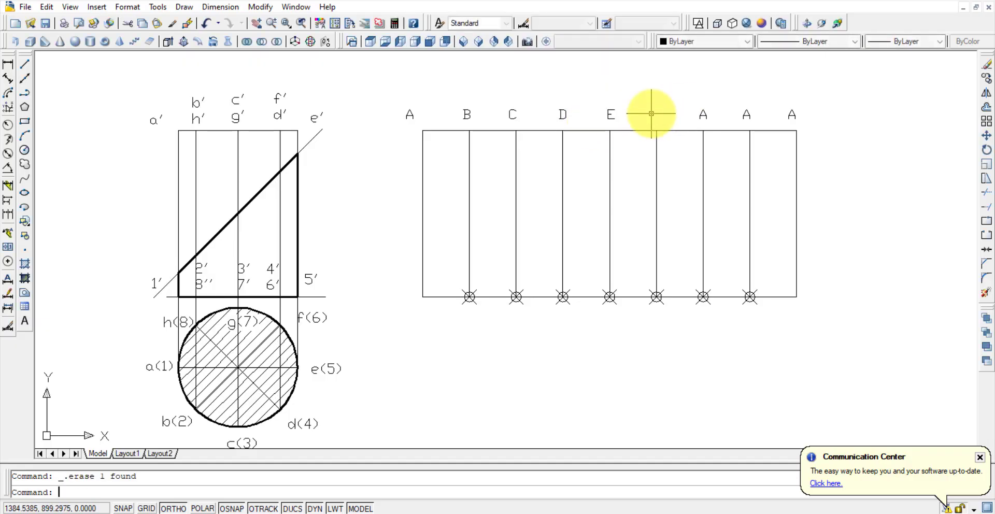
{"action": "left_click", "coordinate": [651, 144]}
{"action": "key", "text": "Escape"}
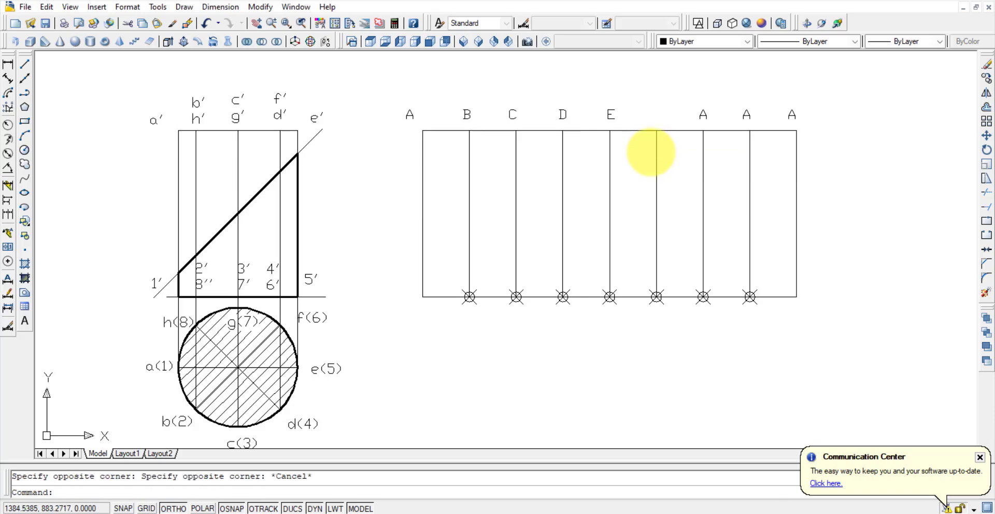
{"action": "key", "text": "ctrl+z"}
Change the labels above the last three division lines of the development to F, G and H.
{"action": "left_click_drag", "start_coordinate": [658, 112], "coordinate": [654, 122]}
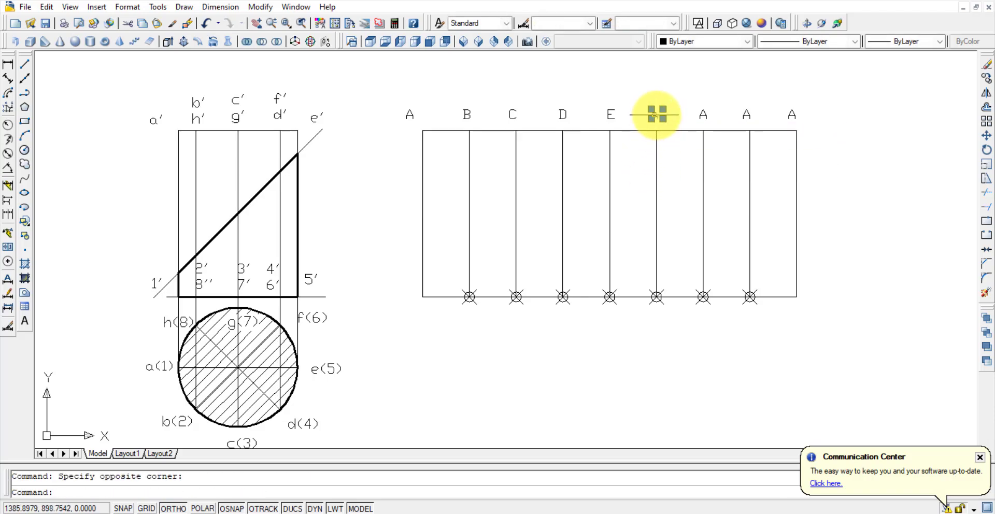
{"action": "double_click", "coordinate": [657, 115]}
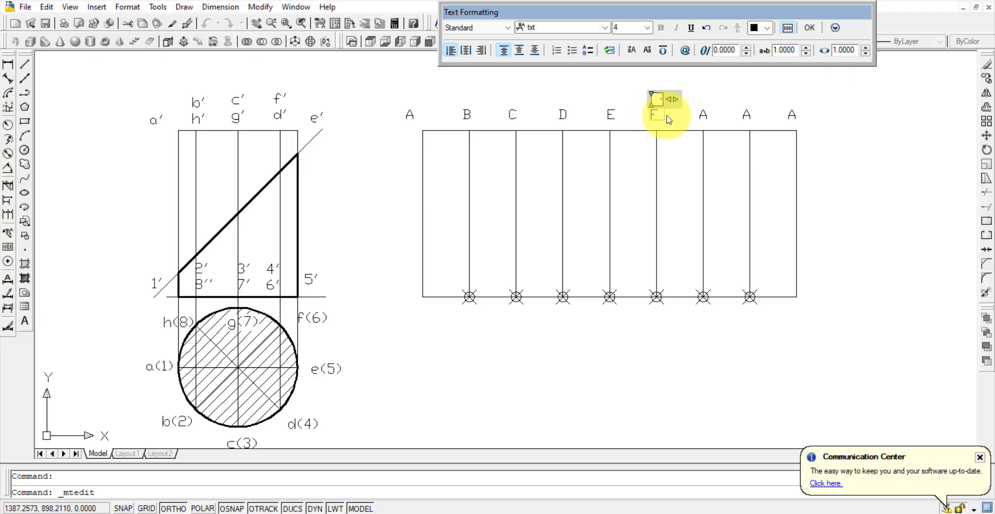
{"action": "left_click", "coordinate": [690, 116]}
{"action": "double_click", "coordinate": [703, 114]}
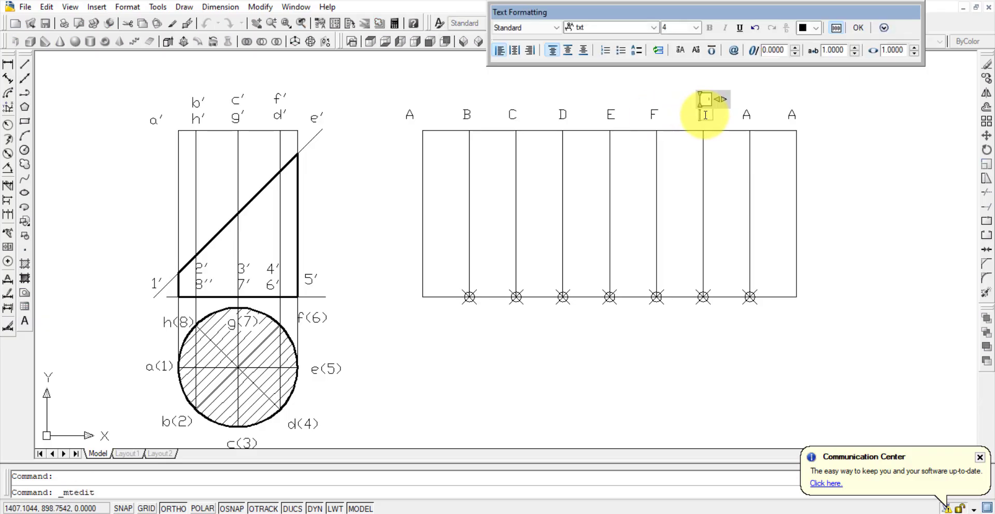
{"action": "left_click", "coordinate": [730, 169]}
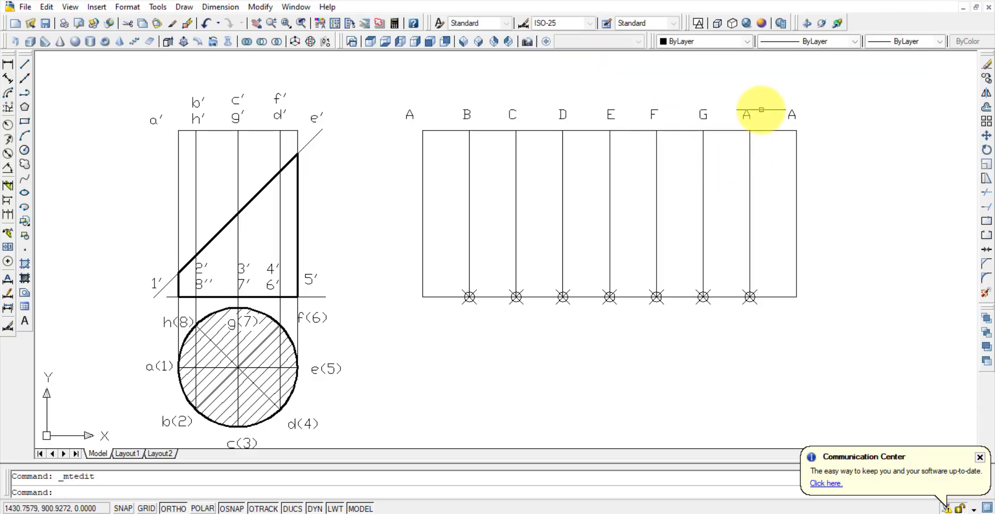
{"action": "left_click", "coordinate": [746, 115]}
{"action": "double_click", "coordinate": [748, 114]}
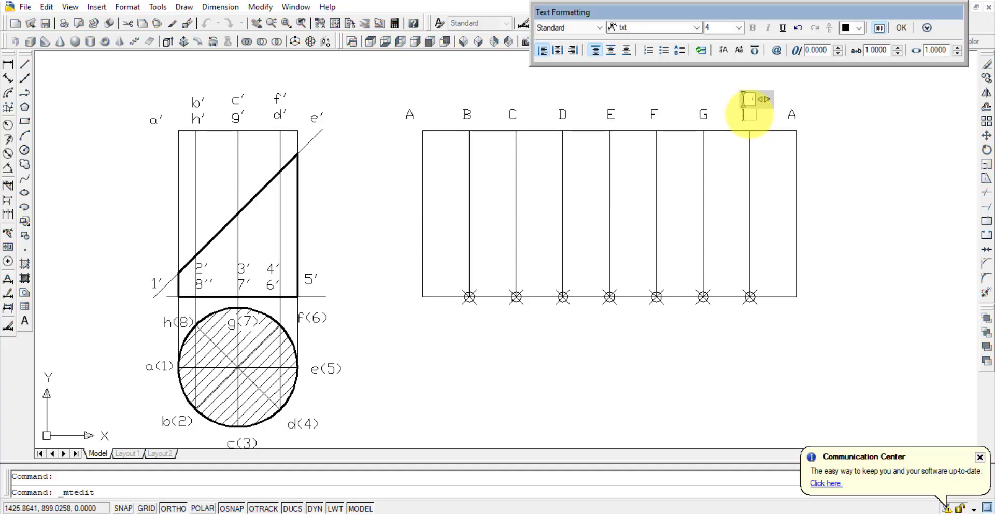
{"action": "type", "text": "H"}
{"action": "left_click", "coordinate": [833, 194]}
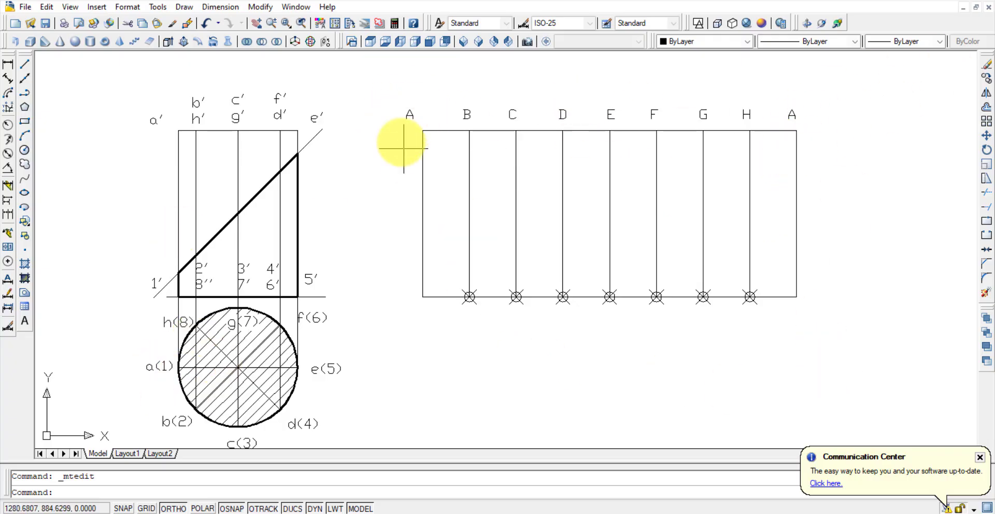
Paste a copy of the label A below the lower-left corner of the development and change its text to 1.
{"action": "key", "text": "ctrl+c"}
{"action": "key", "text": "ctrl+v"}
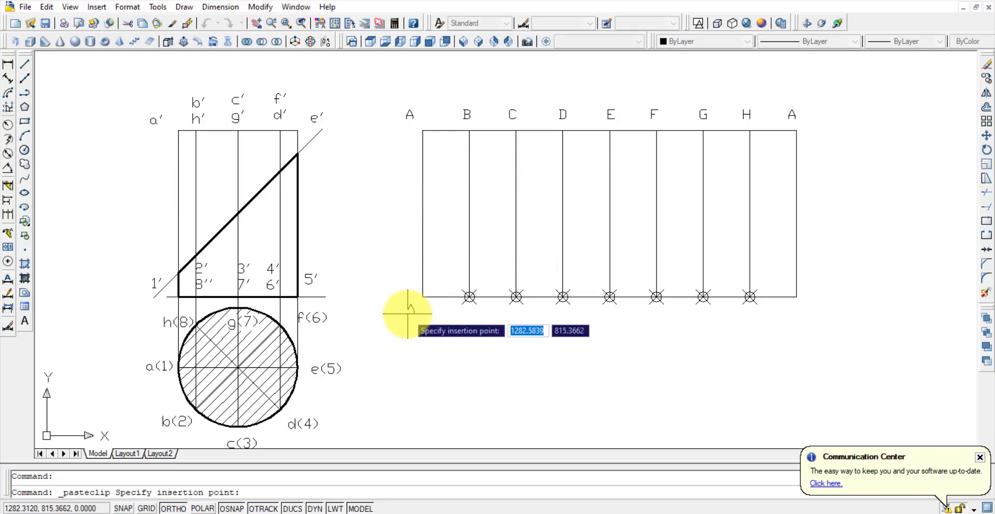
{"action": "left_click", "coordinate": [408, 317]}
{"action": "double_click", "coordinate": [407, 317]}
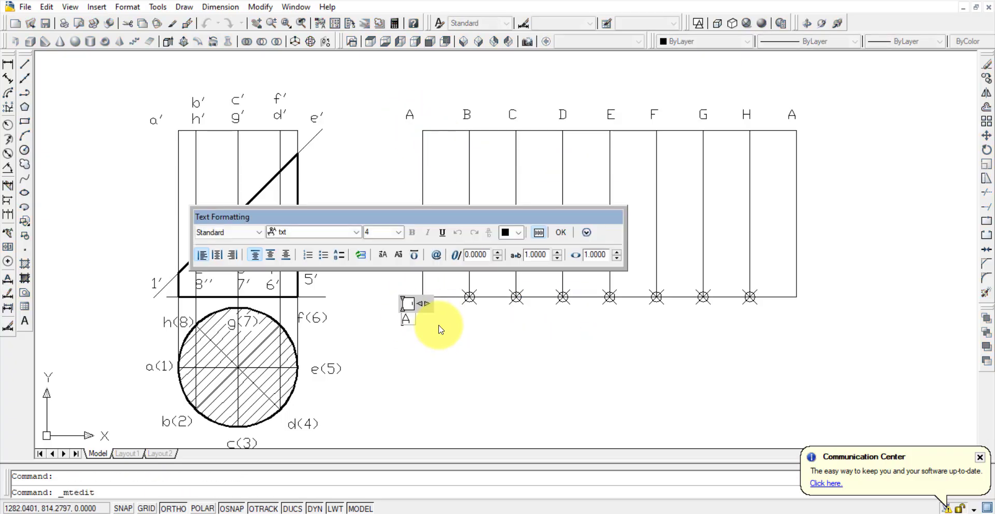
{"action": "type", "text": "1"}
{"action": "left_click", "coordinate": [440, 326]}
Copy the label 1 below each of the seven division lines and the right edge of the development.
{"action": "left_click", "coordinate": [404, 318]}
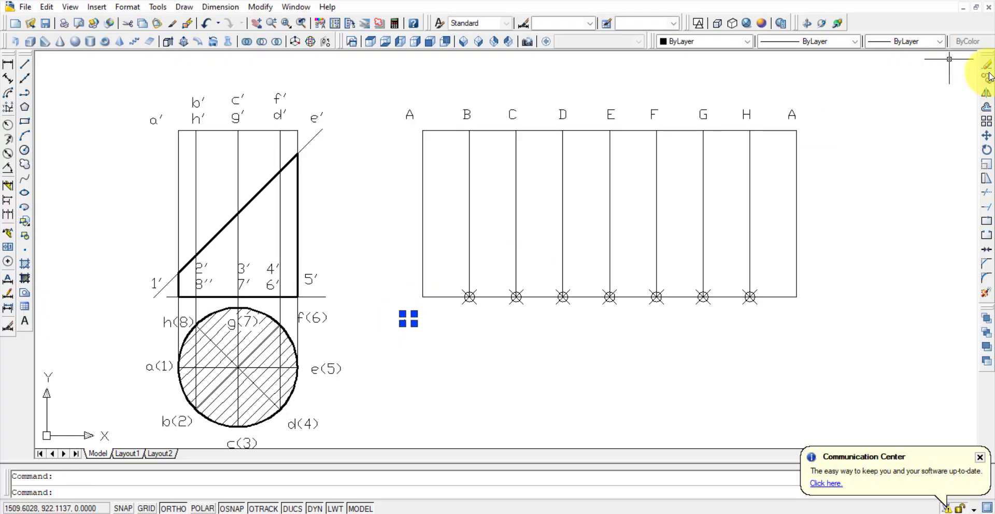
{"action": "left_click", "coordinate": [986, 78]}
{"action": "left_click", "coordinate": [405, 322]}
{"action": "left_click", "coordinate": [469, 324]}
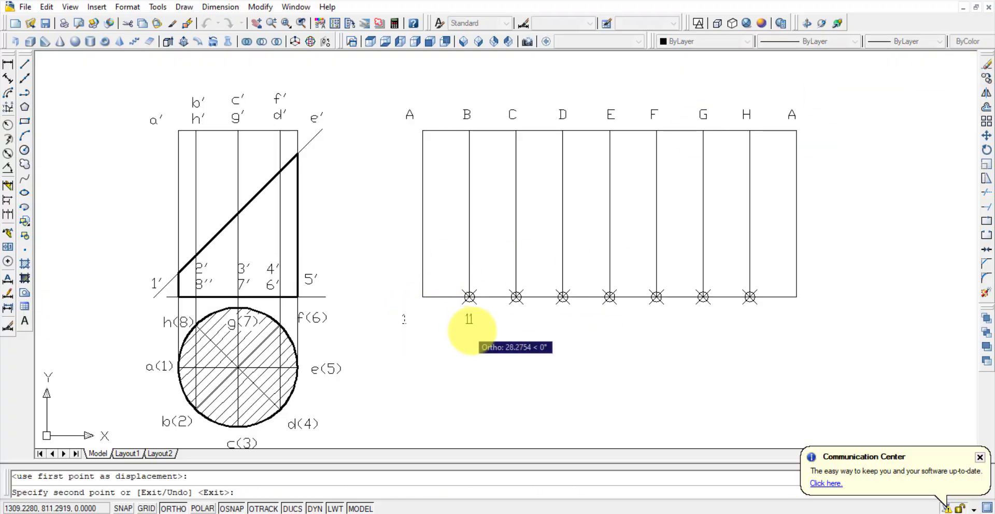
{"action": "left_click", "coordinate": [517, 325]}
{"action": "left_click", "coordinate": [563, 329]}
{"action": "left_click", "coordinate": [610, 326]}
{"action": "left_click", "coordinate": [654, 326]}
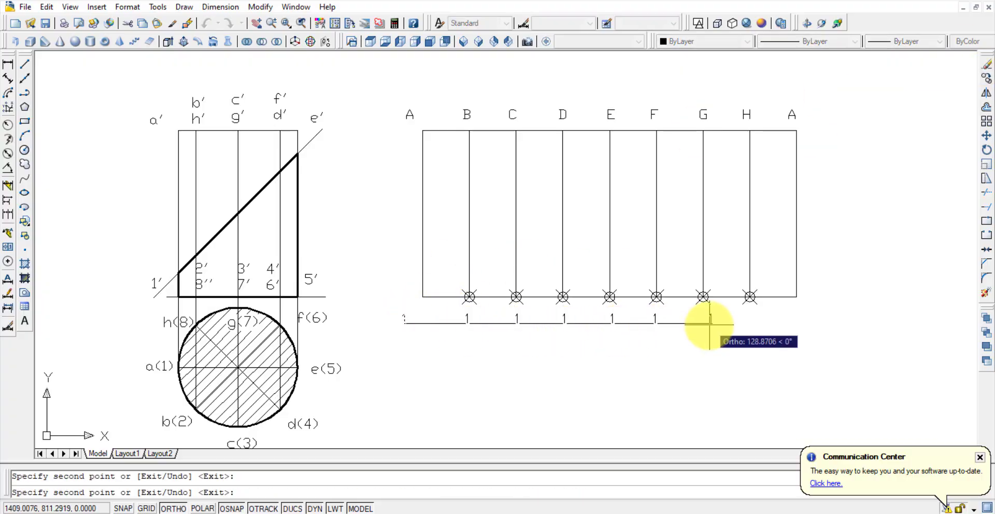
{"action": "left_click", "coordinate": [701, 323]}
{"action": "left_click", "coordinate": [751, 319]}
{"action": "left_click", "coordinate": [798, 319]}
{"action": "key", "text": "Escape"}
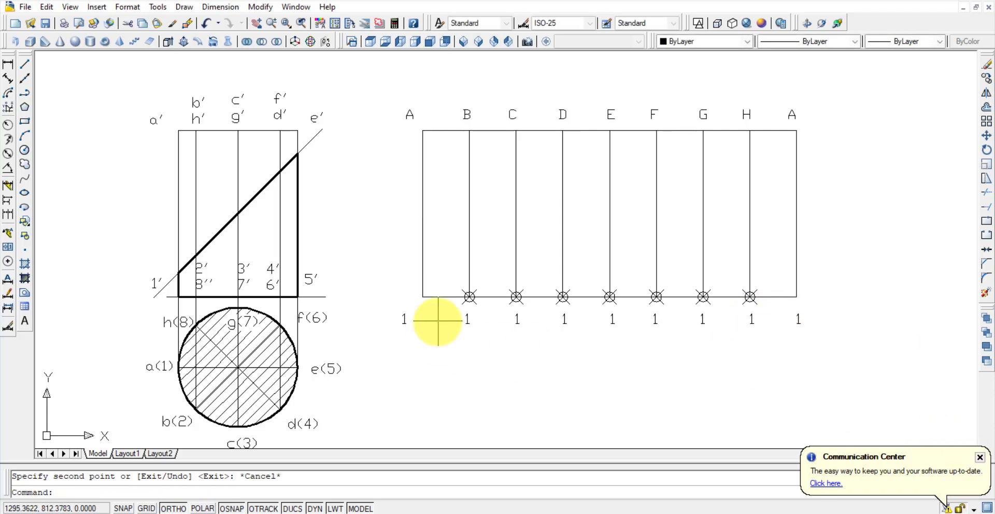
Change the labels below division lines B, C and D of the development to 2, 3 and 4.
{"action": "double_click", "coordinate": [466, 322]}
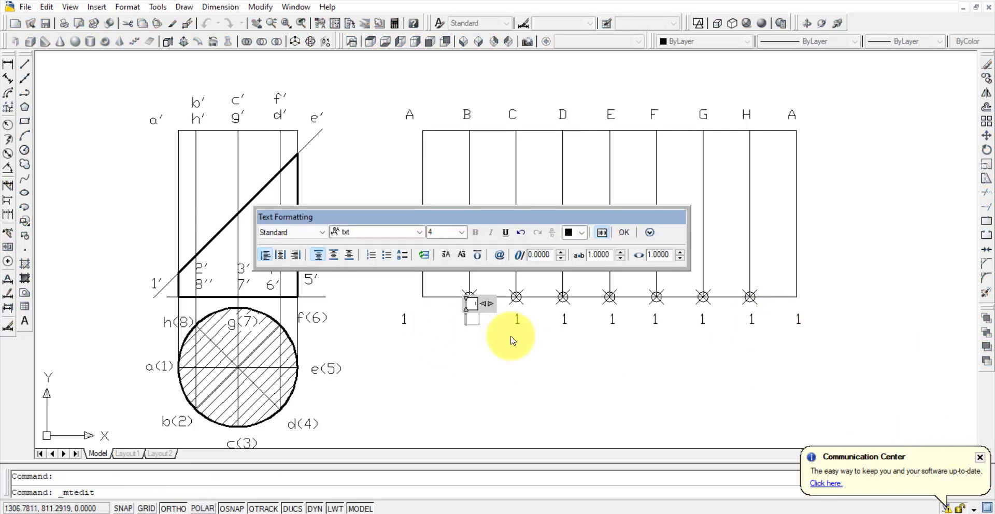
{"action": "type", "text": "2"}
{"action": "left_click", "coordinate": [509, 332]}
{"action": "double_click", "coordinate": [527, 327]}
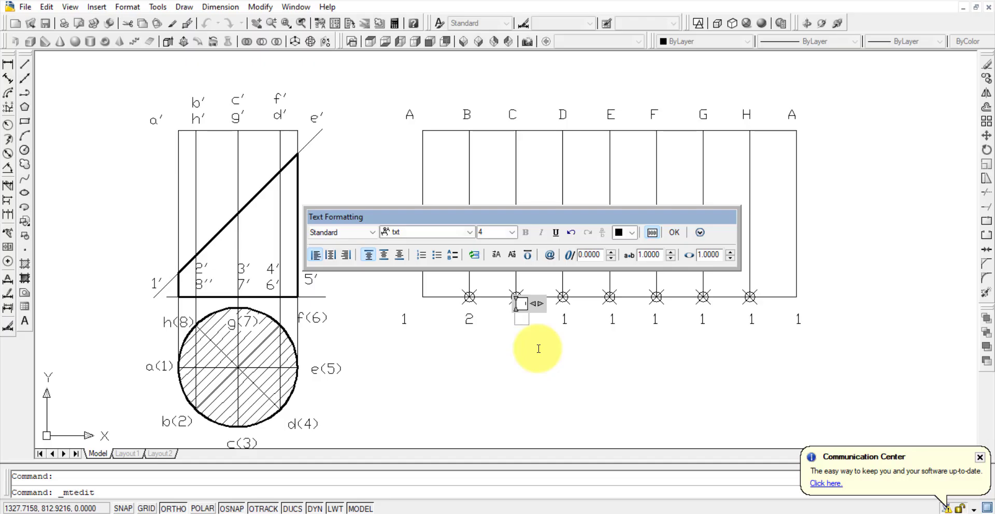
{"action": "type", "text": "3"}
{"action": "left_click", "coordinate": [541, 410]}
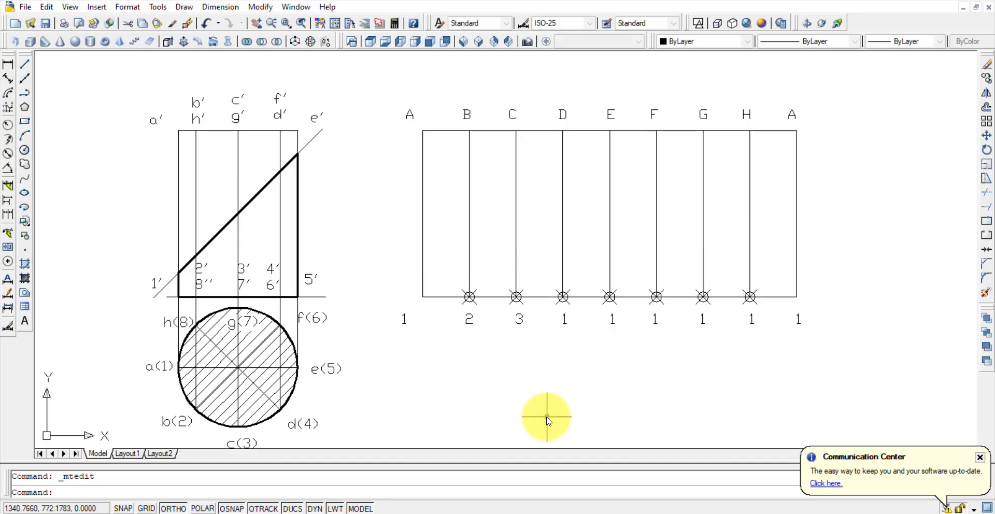
{"action": "double_click", "coordinate": [564, 318]}
{"action": "left_click", "coordinate": [580, 369]}
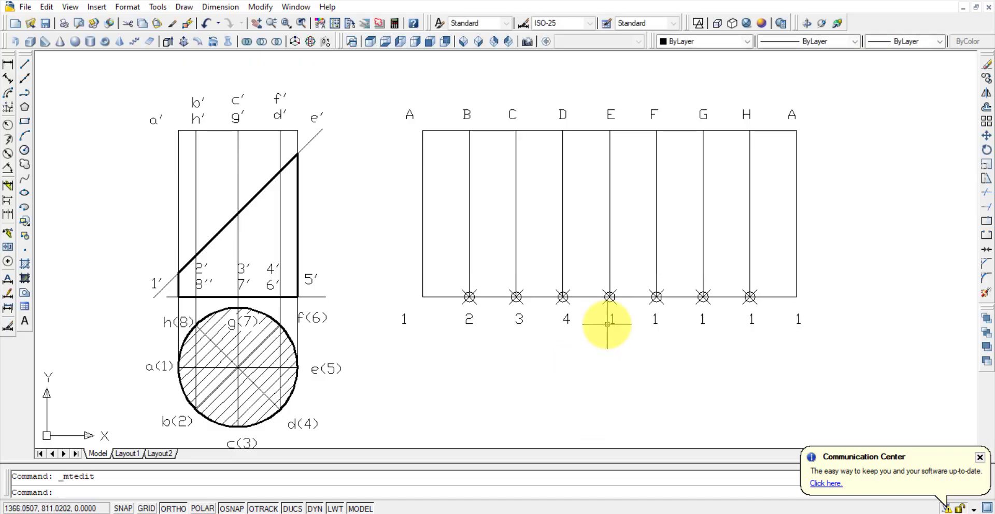
Change the labels below division lines E, F, G and H of the development to 5, 6, 7 and 8.
{"action": "left_click", "coordinate": [612, 319]}
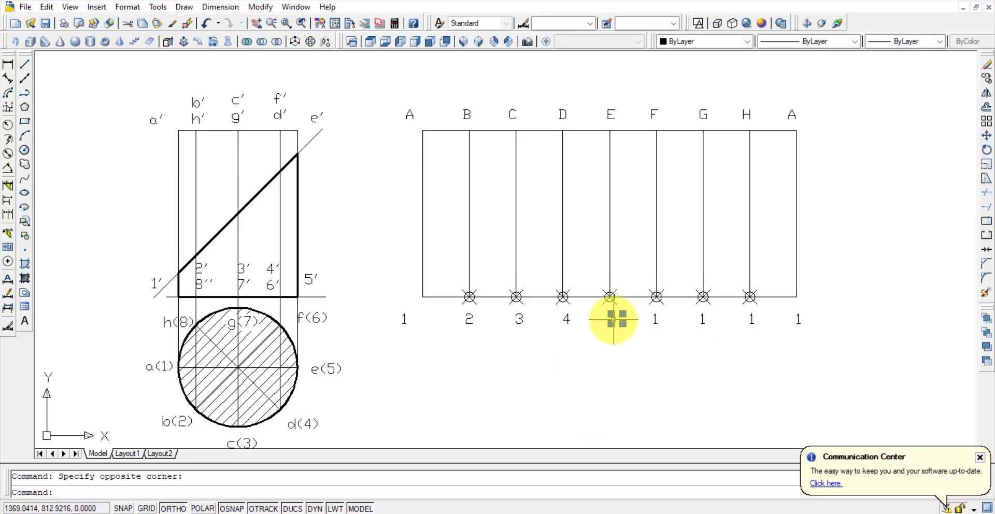
{"action": "double_click", "coordinate": [613, 319]}
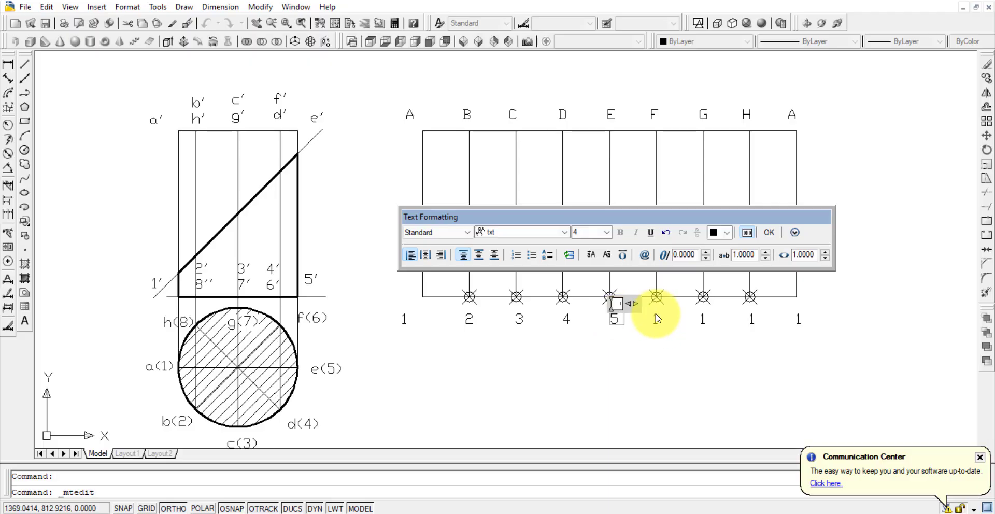
{"action": "left_click", "coordinate": [655, 319]}
{"action": "double_click", "coordinate": [655, 319]}
{"action": "type", "text": "6"}
{"action": "left_click", "coordinate": [711, 330]}
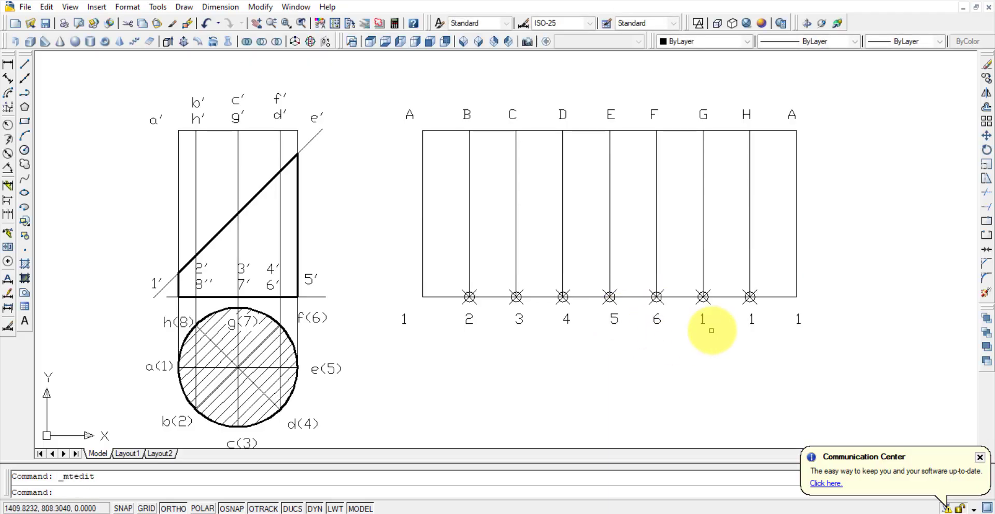
{"action": "double_click", "coordinate": [704, 320]}
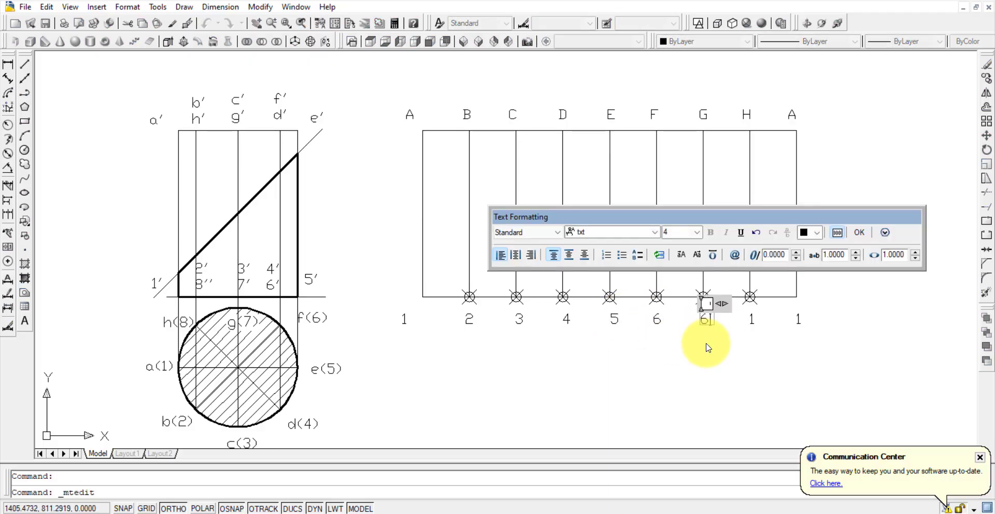
{"action": "left_click", "coordinate": [706, 332]}
{"action": "double_click", "coordinate": [701, 319]}
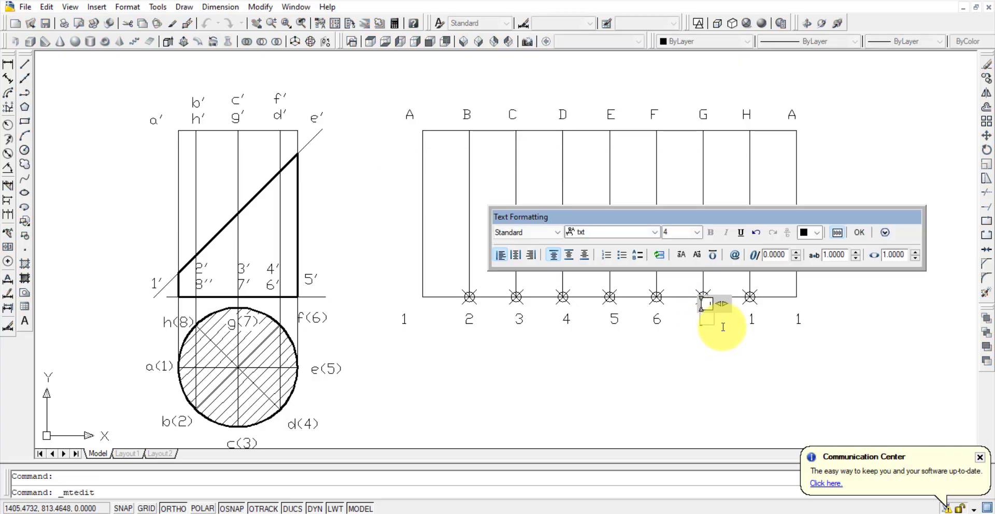
{"action": "type", "text": "7"}
{"action": "left_click", "coordinate": [745, 331]}
{"action": "double_click", "coordinate": [750, 320]}
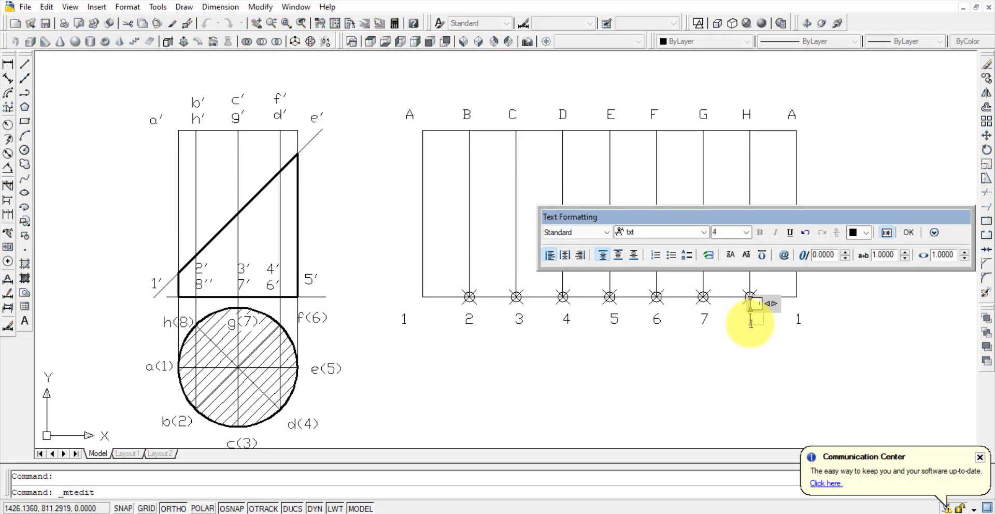
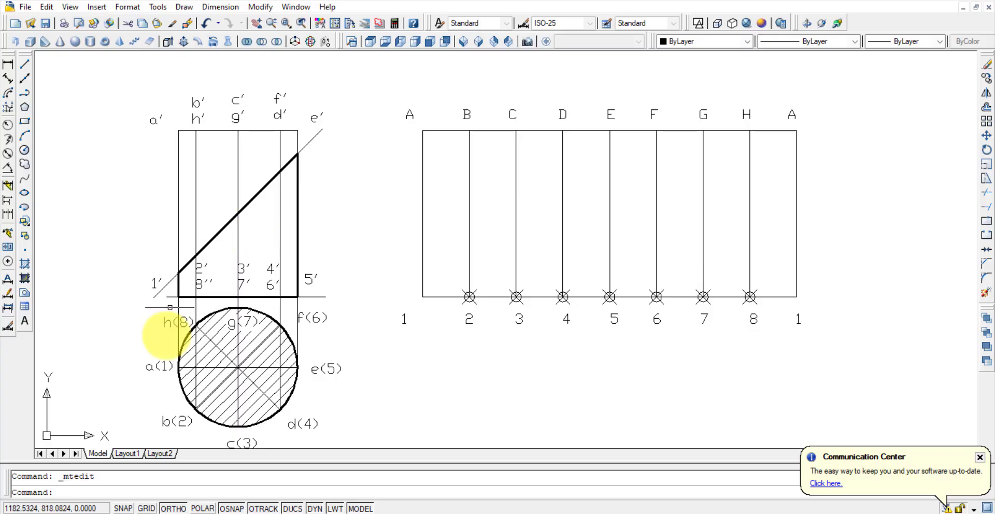
Place point markers where the inclined cutting line meets the five vertical generator lines of the front view.
{"action": "type", "text": "po"}
{"action": "key", "text": "Return"}
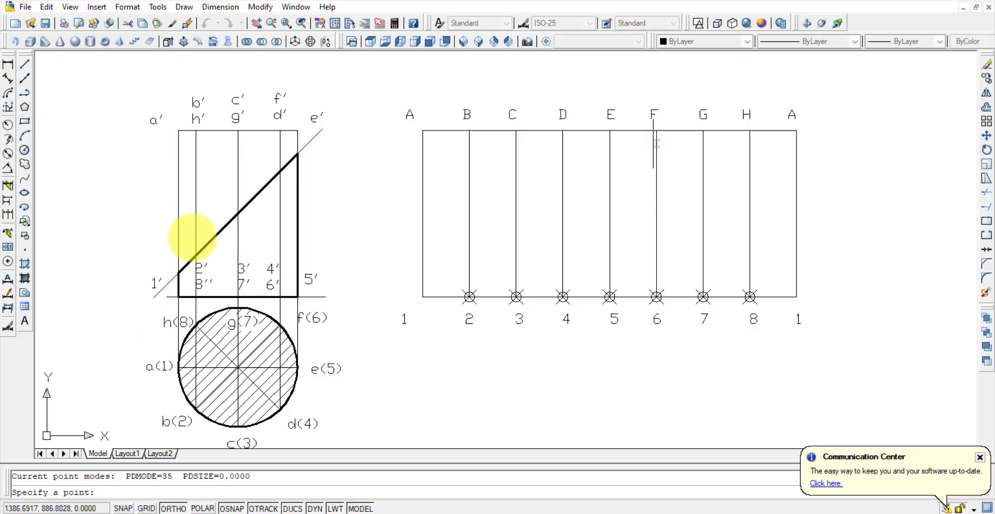
{"action": "left_click", "coordinate": [178, 273]}
{"action": "key", "text": "Return"}
{"action": "left_click", "coordinate": [196, 253]}
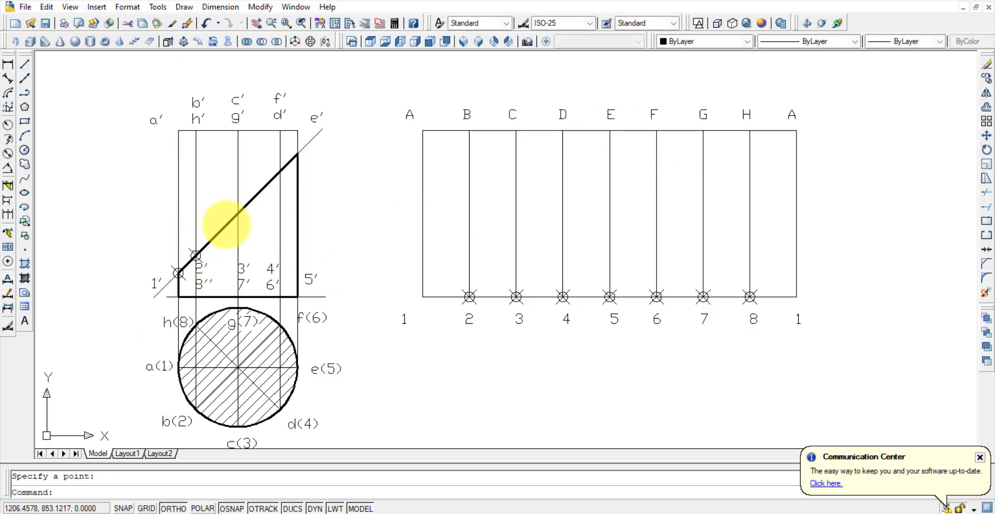
{"action": "key", "text": "Return"}
{"action": "left_click", "coordinate": [237, 214]}
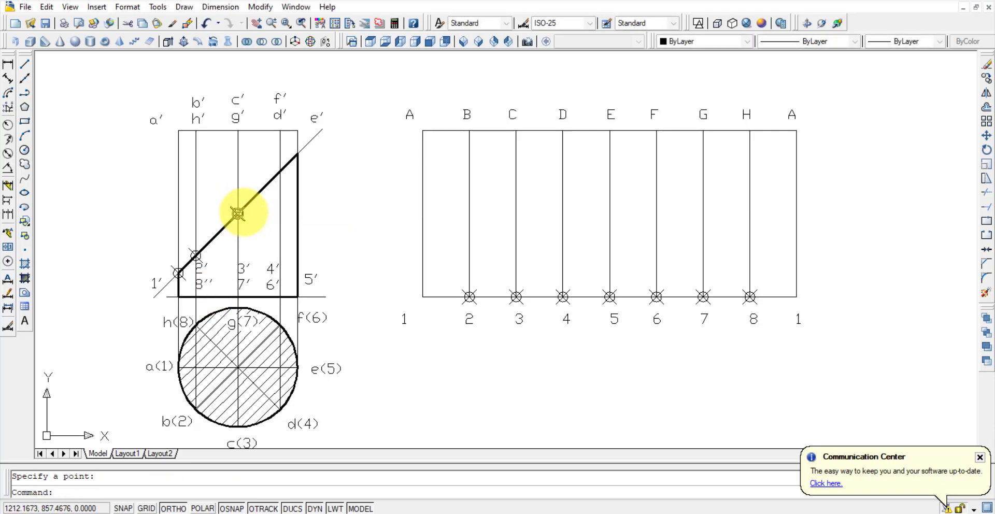
{"action": "key", "text": "Return"}
{"action": "left_click", "coordinate": [280, 171]}
{"action": "key", "text": "Return"}
{"action": "left_click", "coordinate": [297, 151]}
{"action": "key", "text": "Escape"}
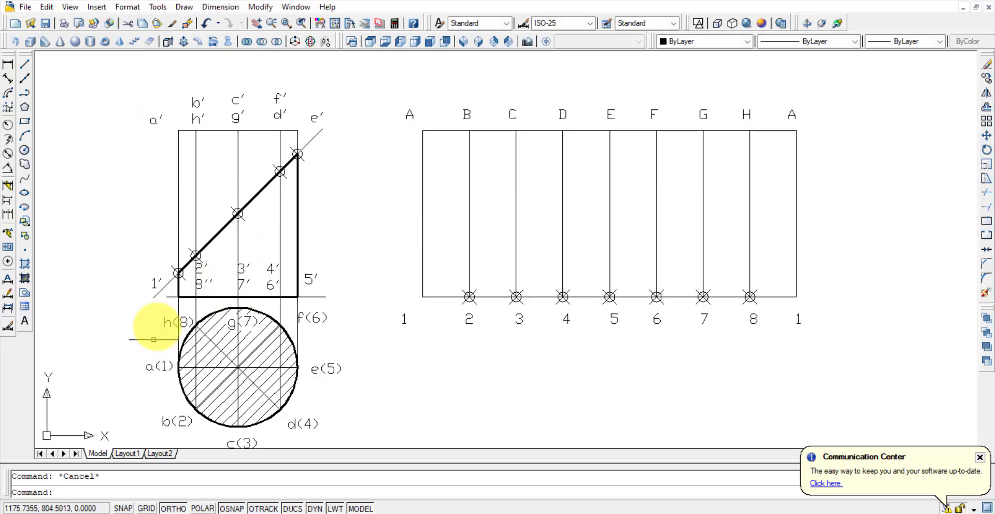
Copy the cut point on generator a' to both A edges of the development, using the generator's upper end as base point.
{"action": "left_click", "coordinate": [178, 272]}
{"action": "left_click", "coordinate": [985, 78]}
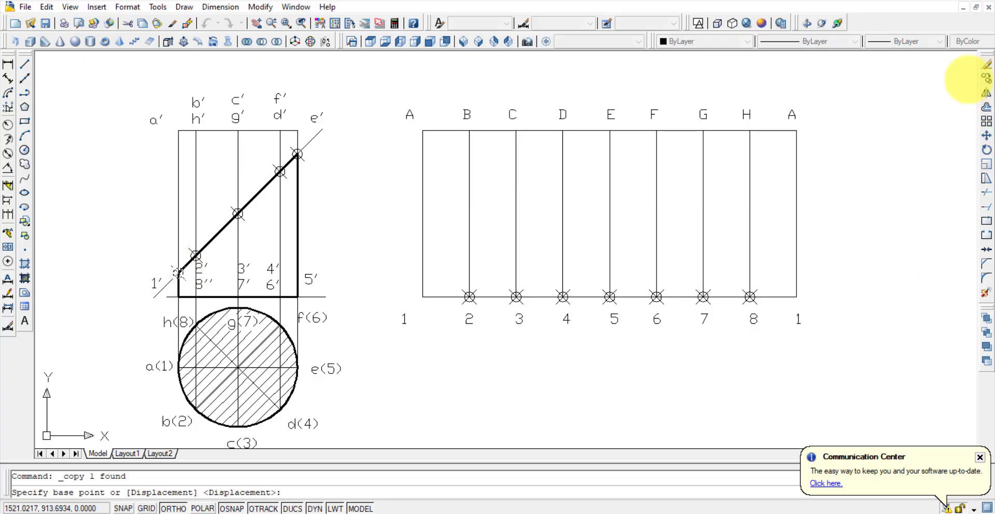
{"action": "left_click", "coordinate": [178, 130]}
{"action": "left_click", "coordinate": [423, 129]}
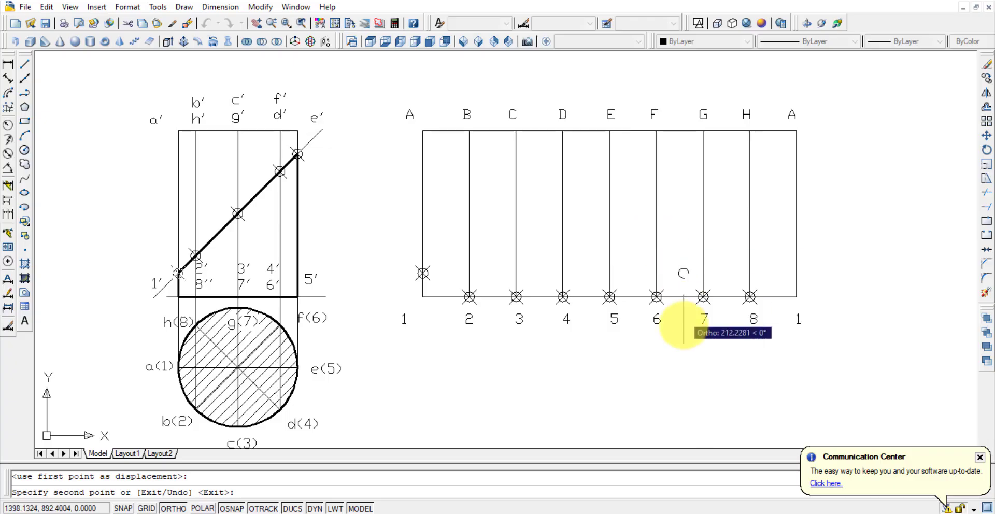
{"action": "left_click", "coordinate": [796, 130]}
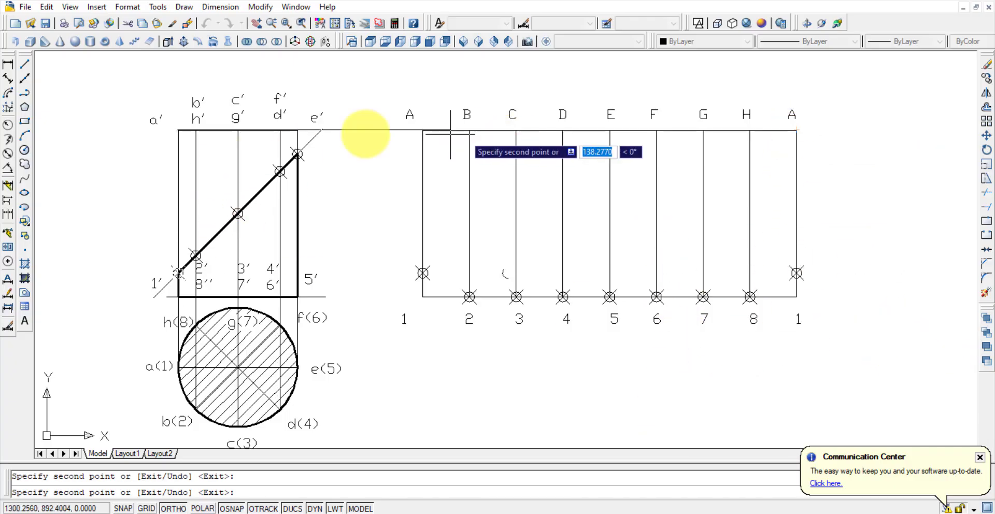
{"action": "key", "text": "Escape"}
Try to stretch the front view's base line to the lower-left corner of the development.
{"action": "left_click", "coordinate": [322, 296]}
{"action": "left_click", "coordinate": [422, 295]}
{"action": "left_click", "coordinate": [325, 297]}
{"action": "left_click", "coordinate": [423, 296]}
{"action": "key", "text": "Escape"}
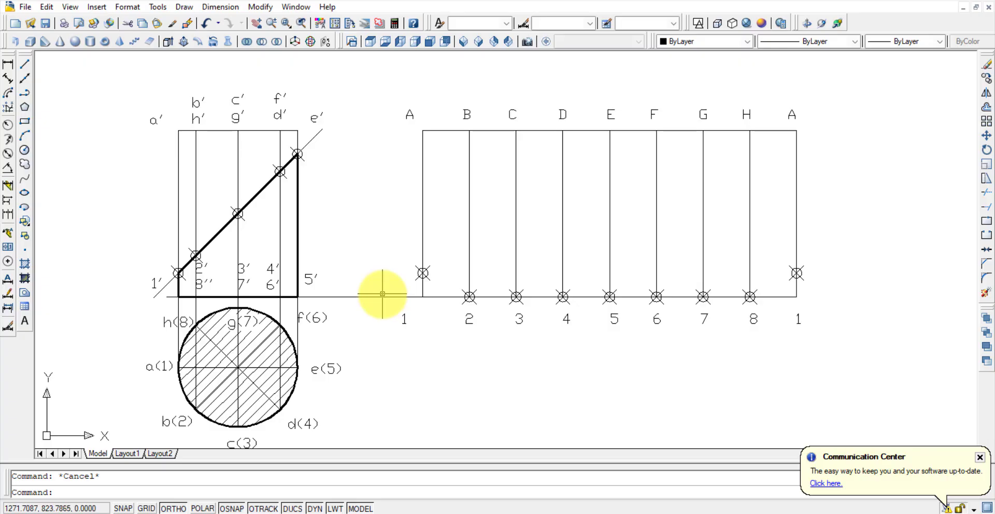
{"action": "key", "text": "ctrl+z"}
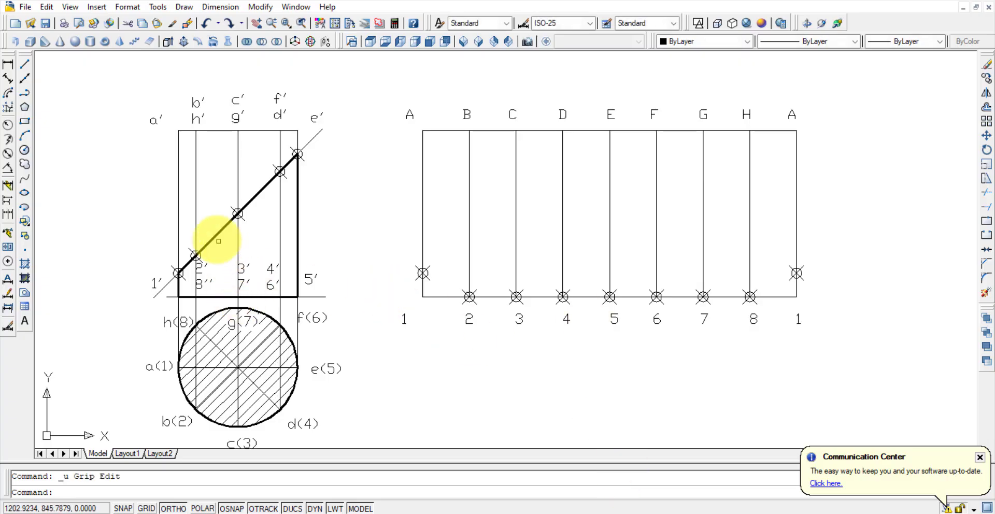
Copy the cut point on generator b' to lines B and H of the development, using the generator's upper end as base point.
{"action": "left_click", "coordinate": [987, 78]}
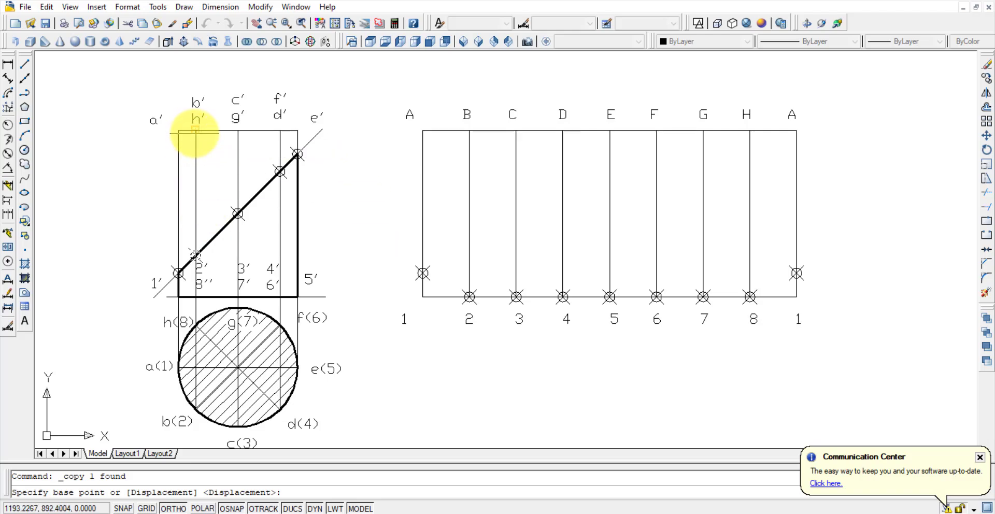
{"action": "left_click", "coordinate": [178, 130]}
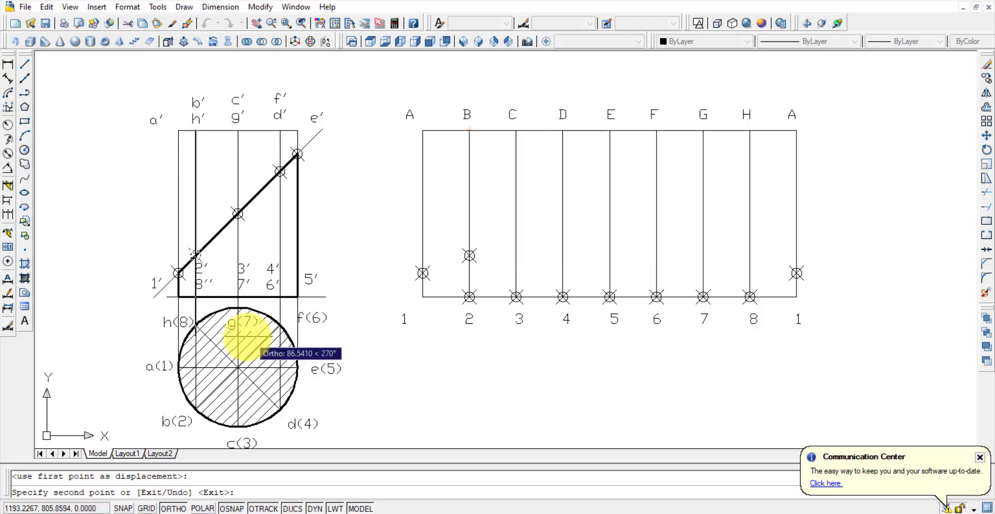
{"action": "left_click", "coordinate": [749, 130]}
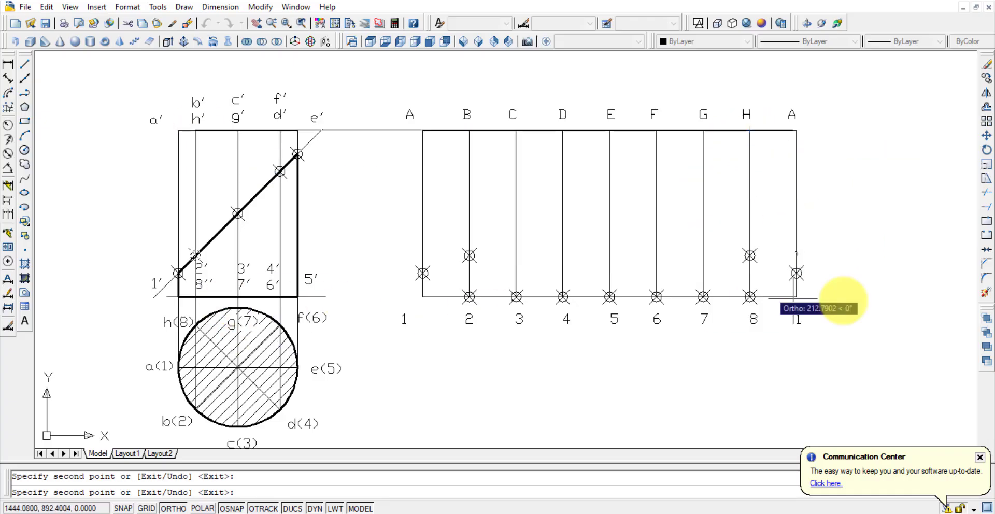
{"action": "left_click", "coordinate": [749, 297]}
{"action": "key", "text": "Escape"}
Copy the cut point on generator c' to lines C and G of the development, using the generator's upper end as base point.
{"action": "left_click", "coordinate": [237, 212]}
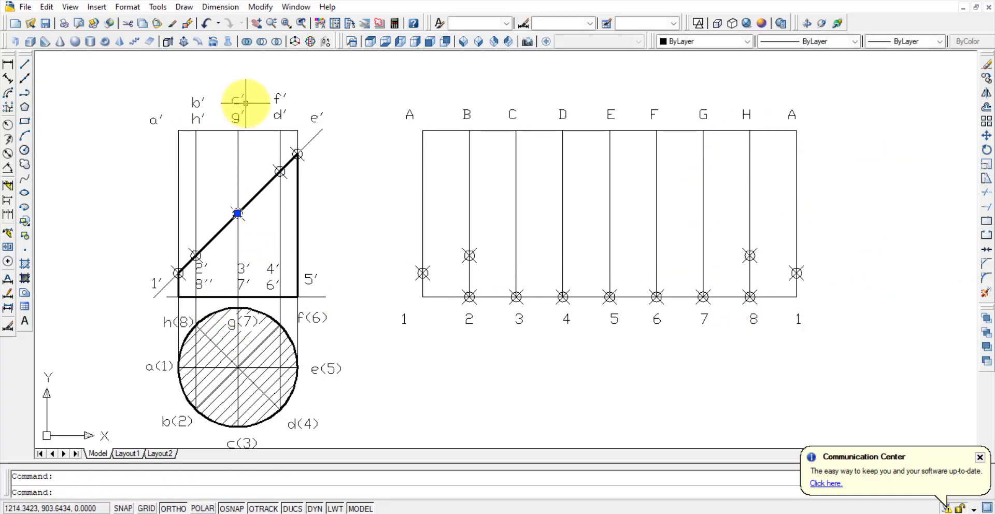
{"action": "left_click", "coordinate": [986, 78]}
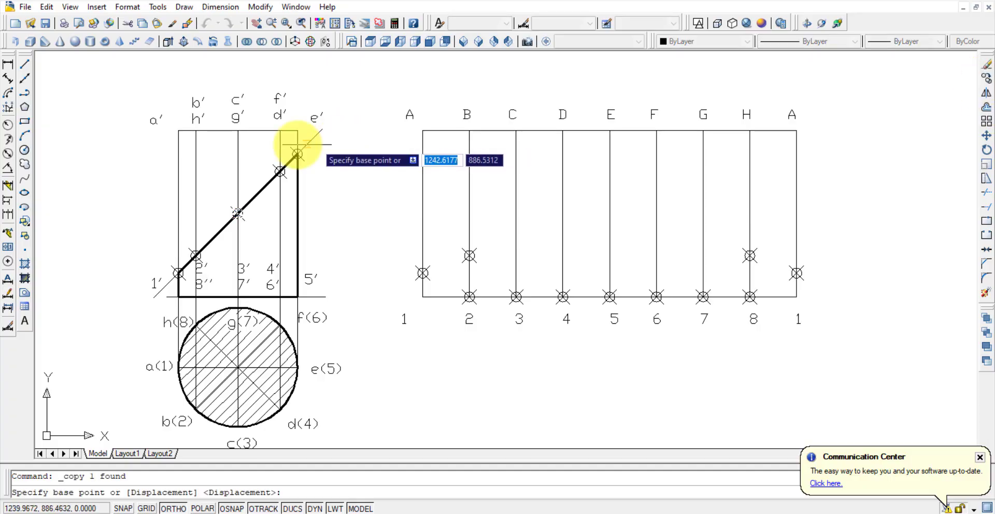
{"action": "left_click", "coordinate": [237, 130]}
{"action": "left_click", "coordinate": [515, 130]}
{"action": "left_click", "coordinate": [702, 130]}
{"action": "key", "text": "Escape"}
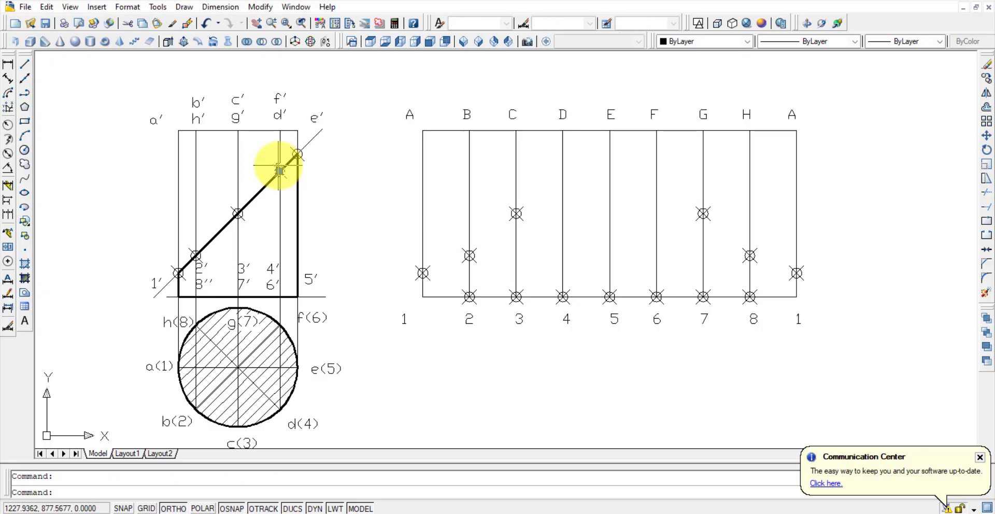
Copy the cut point on generator d' to lines D and F of the development, using the generator's upper end as base point.
{"action": "left_click", "coordinate": [279, 170]}
{"action": "left_click", "coordinate": [985, 78]}
{"action": "left_click", "coordinate": [280, 130]}
{"action": "left_click", "coordinate": [563, 130]}
{"action": "left_click", "coordinate": [656, 130]}
{"action": "key", "text": "Escape"}
Copy the cut point on generator e' to line E of the development, using the generator's upper end as base point.
{"action": "left_click", "coordinate": [297, 153]}
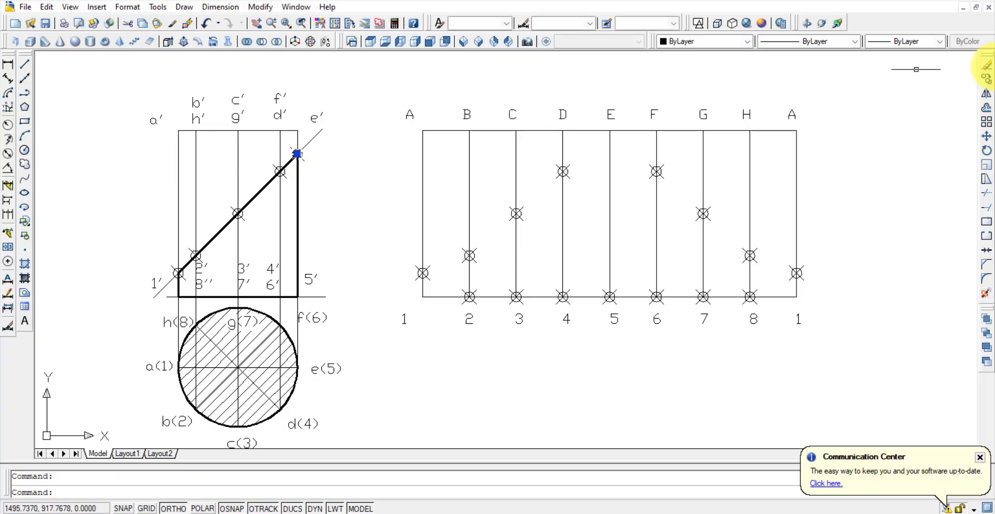
{"action": "left_click", "coordinate": [297, 130]}
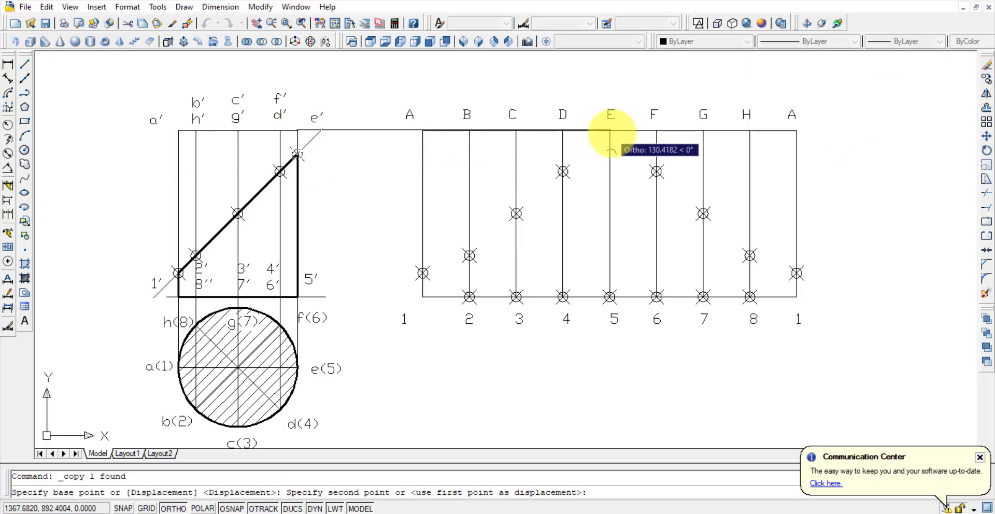
{"action": "left_click", "coordinate": [609, 130]}
{"action": "key", "text": "Escape"}
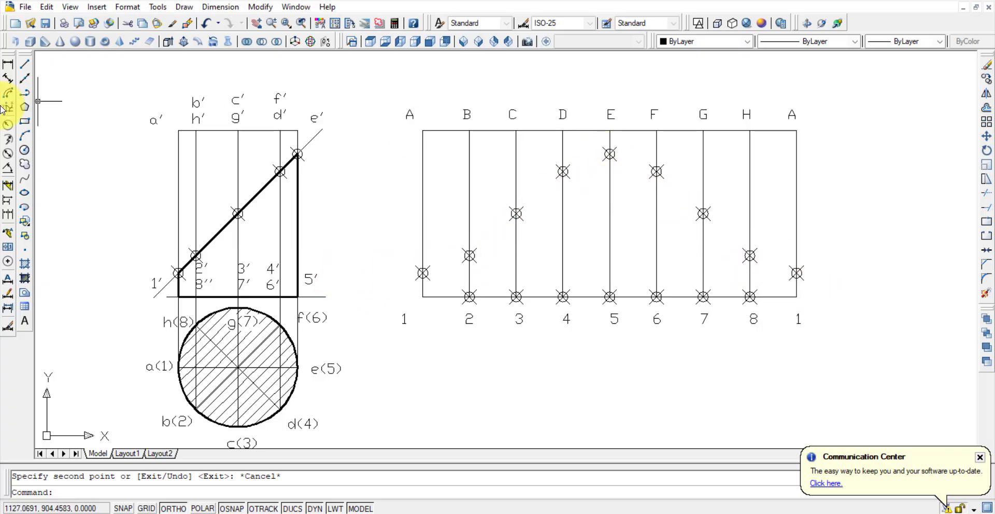
Draw a polyline through the nine cut points of the development, from the first A edge to the last A edge.
{"action": "left_click", "coordinate": [27, 96]}
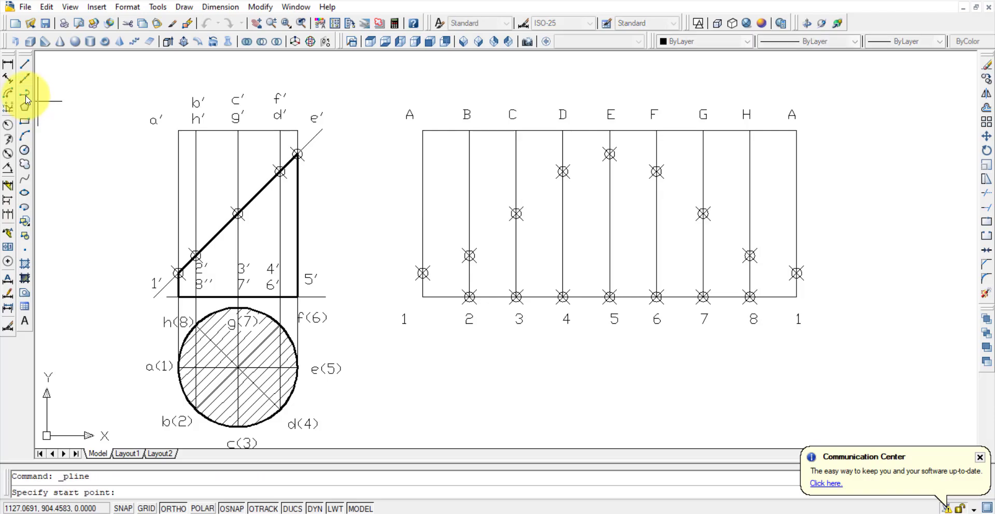
{"action": "left_click", "coordinate": [423, 273]}
{"action": "left_click", "coordinate": [469, 255]}
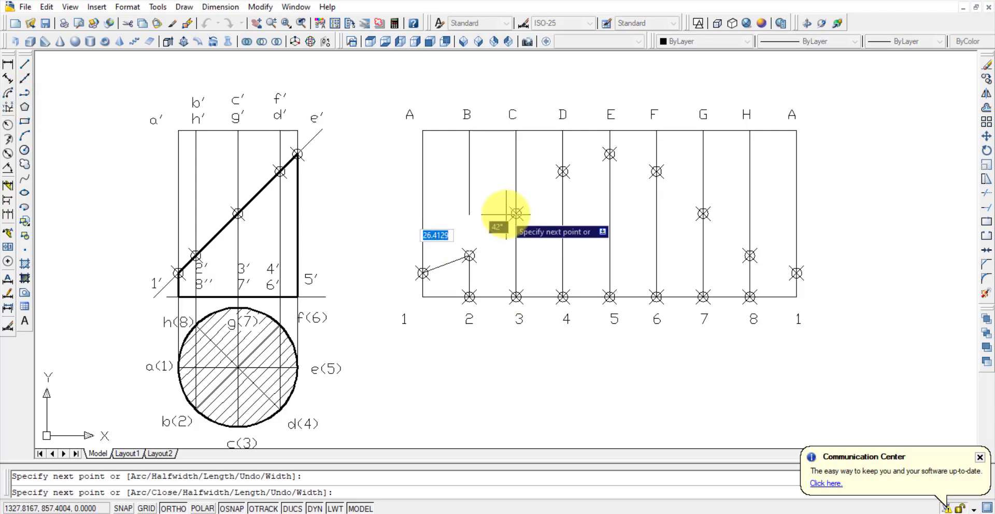
{"action": "left_click", "coordinate": [516, 213]}
{"action": "left_click", "coordinate": [562, 171]}
{"action": "left_click", "coordinate": [609, 154]}
{"action": "left_click", "coordinate": [656, 171]}
{"action": "left_click", "coordinate": [702, 213]}
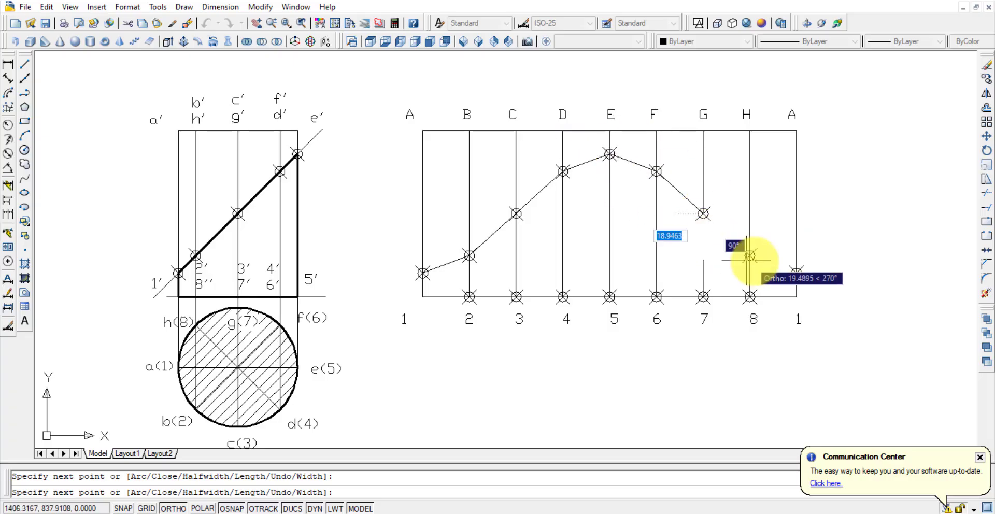
{"action": "left_click", "coordinate": [749, 255]}
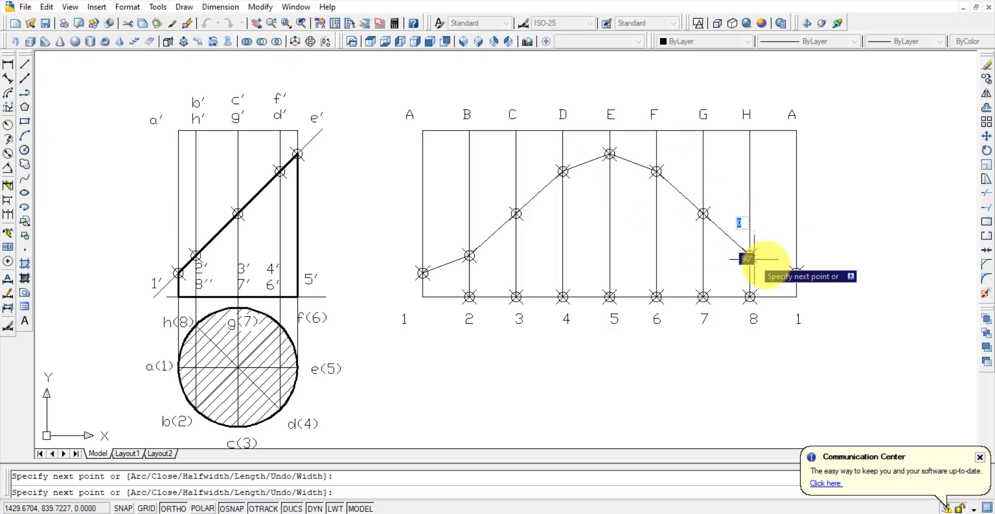
{"action": "left_click", "coordinate": [796, 273]}
{"action": "key", "text": "Escape"}
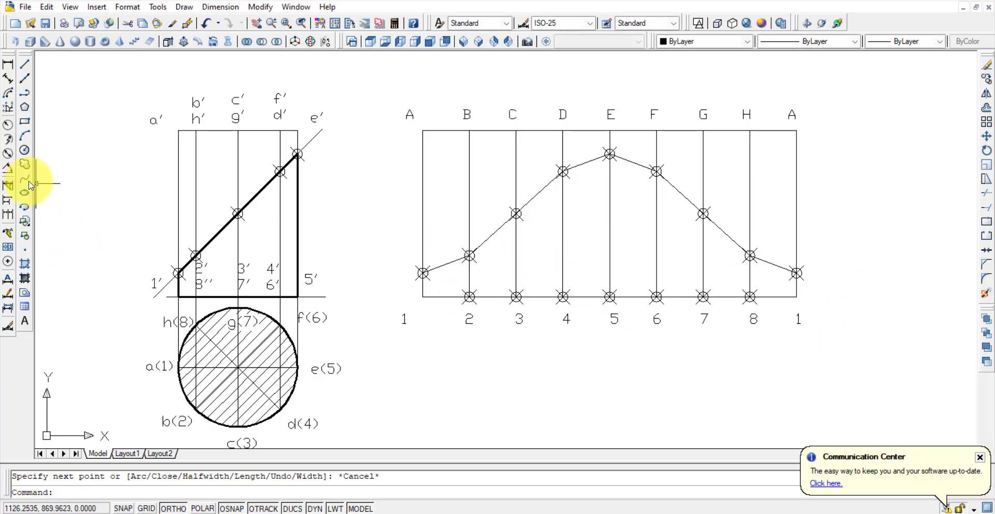
Draw a polyline from the first A cut point down and along the development's base, ending up at the last A cut point.
{"action": "left_click", "coordinate": [25, 93]}
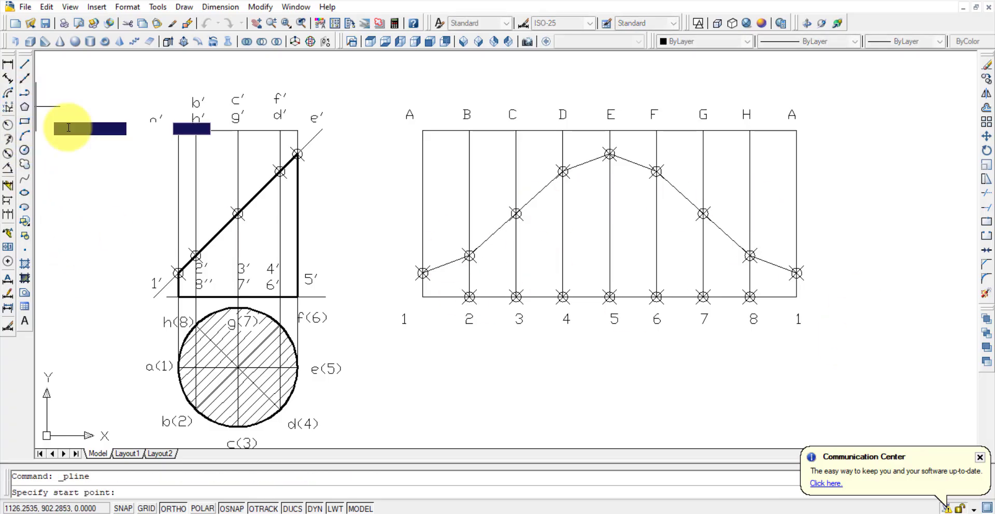
{"action": "left_click", "coordinate": [423, 273]}
{"action": "left_click", "coordinate": [422, 297]}
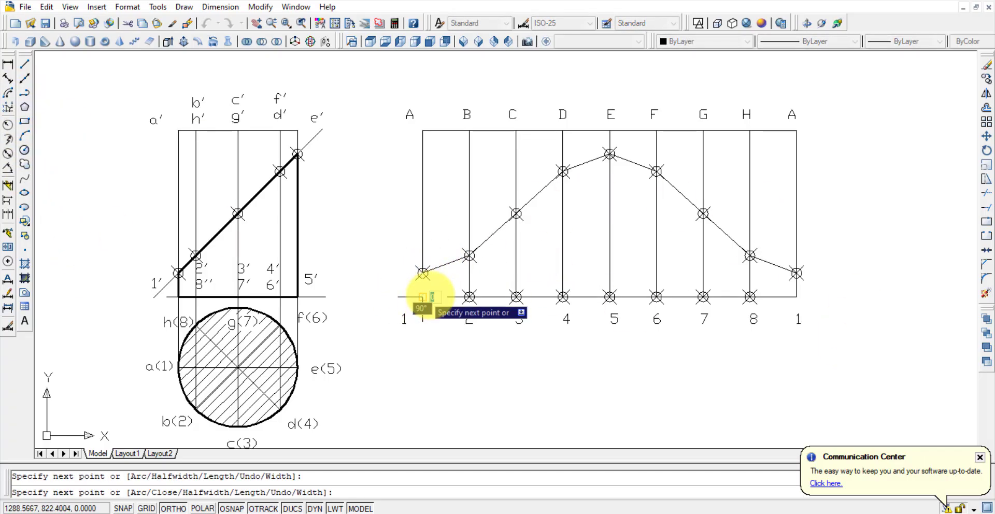
{"action": "left_click", "coordinate": [796, 296]}
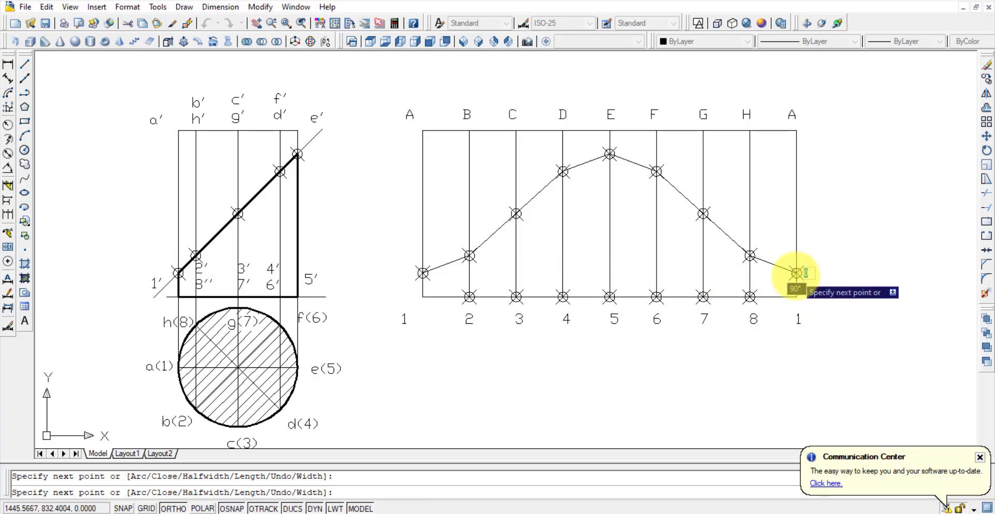
{"action": "left_click", "coordinate": [796, 273]}
{"action": "key", "text": "Escape"}
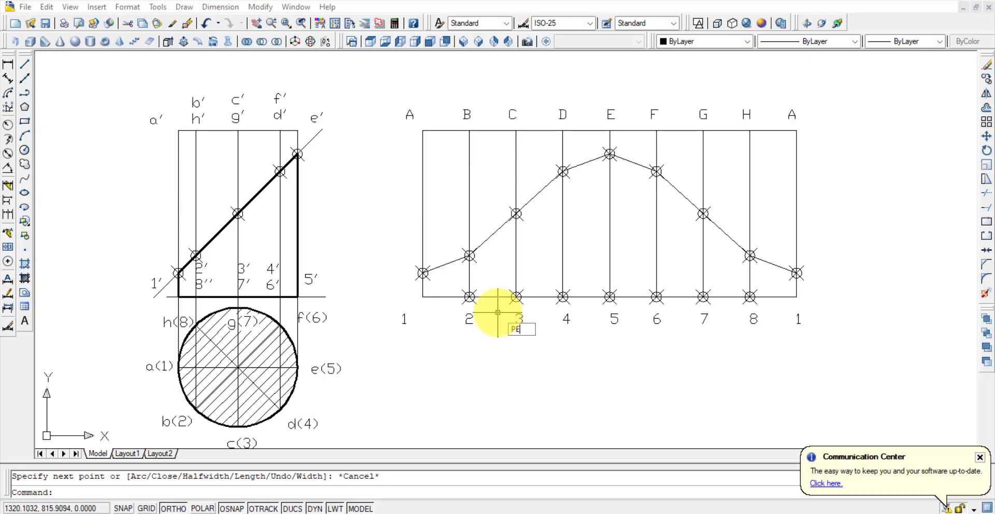
Smooth the polyline through the development's cut points into a fitted curve with Pedit (PE).
{"action": "key", "text": "Return"}
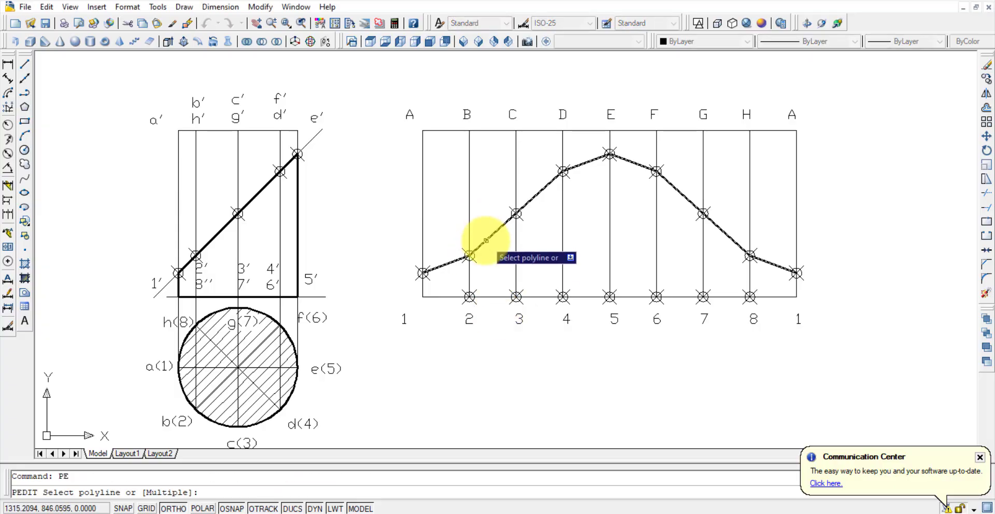
{"action": "left_click", "coordinate": [486, 240]}
{"action": "left_click", "coordinate": [526, 326]}
{"action": "key", "text": "Escape"}
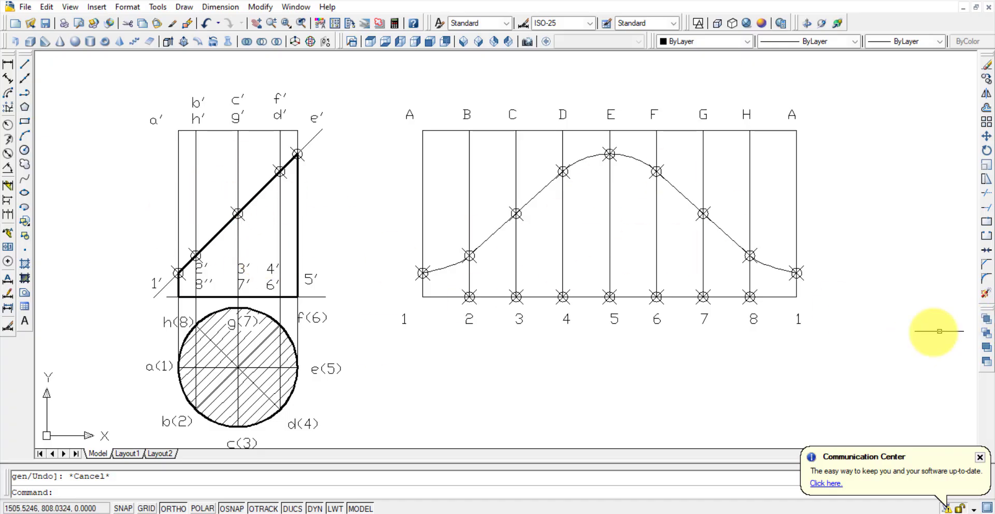
Give the fitted curve and the lower outline polyline of the development a heavier lineweight.
{"action": "left_click", "coordinate": [422, 273]}
{"action": "left_click", "coordinate": [440, 267]}
{"action": "left_click", "coordinate": [880, 41]}
{"action": "left_click", "coordinate": [877, 54]}
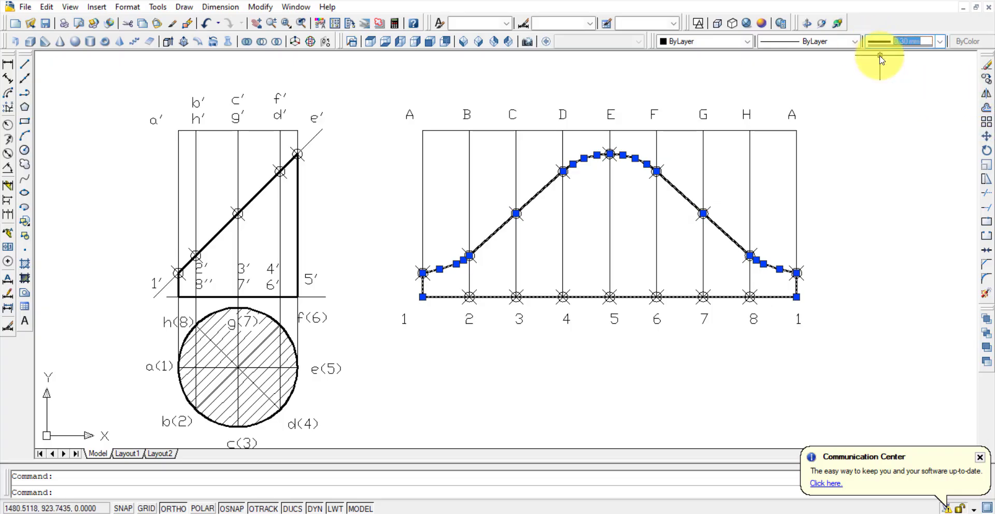
{"action": "key", "text": "Escape"}
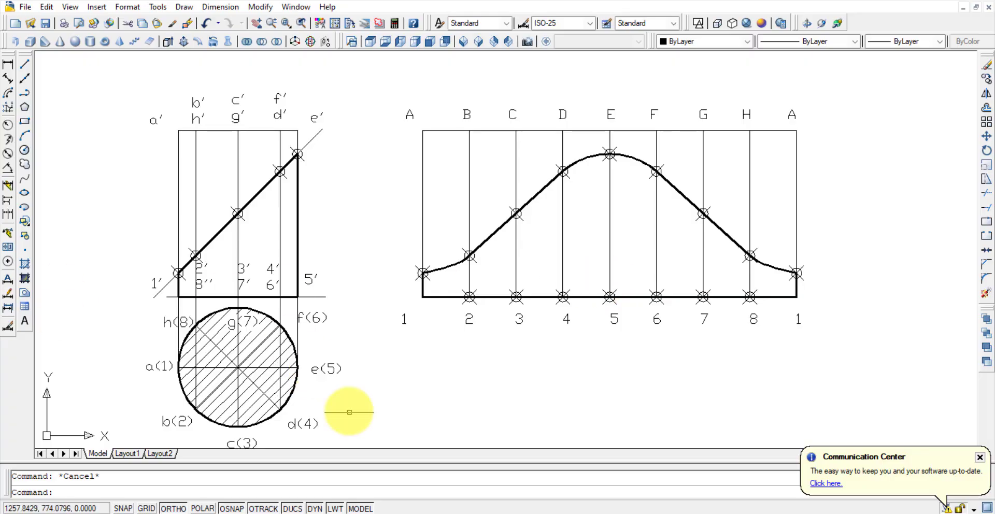
Check the cylinder problem statement in Word and the circumference calculation in Calculator, and return to the AutoCAD drawing.
{"action": "left_click", "coordinate": [624, 513]}
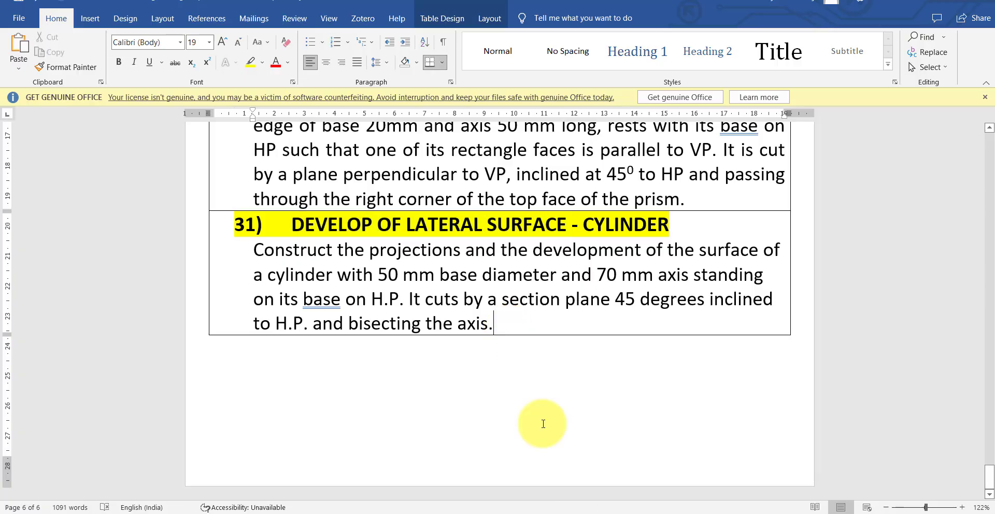
{"action": "mouse_move", "coordinate": [582, 513]}
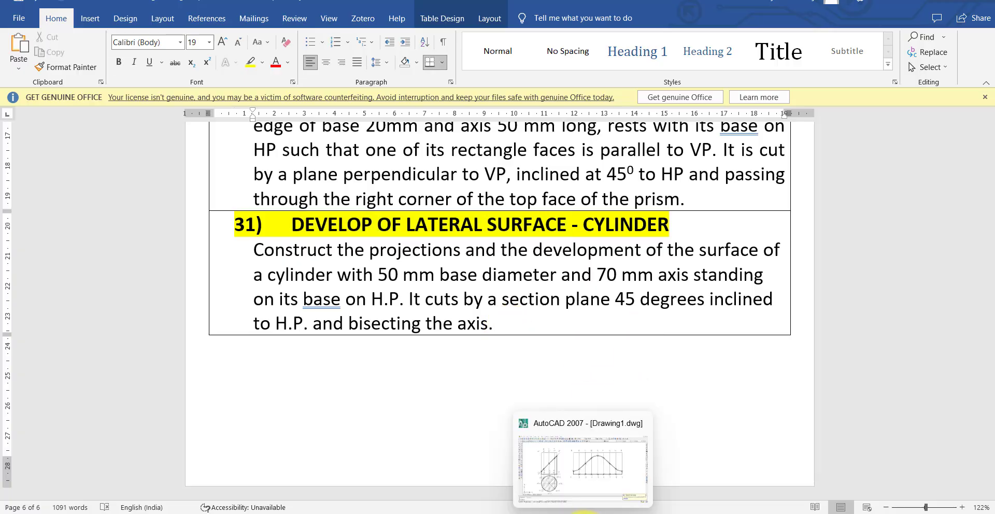
{"action": "left_click", "coordinate": [633, 512]}
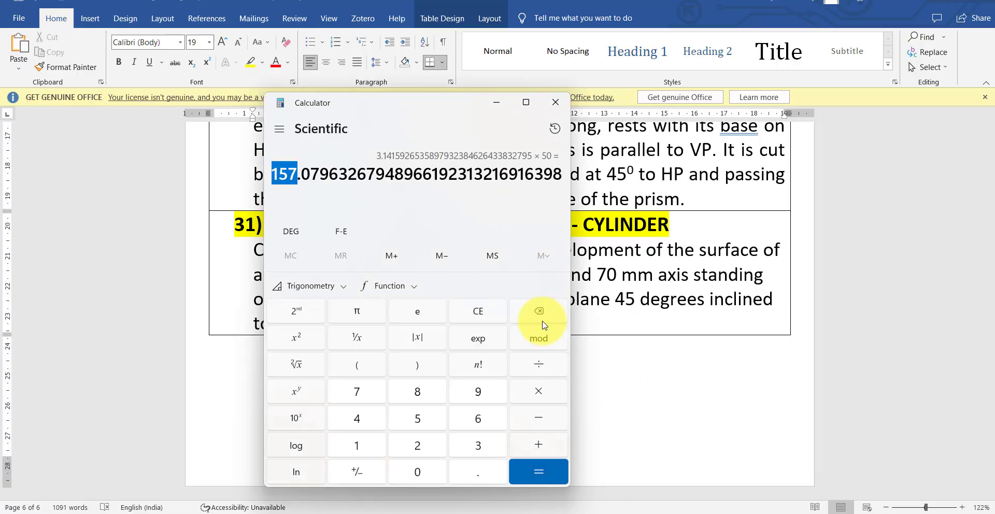
{"action": "left_click", "coordinate": [583, 511]}
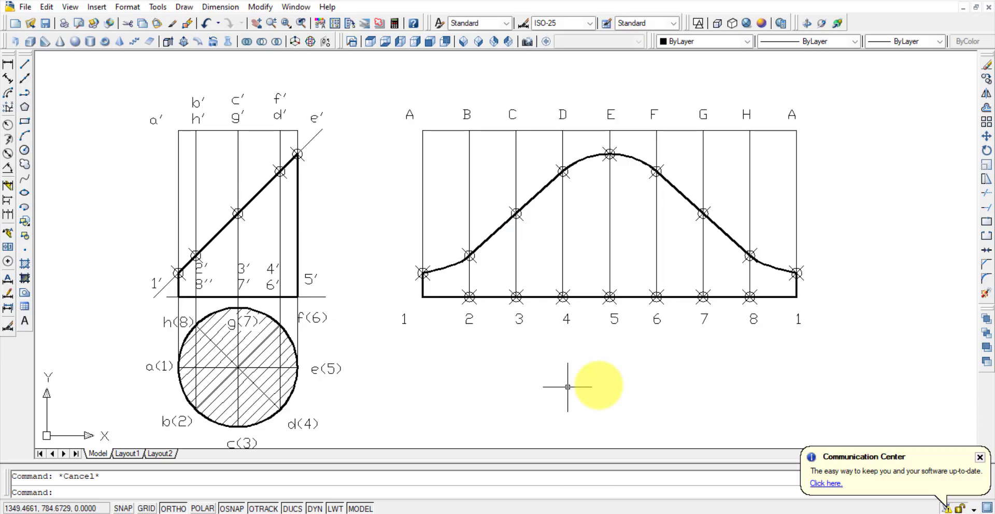
{"action": "left_click", "coordinate": [519, 383]}
{"action": "left_click", "coordinate": [700, 362]}
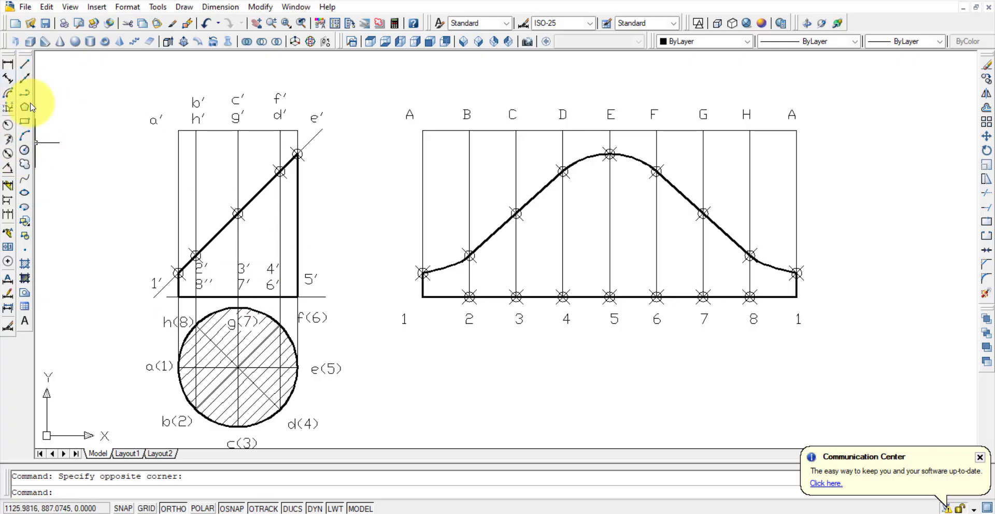
Add a linear dimension for the cylinder's full height beside generator a' of the front view.
{"action": "left_click", "coordinate": [8, 64]}
{"action": "left_click", "coordinate": [178, 130]}
{"action": "left_click", "coordinate": [166, 296]}
{"action": "left_click", "coordinate": [133, 278]}
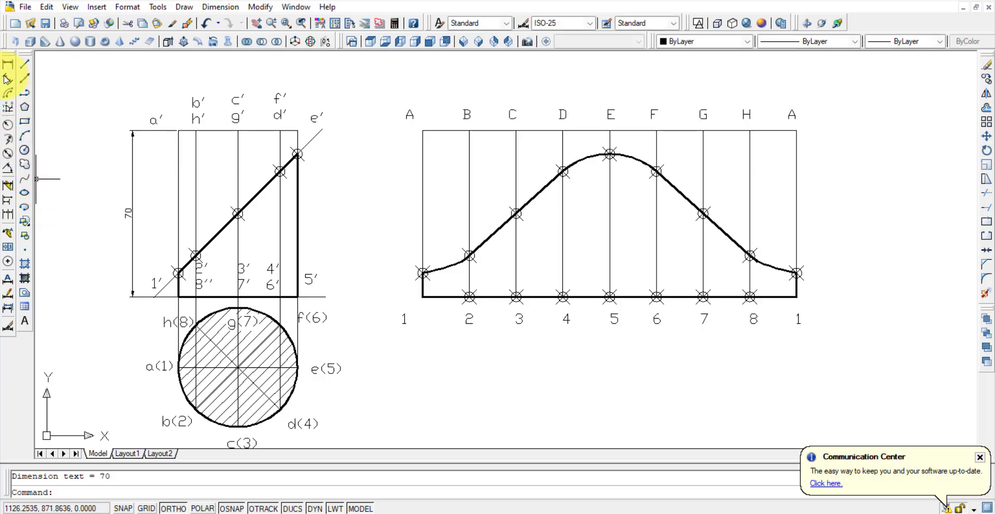
Add a diameter dimension to the hatched circle of the top view.
{"action": "left_click", "coordinate": [9, 154]}
{"action": "left_click", "coordinate": [184, 340]}
{"action": "left_click", "coordinate": [222, 363]}
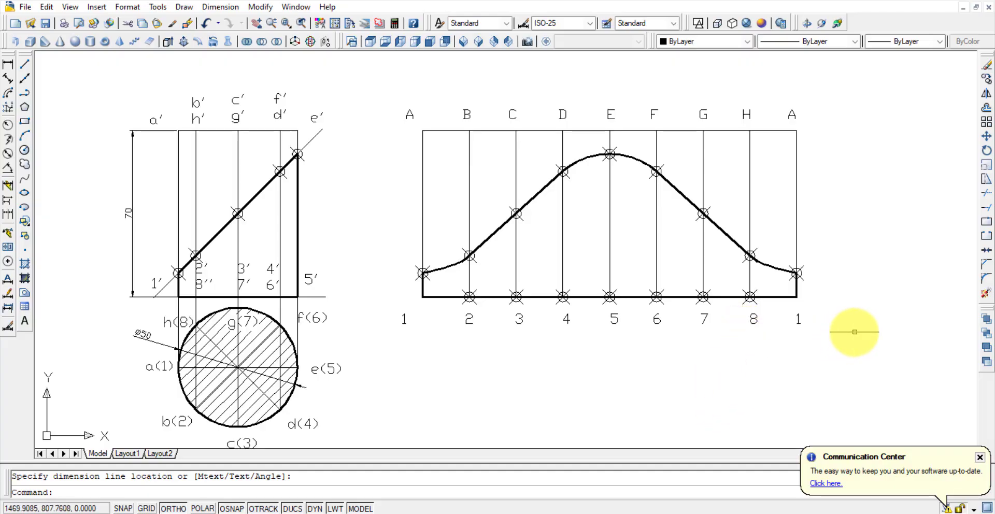
Add an angular dimension between the front view's base line and the inclined cutting line, placing the arc inside the view.
{"action": "type", "text": "z"}
{"action": "key", "text": "Return"}
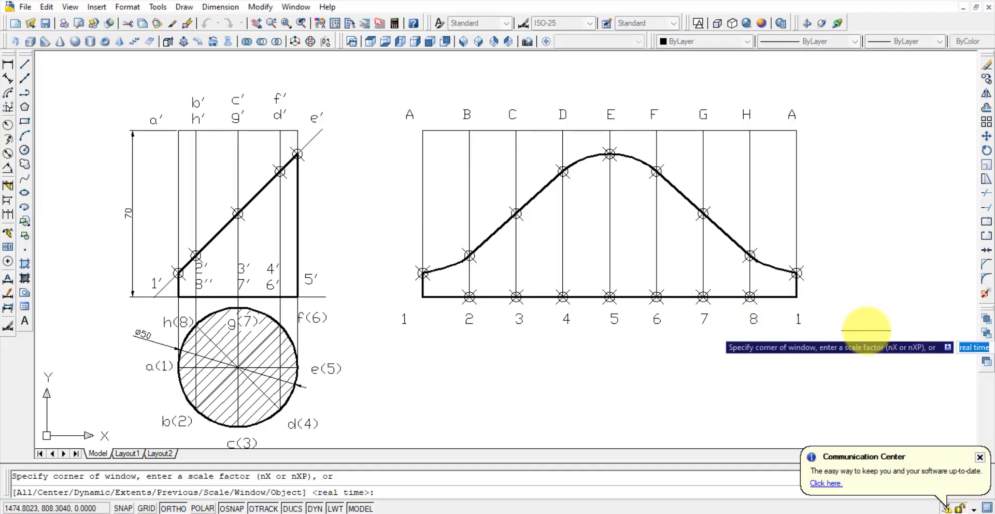
{"action": "type", "text": "e"}
{"action": "key", "text": "Return"}
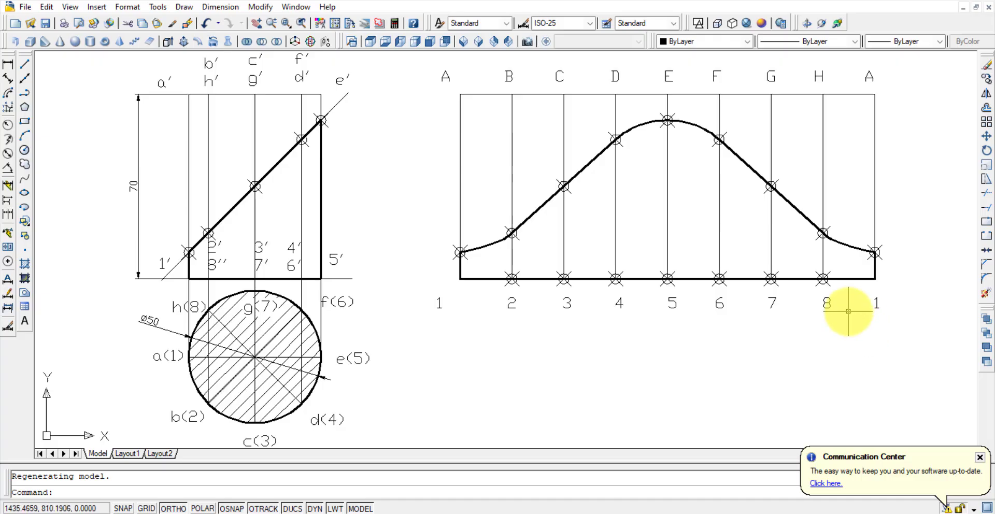
{"action": "left_click", "coordinate": [12, 171]}
{"action": "left_click", "coordinate": [181, 275]}
{"action": "left_click", "coordinate": [194, 277]}
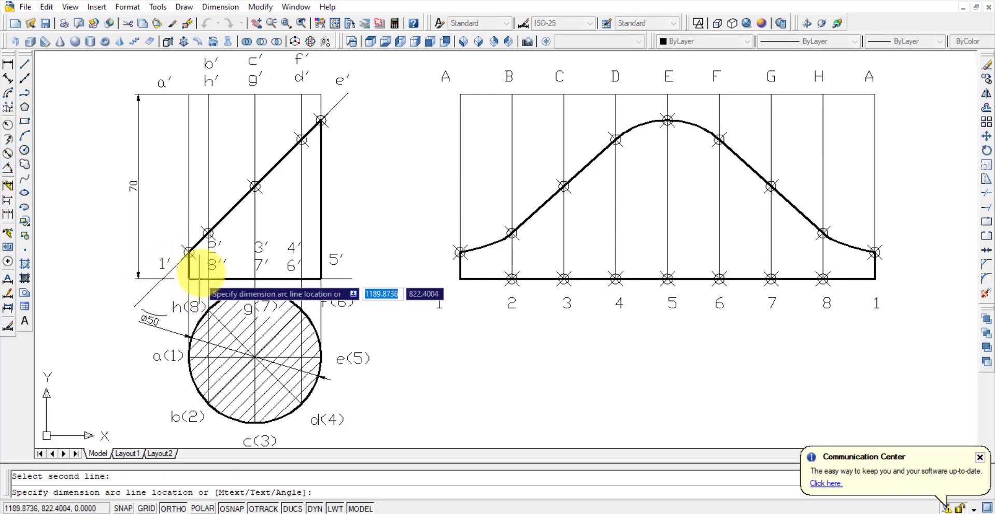
{"action": "left_click", "coordinate": [242, 269]}
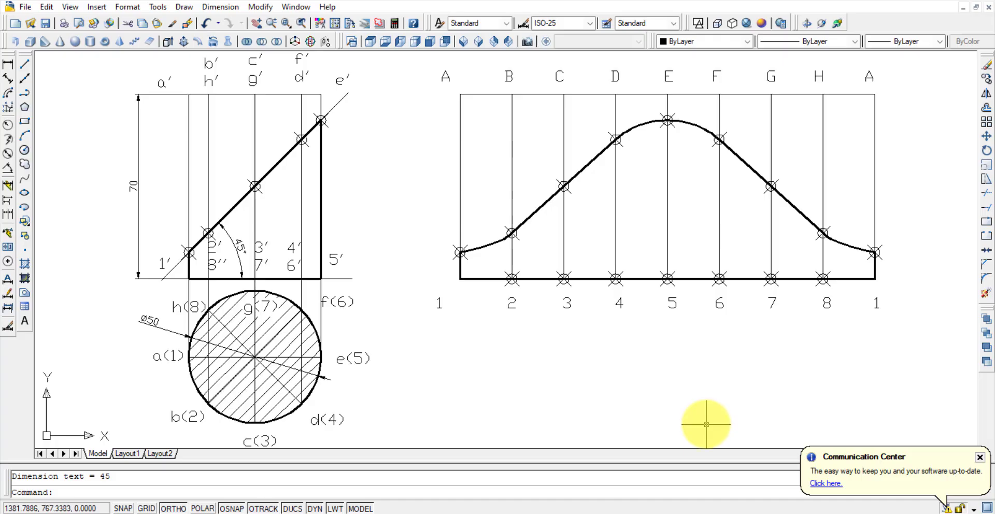